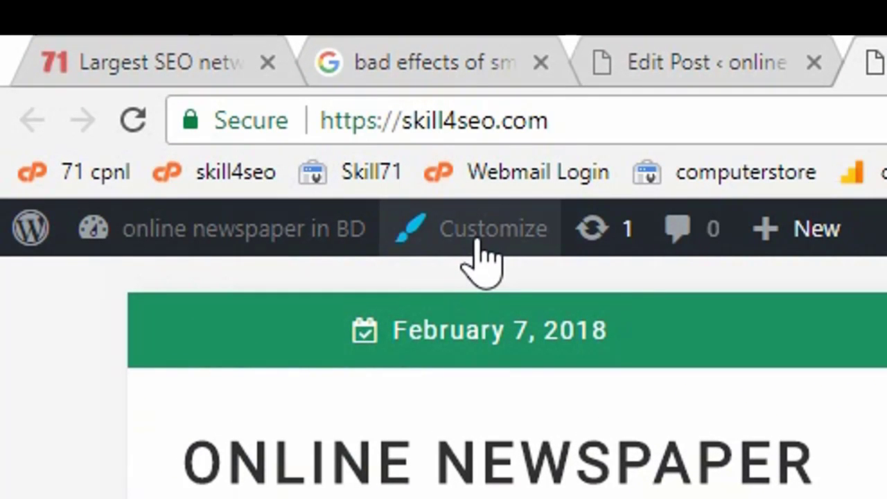
Open the site's theme customizer in a new tab and look over the homepage preview.
right_click(506, 247)
click(513, 265)
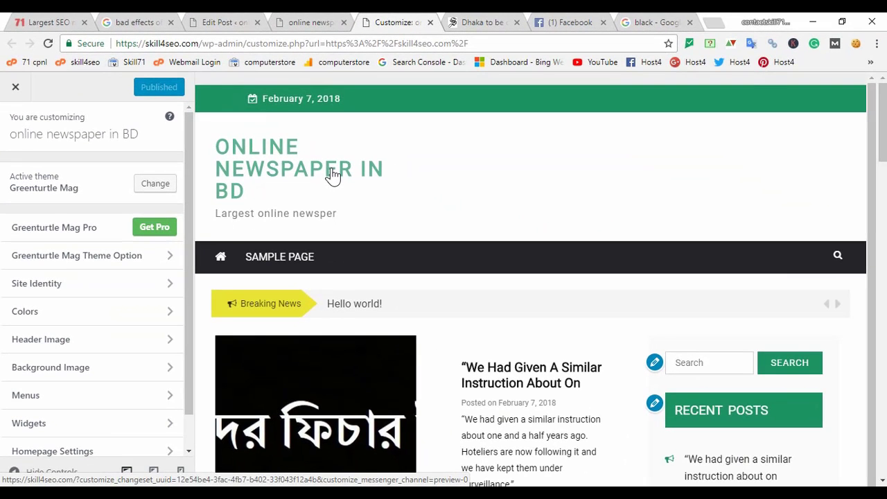
scroll(426, 242, down, 5)
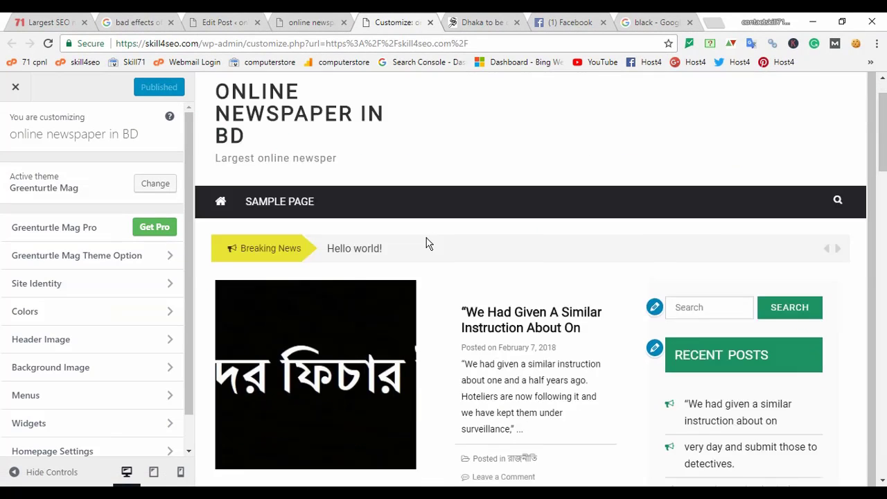
scroll(427, 243, up, 5)
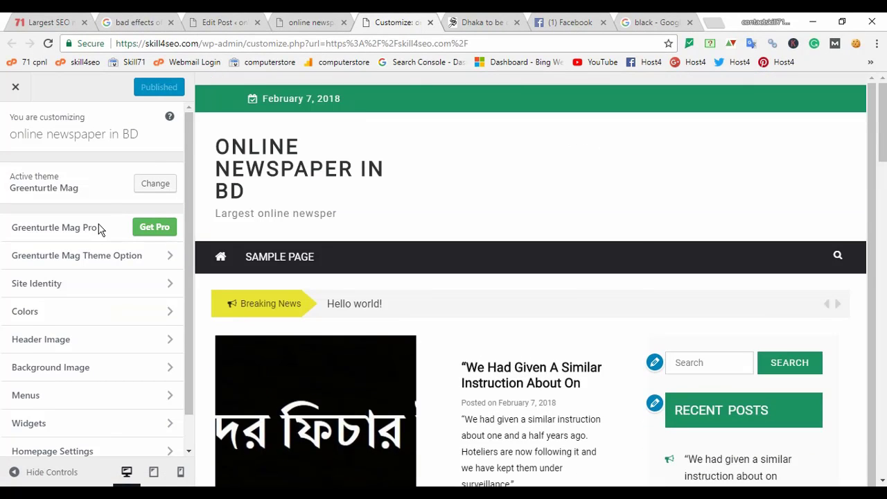
scroll(99, 231, down, 1)
scroll(111, 250, up, 1)
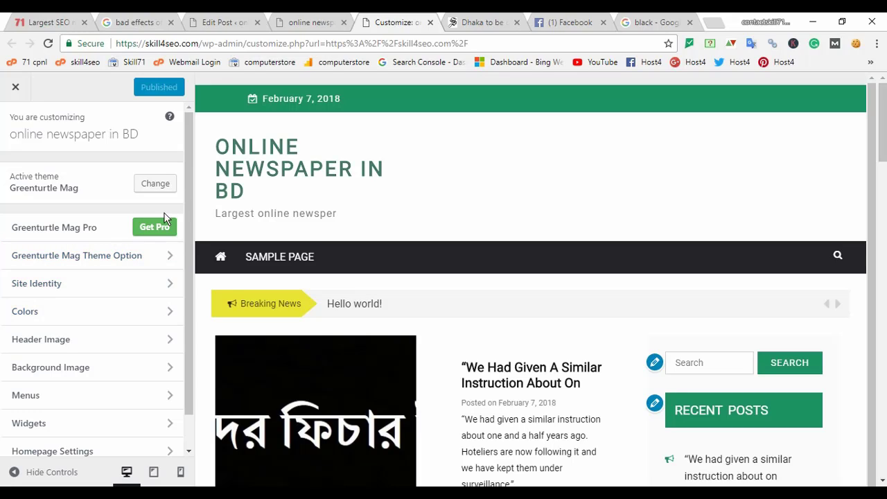
Review the Header Section options within the Greenturtle Mag theme options, including the social media link fields, and return to the main customizer list.
click(120, 264)
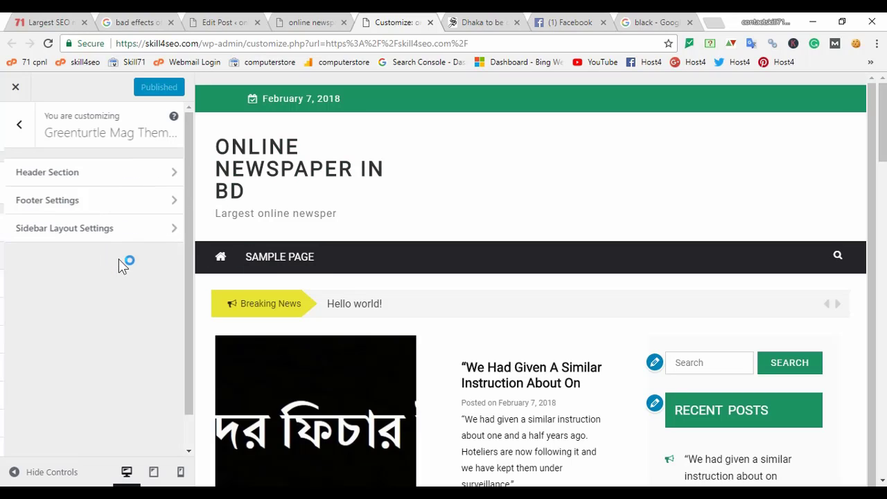
click(83, 184)
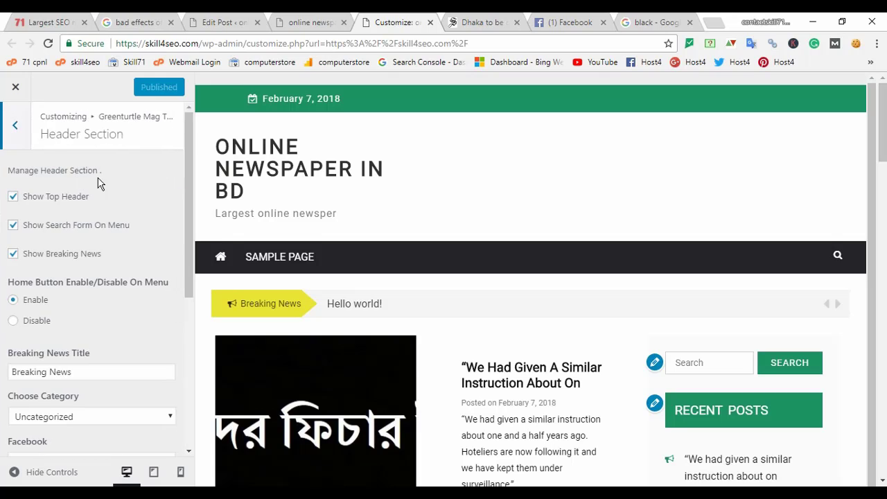
scroll(131, 232, down, 5)
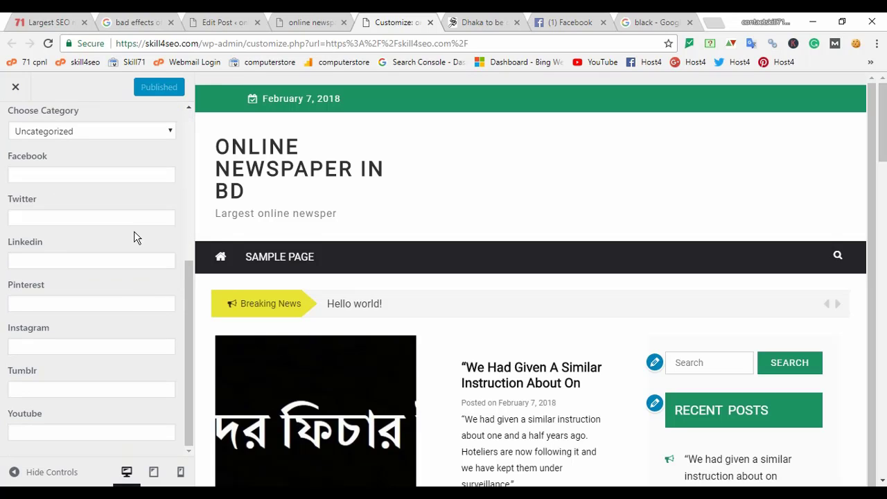
scroll(134, 227, up, 10)
click(23, 136)
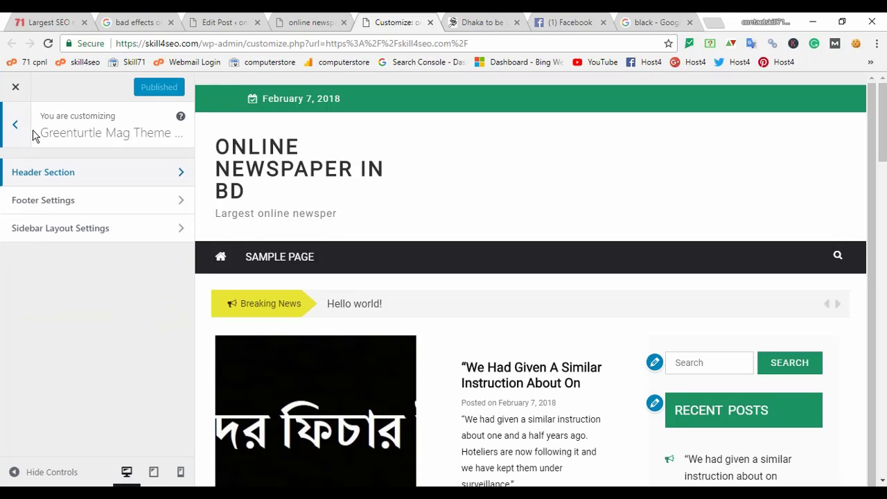
click(23, 138)
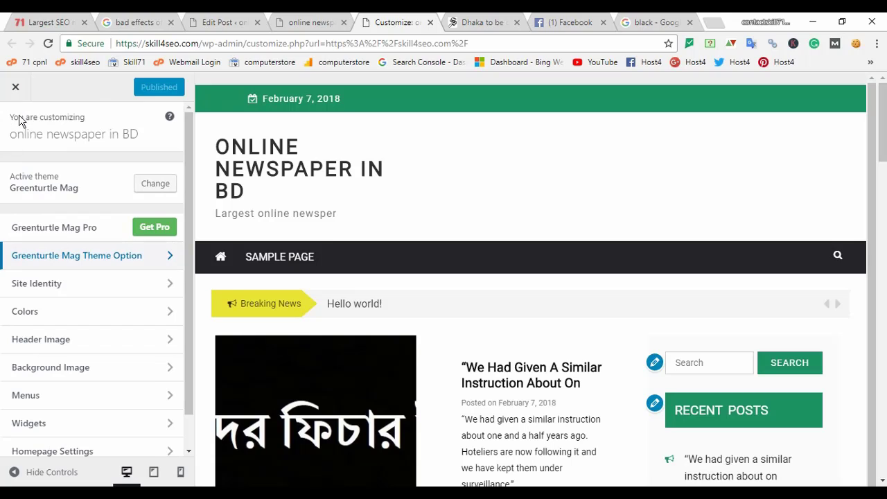
Open the Site Identity settings.
click(50, 292)
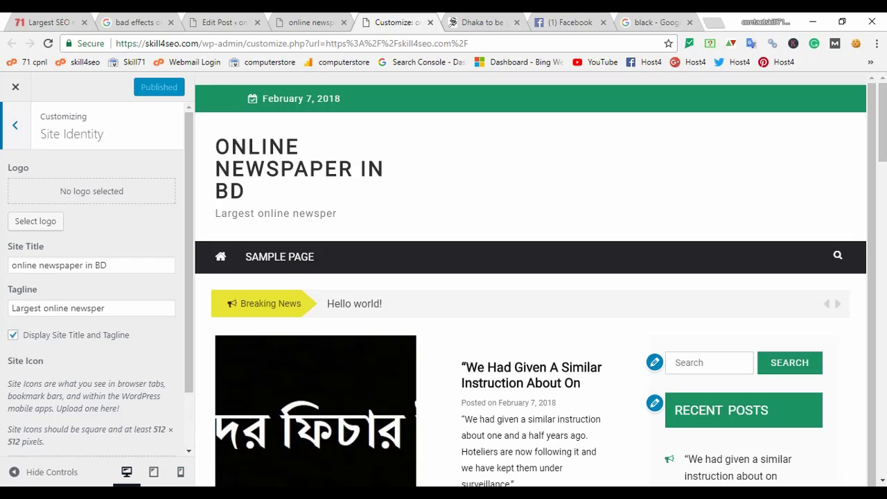
mouse_move(179, 495)
click(720, 24)
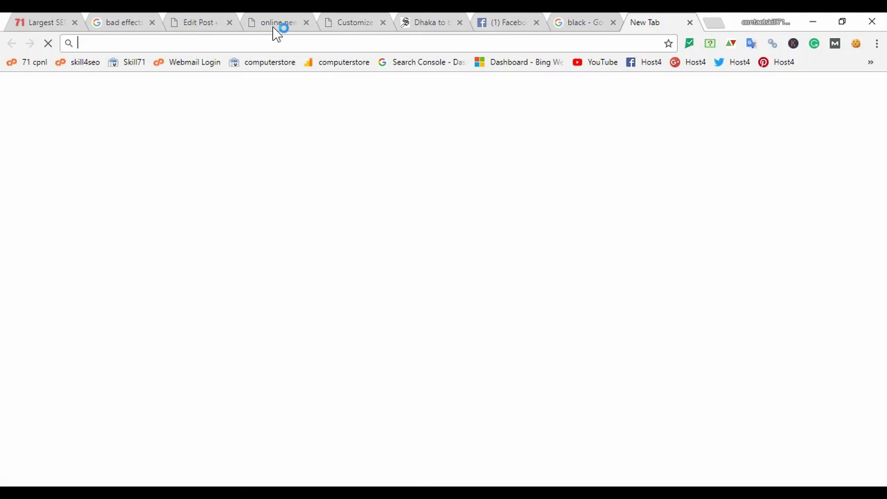
text(ল)
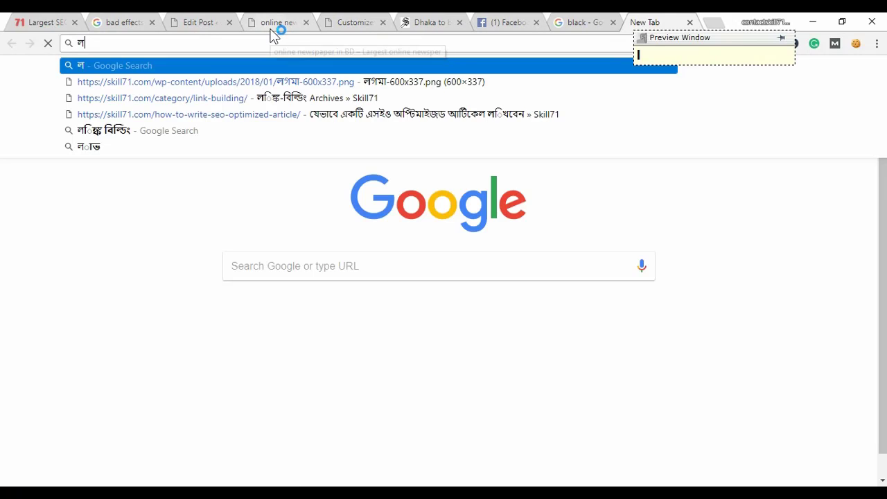
key(BackSpace)
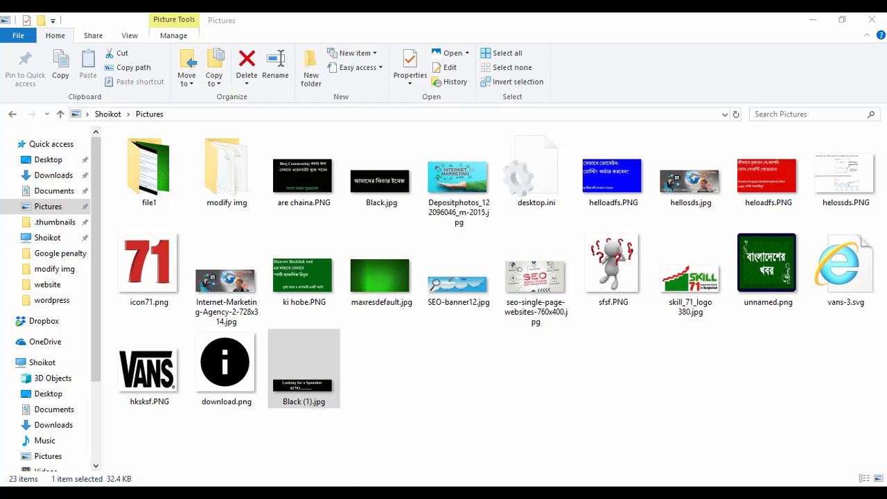
click(350, 416)
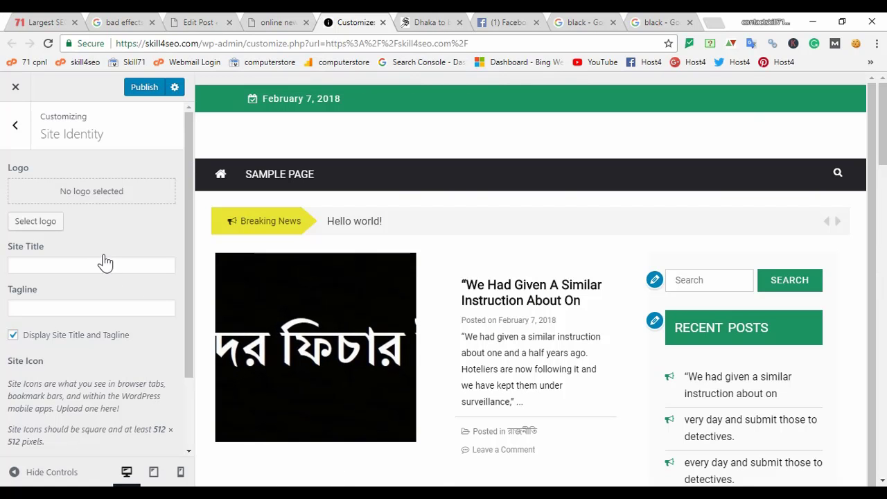
Upload hksksf.PNG from the Pictures folder as the image for the site logo.
click(55, 226)
click(65, 139)
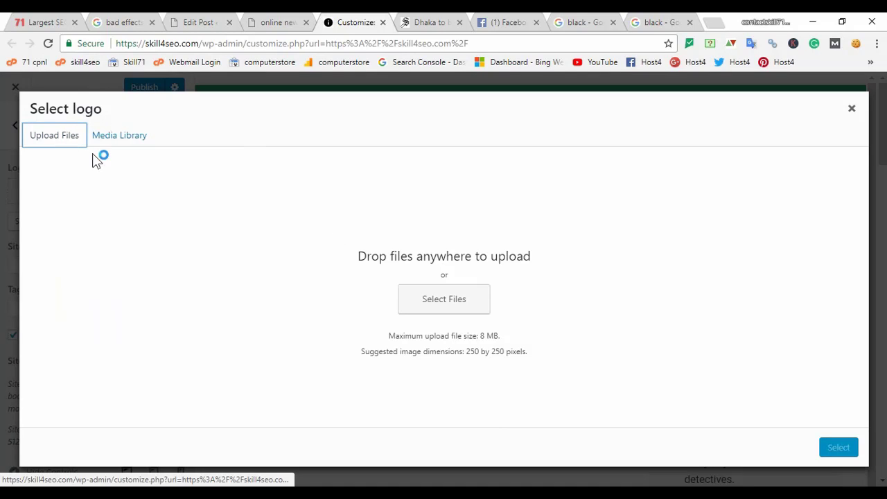
click(438, 291)
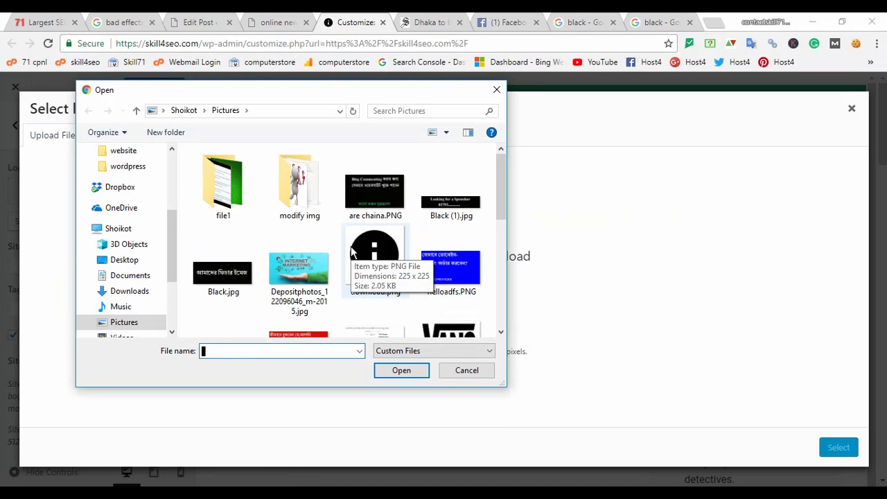
scroll(353, 253, down, 2)
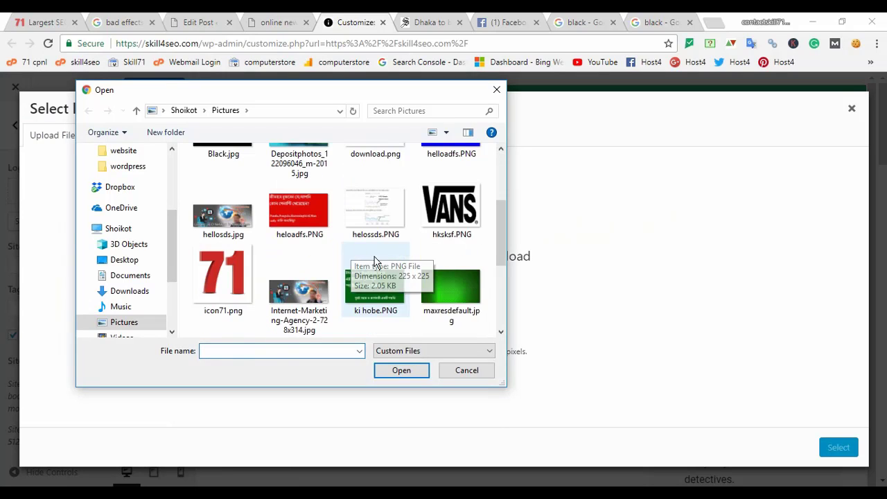
click(463, 225)
click(402, 370)
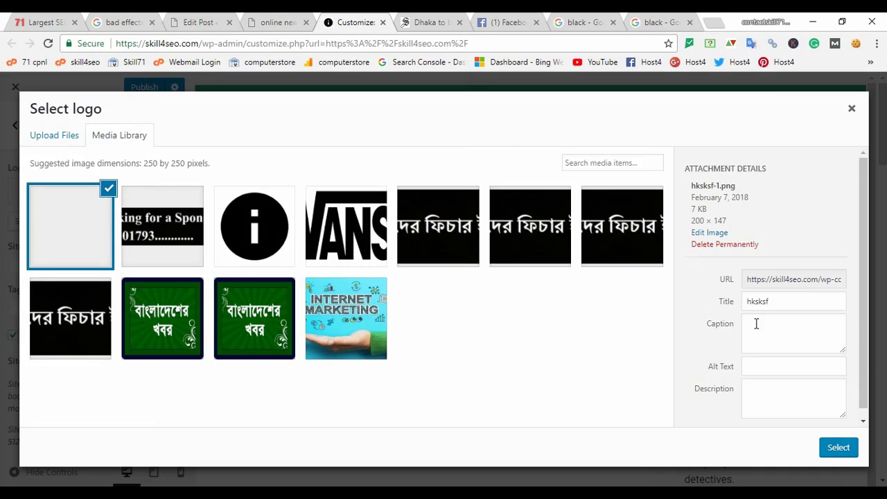
Give the uploaded logo image the alt text "skill4seo logo" and choose it as the logo.
click(767, 358)
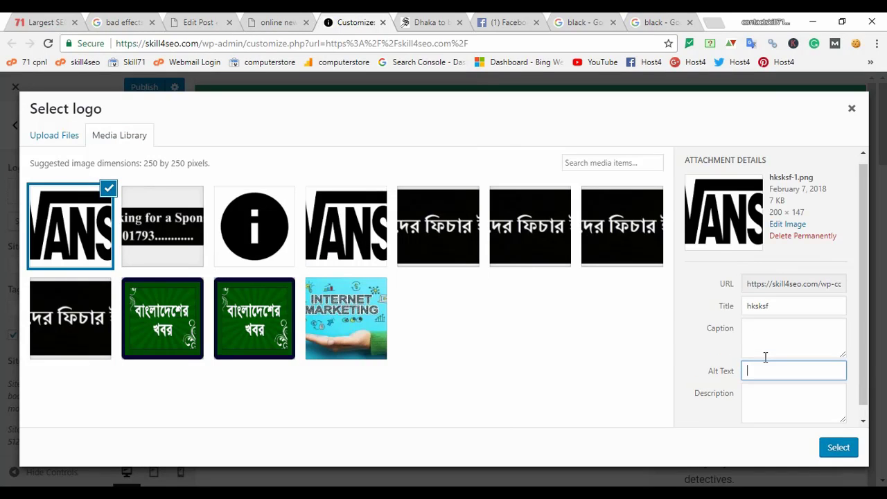
text(skill4seo logo)
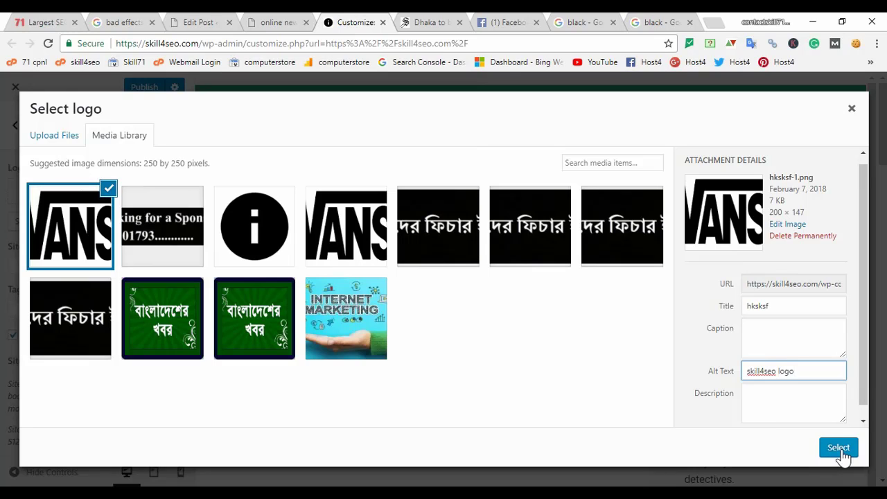
click(839, 450)
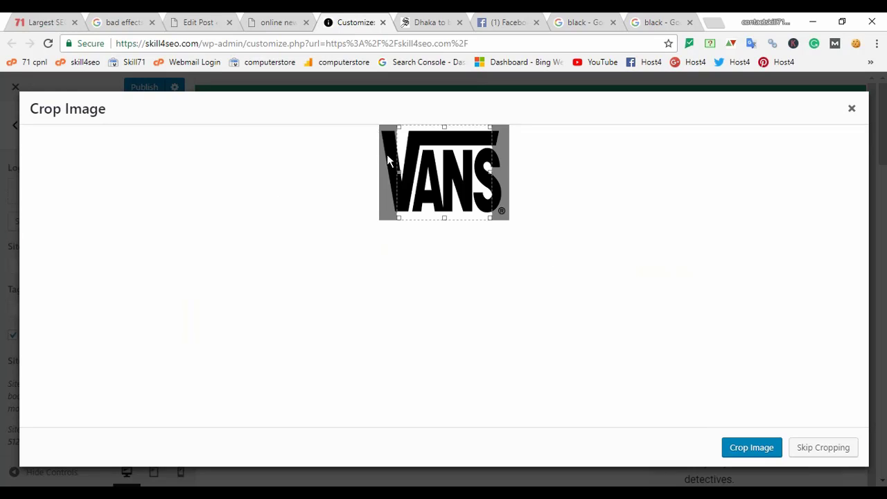
Widen the crop area to cover the entire VANS logo image and apply the crop.
drag(399, 173, 367, 178)
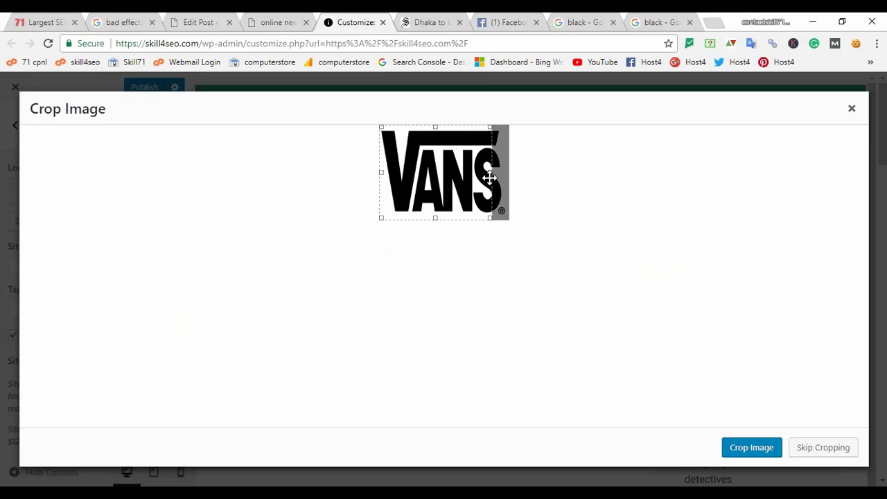
drag(488, 174, 527, 172)
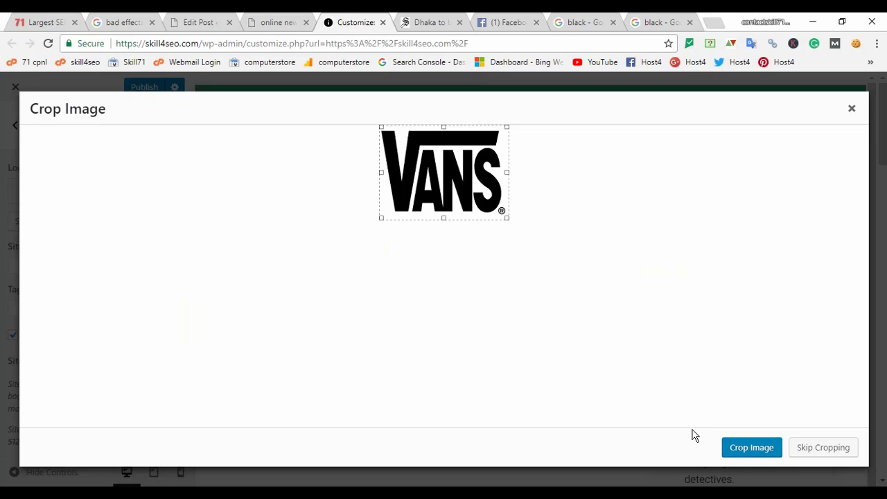
click(749, 448)
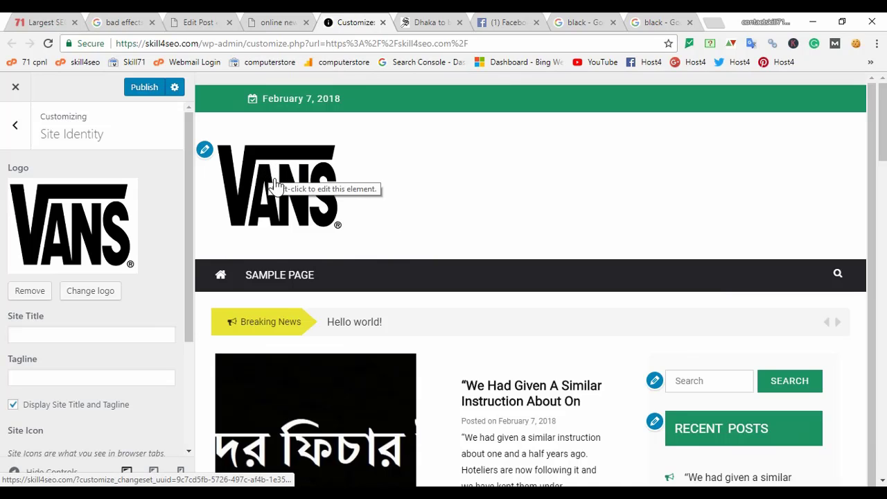
Try the placeholder site title "ssssssssssssss" alongside the logo, and clear the title again.
click(88, 334)
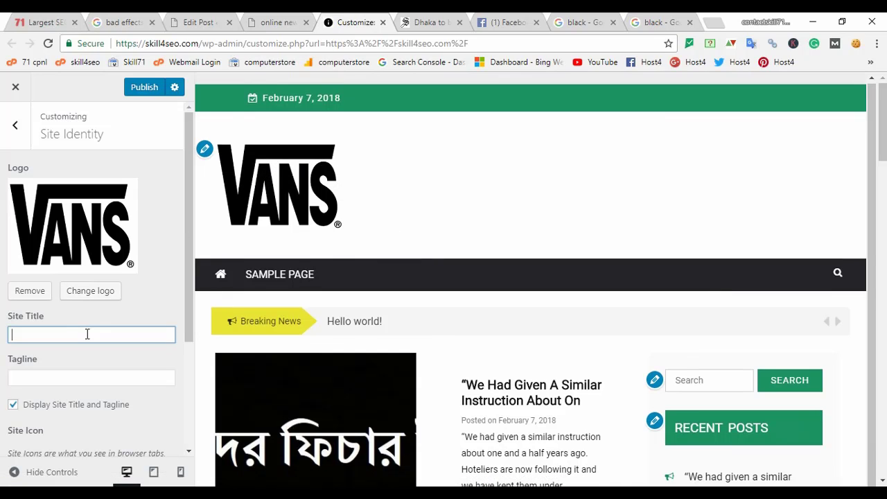
text(ssssssssssssss)
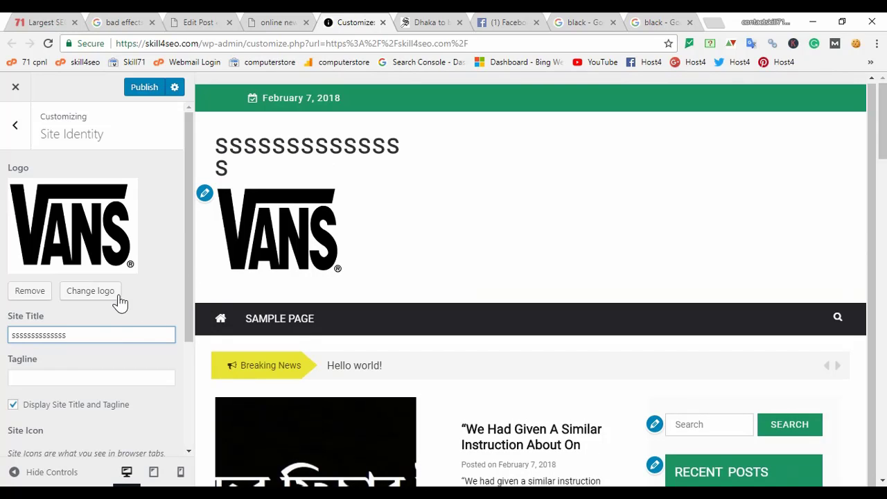
click(77, 334)
drag(77, 334, 2, 337)
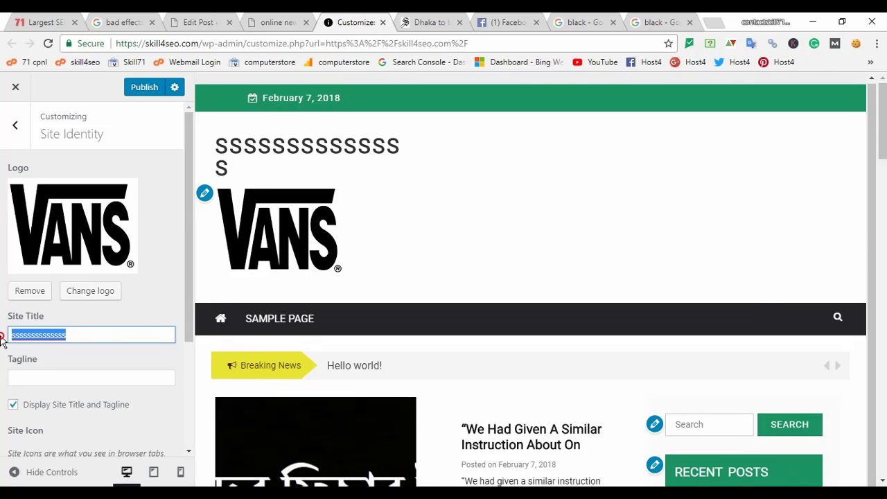
key(BackSpace)
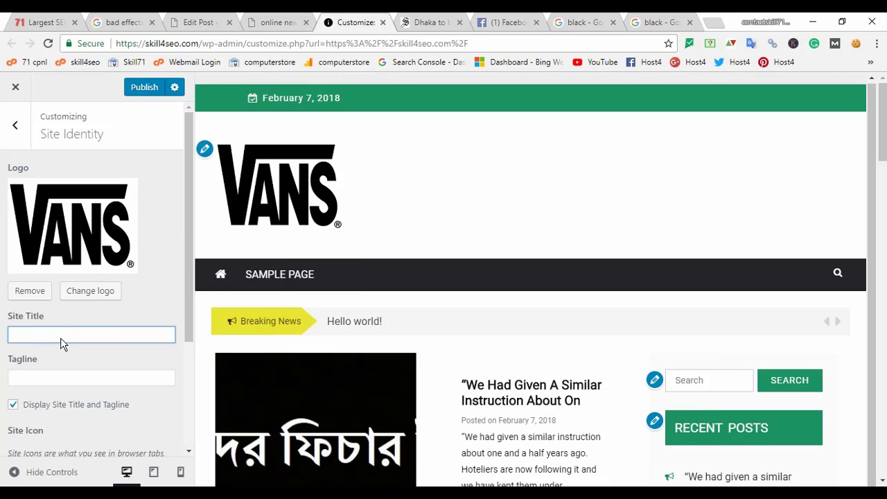
Review the Site Icon section of Site Identity and the header text and background color options in Colors.
scroll(86, 336, down, 2)
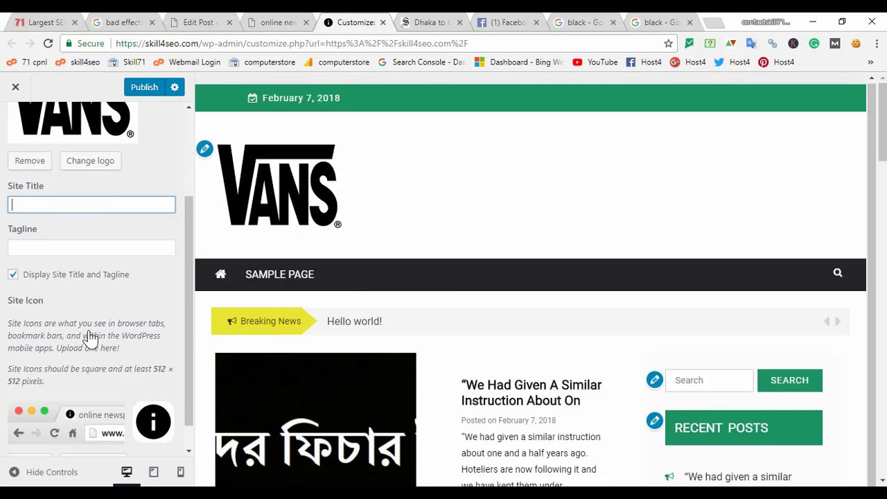
scroll(168, 313, up, 2)
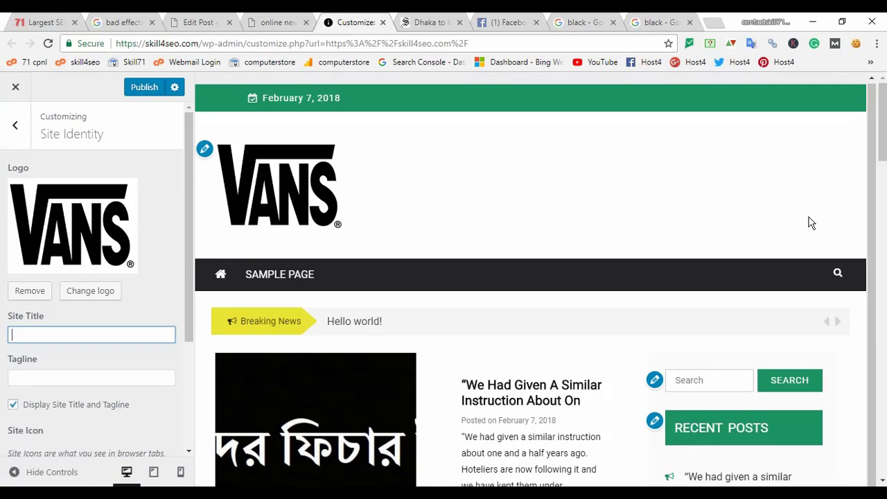
click(9, 131)
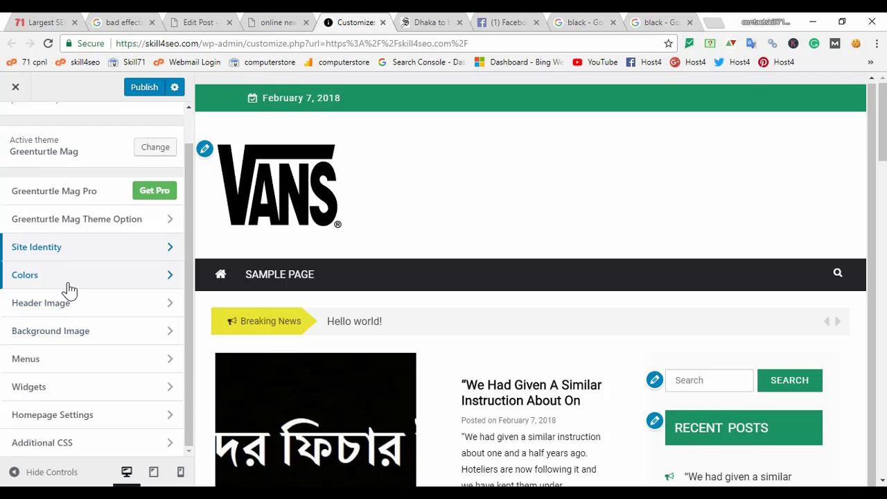
click(115, 278)
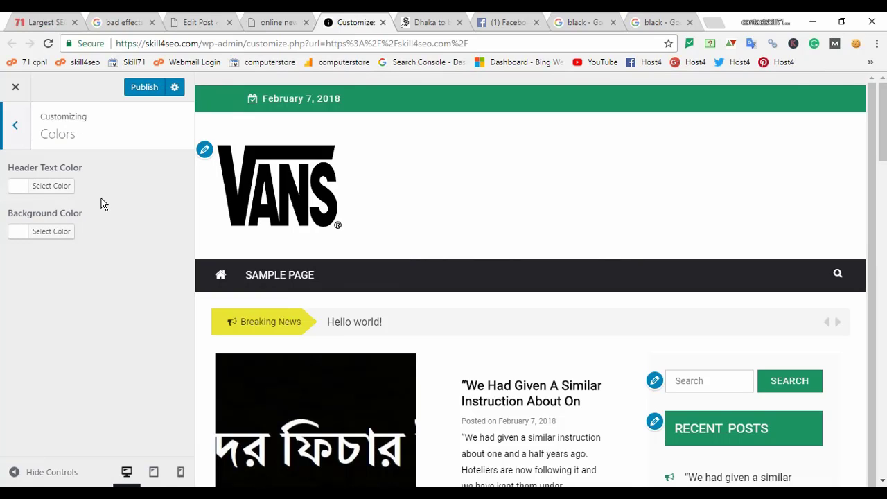
click(19, 127)
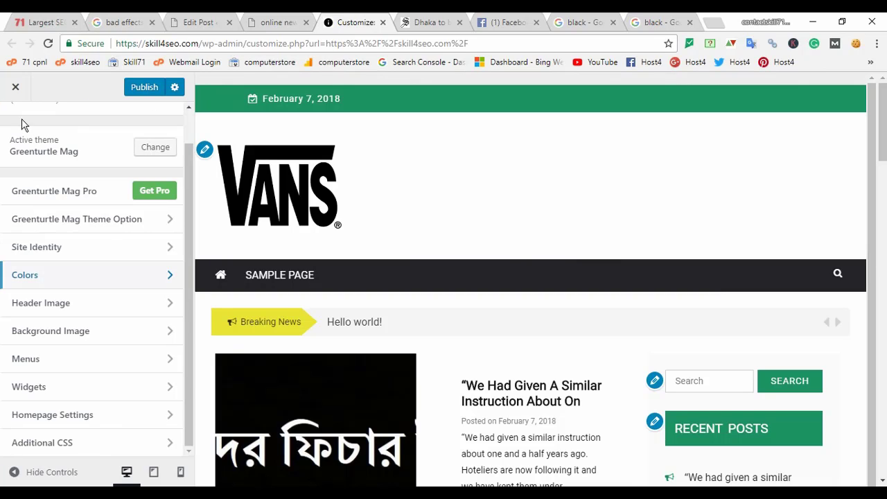
Try the "Looking for a Sponshor" banner with a widened crop as the header image, and hide it again.
click(29, 309)
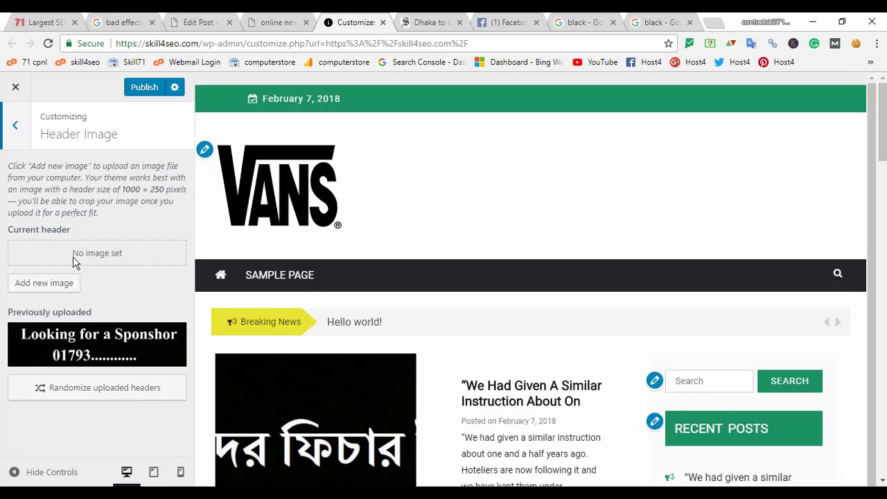
click(54, 283)
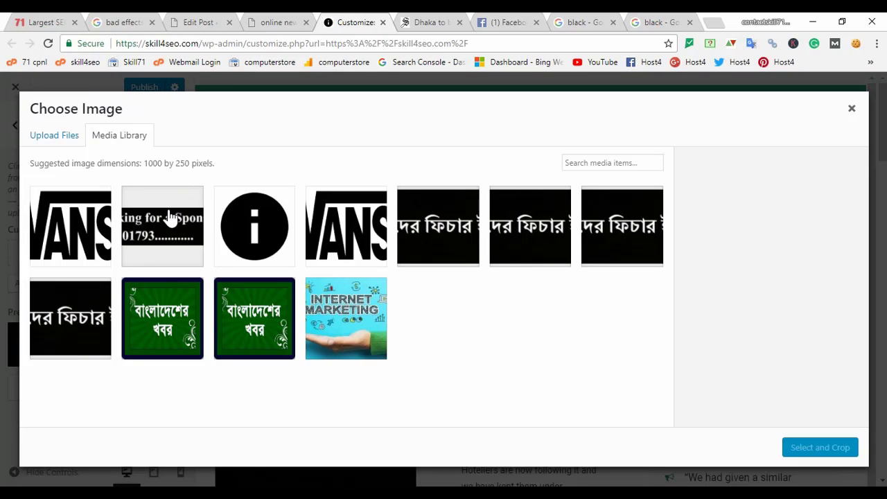
click(170, 217)
click(804, 449)
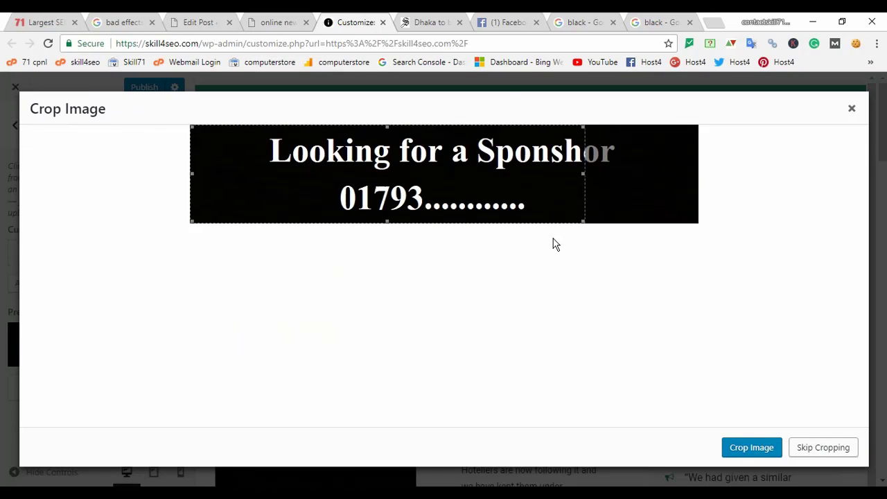
drag(499, 173, 567, 171)
click(759, 448)
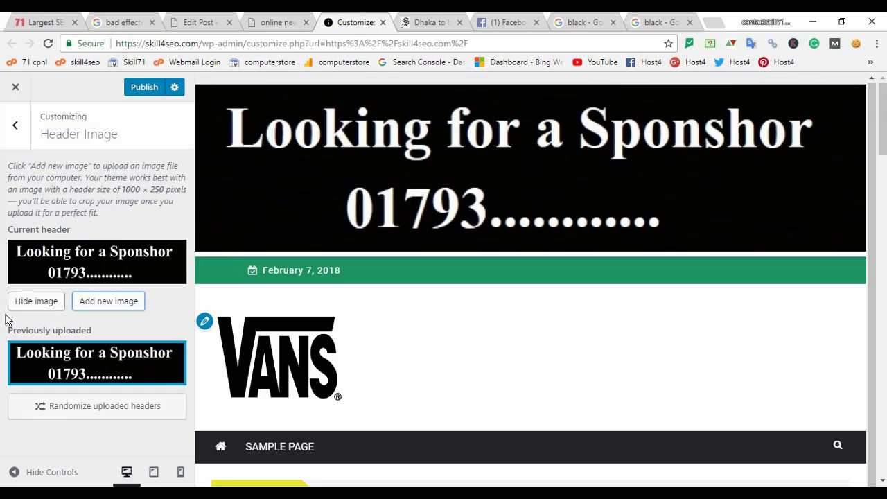
click(58, 306)
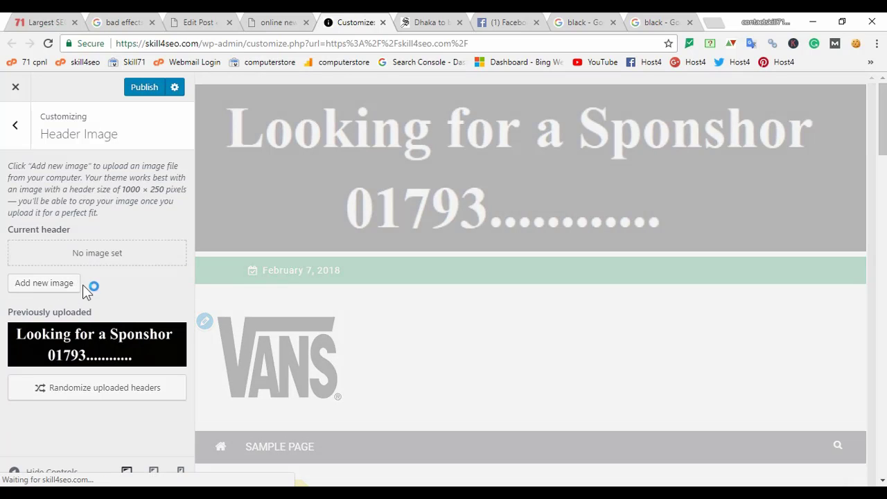
click(26, 146)
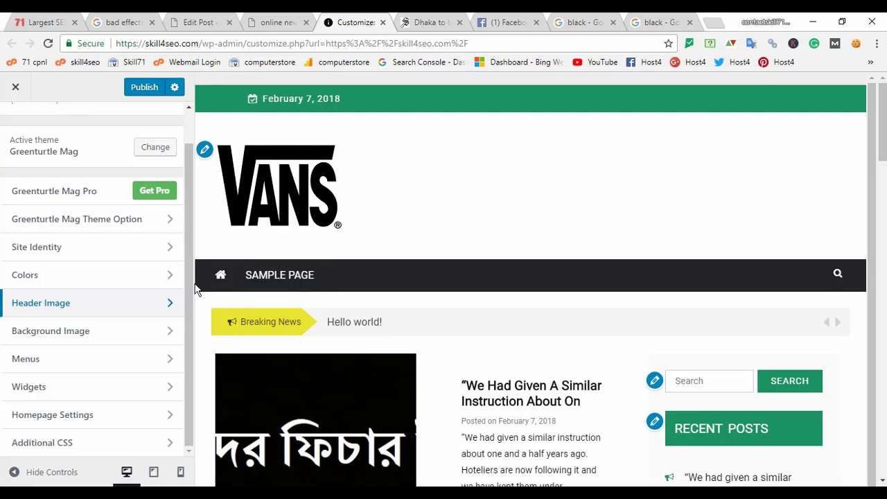
Choose the "Internet Marketing" picture from the media library as the site's background image.
click(108, 333)
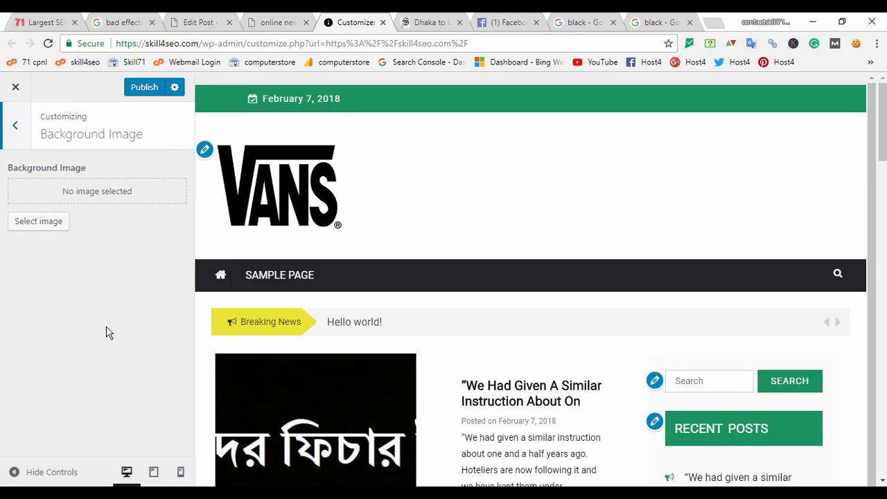
click(48, 223)
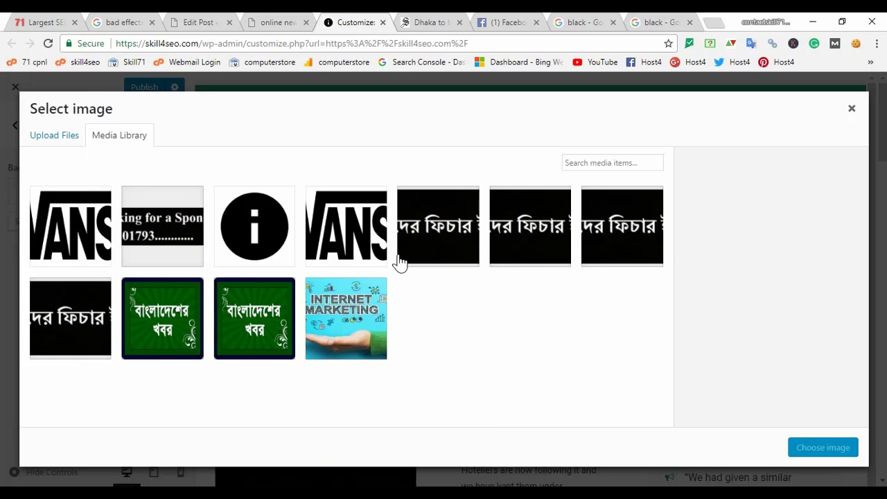
click(375, 303)
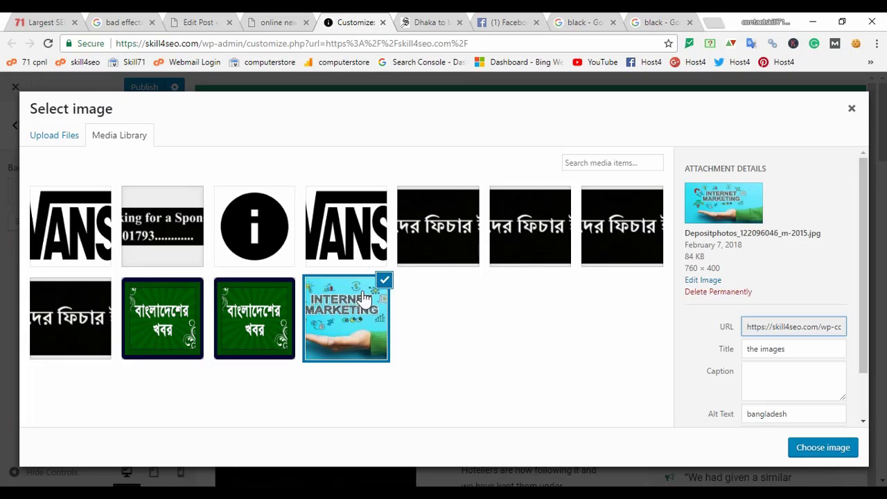
click(823, 448)
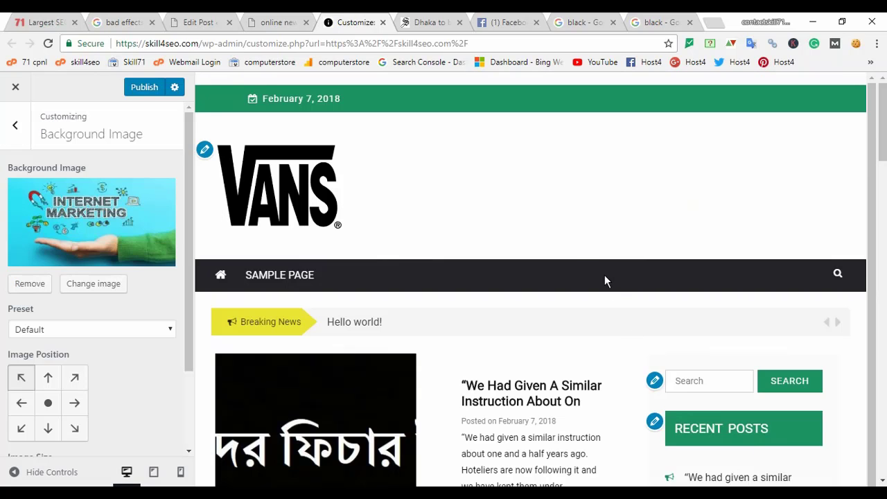
Try the top, center, right, bottom right, bottom and bottom left positions for the background image.
scroll(42, 402, down, 2)
click(48, 315)
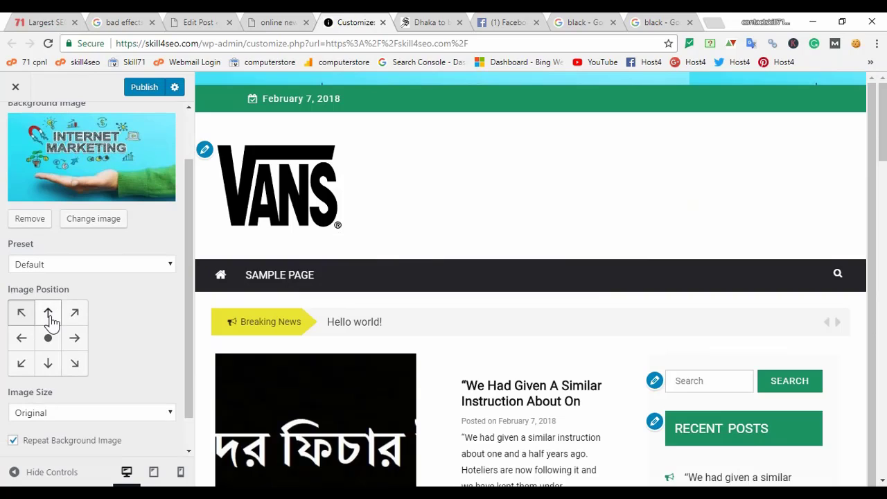
click(49, 339)
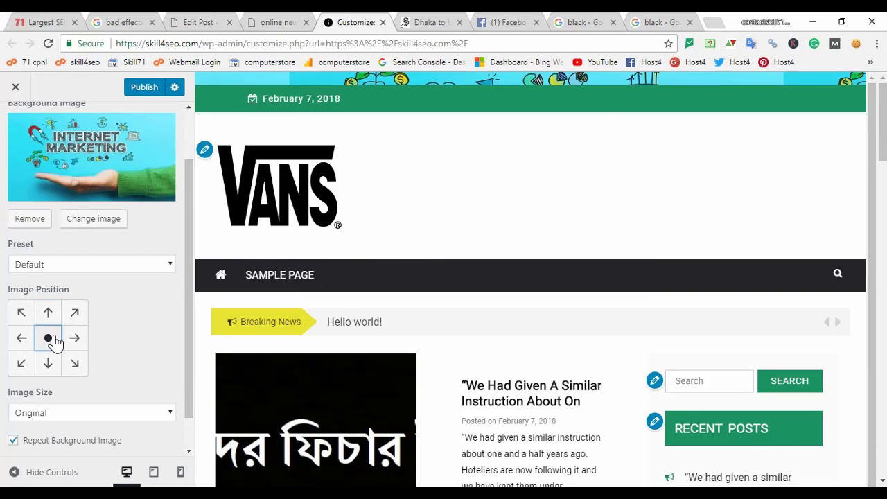
click(74, 337)
click(77, 364)
click(46, 366)
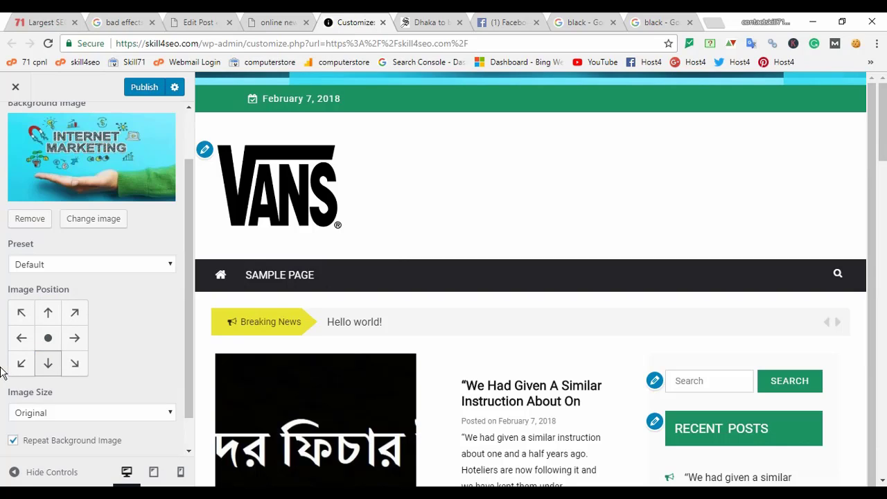
click(15, 365)
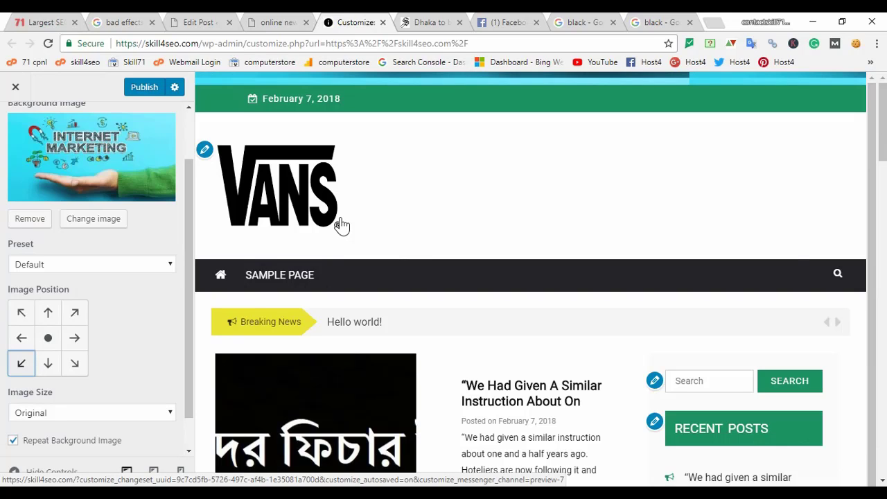
scroll(42, 264, down, 1)
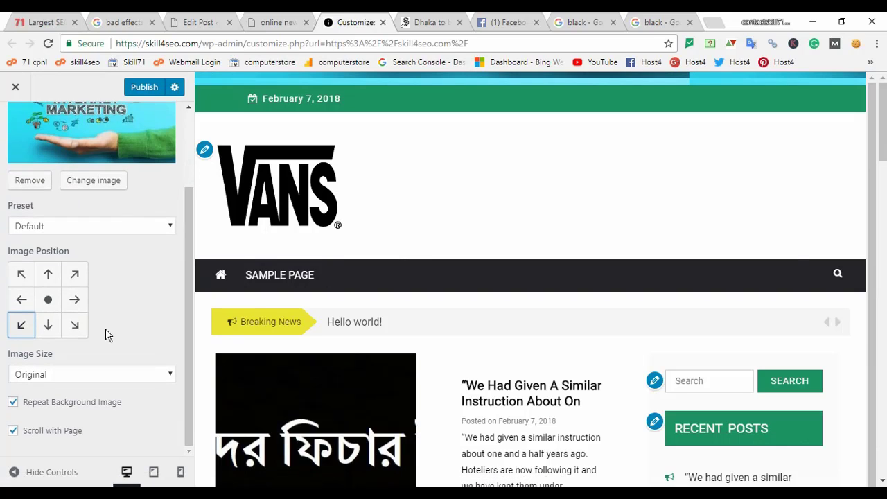
scroll(87, 226, up, 3)
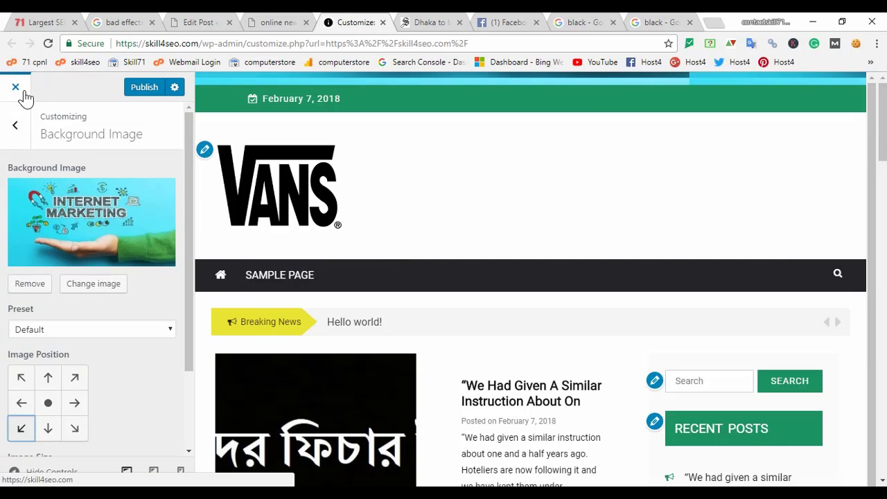
Remove the Internet Marketing background image from the site and return to the main customizer sections.
click(15, 126)
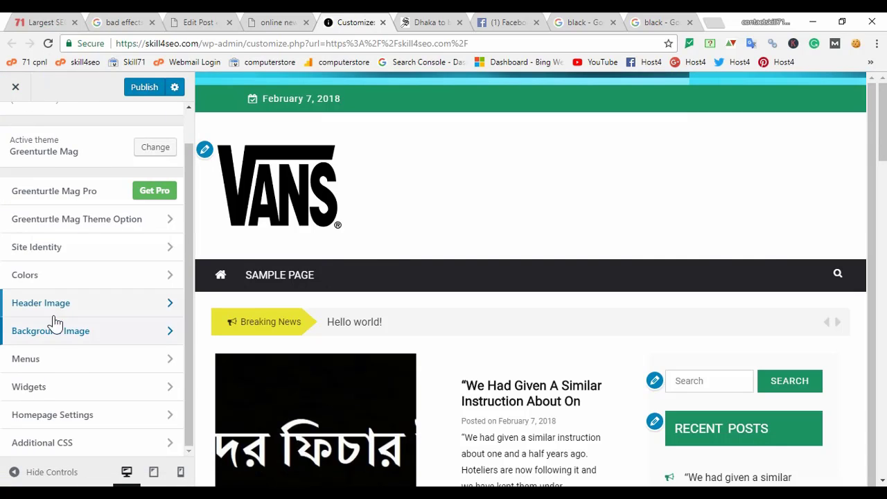
click(56, 331)
click(33, 284)
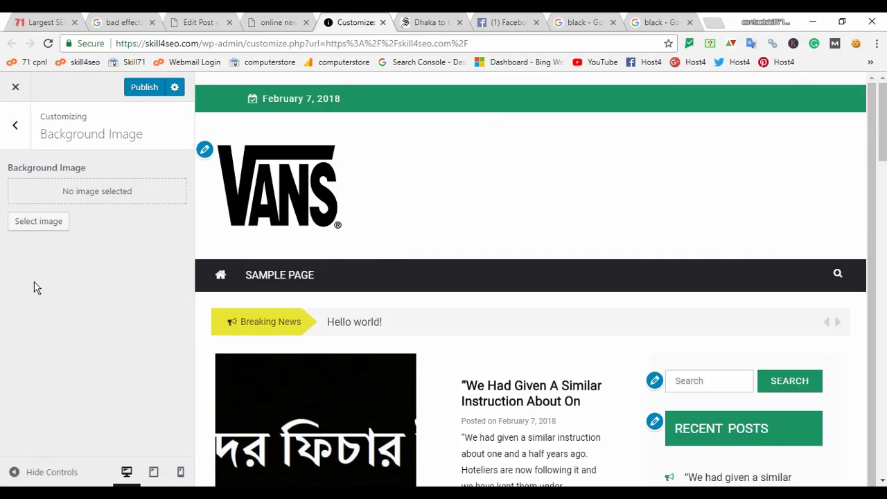
click(15, 125)
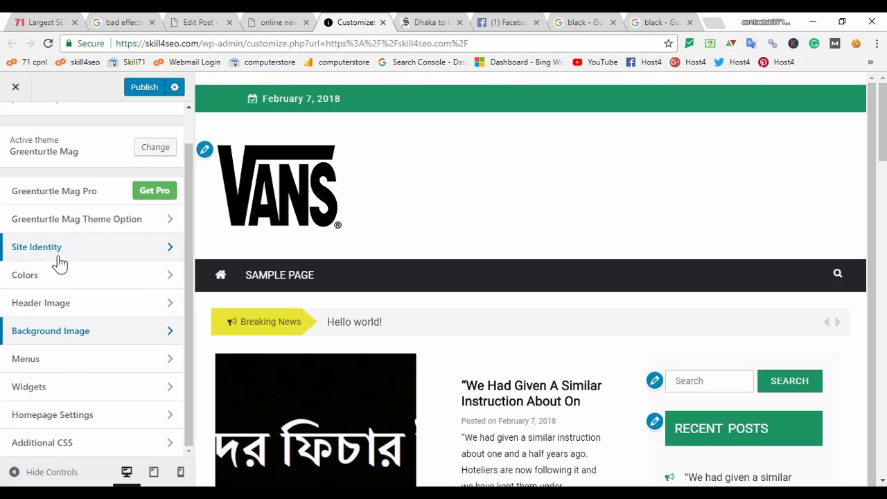
Review the Menus section, and look at the navigation menu on skill71.com as an example.
click(65, 359)
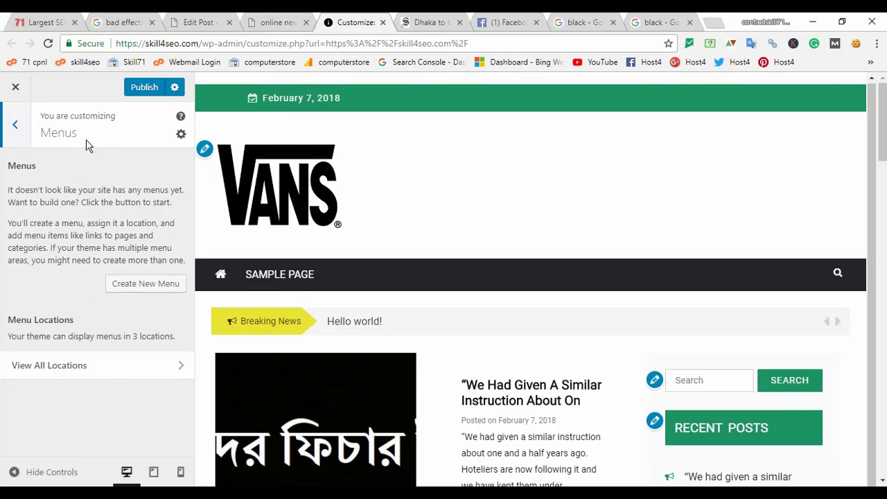
click(9, 131)
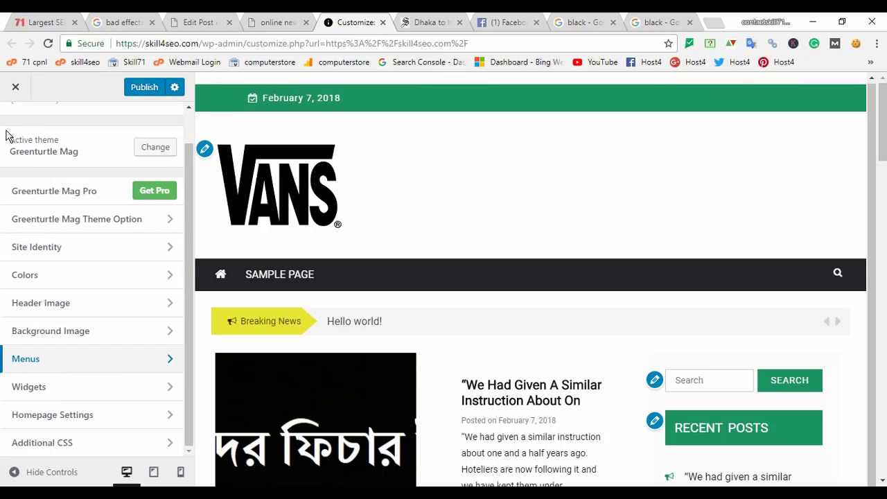
click(35, 22)
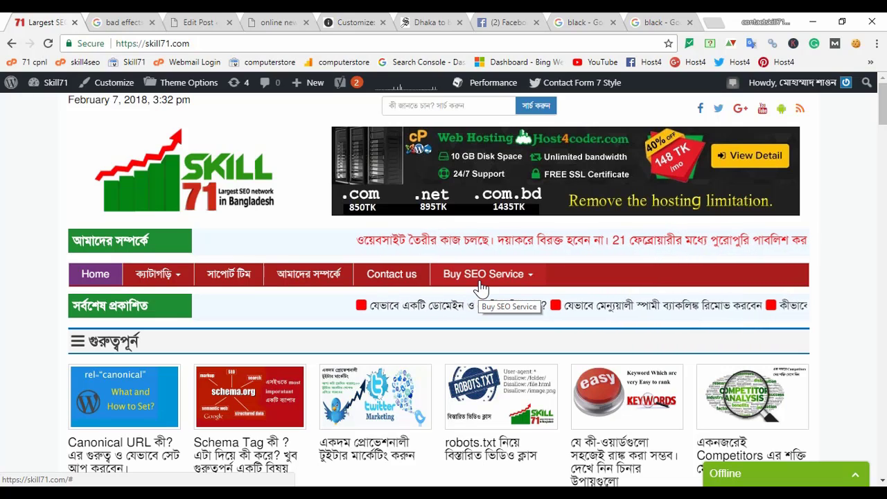
click(374, 19)
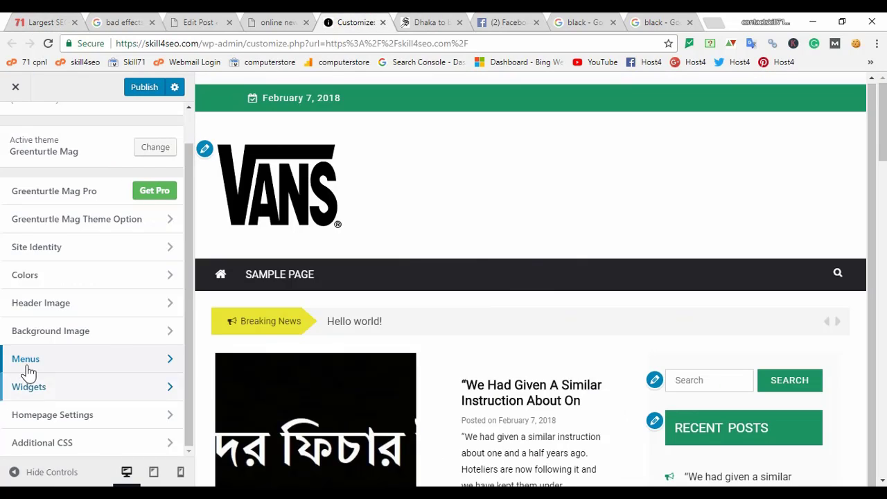
Open the Widgets section and examine the sidebar widgets and the footer area in the site preview.
text(roon)
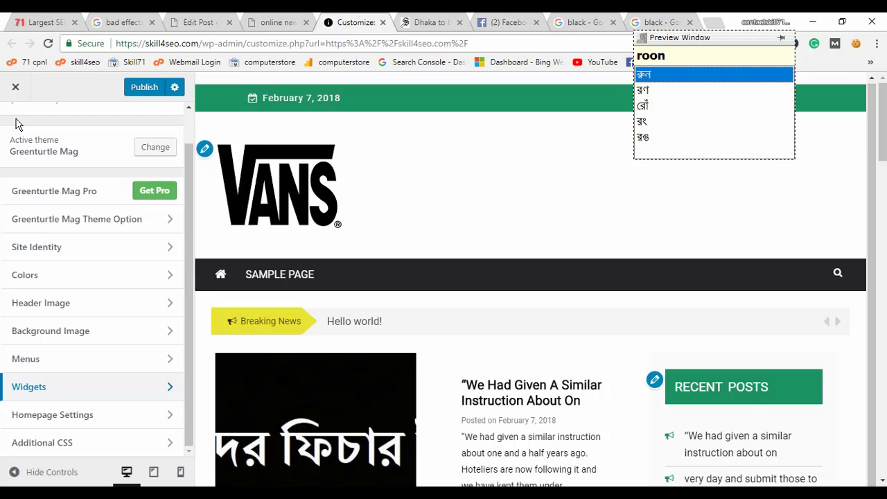
click(49, 387)
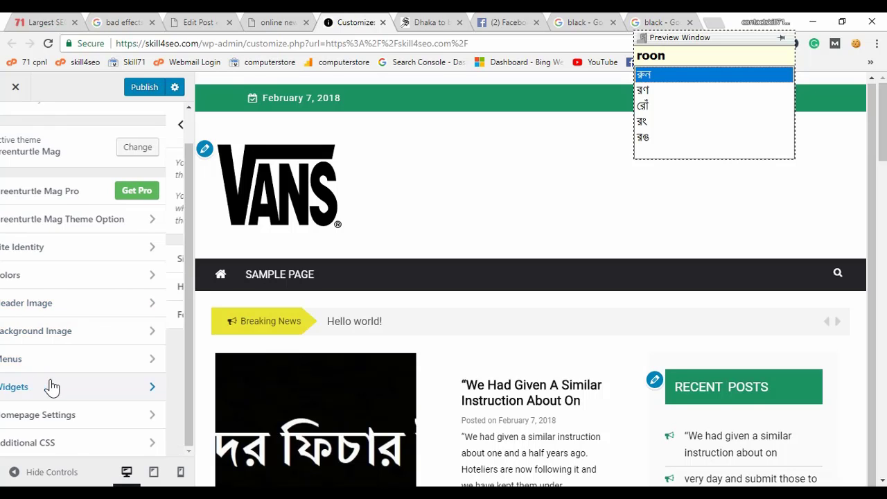
scroll(738, 358, down, 6)
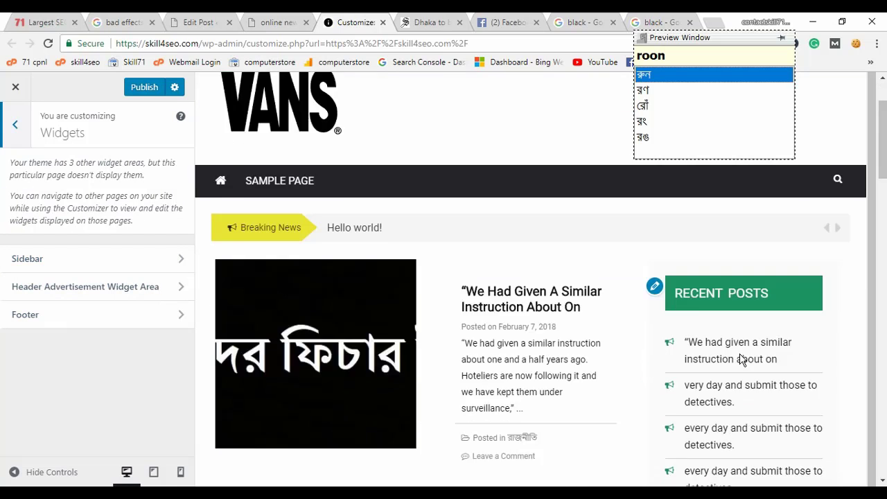
scroll(784, 353, up, 3)
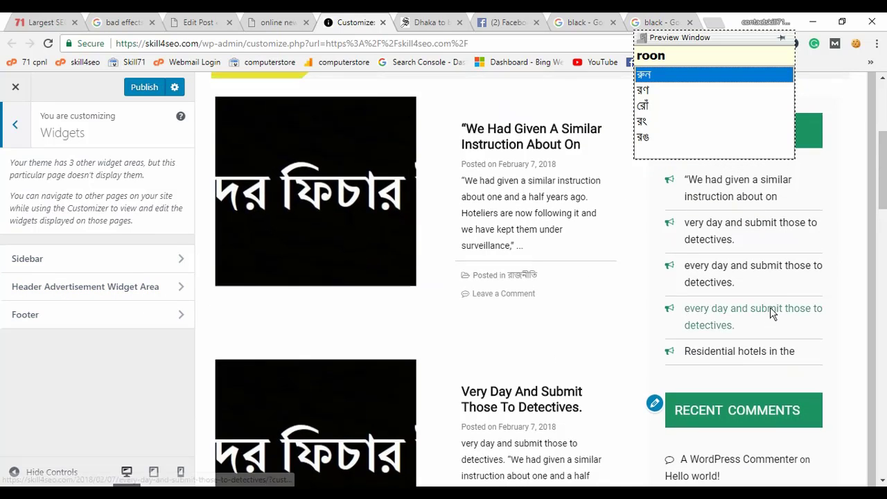
scroll(770, 309, up, 4)
scroll(674, 316, down, 2)
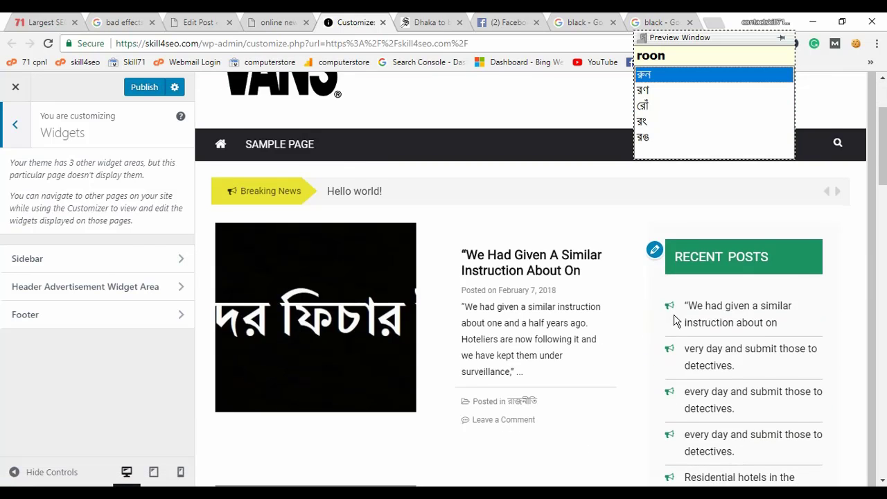
scroll(673, 320, down, 10)
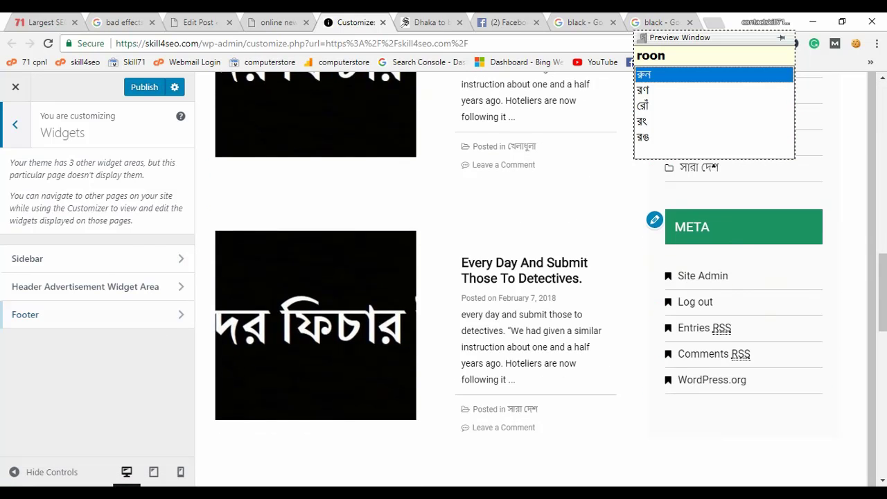
drag(883, 294, 882, 438)
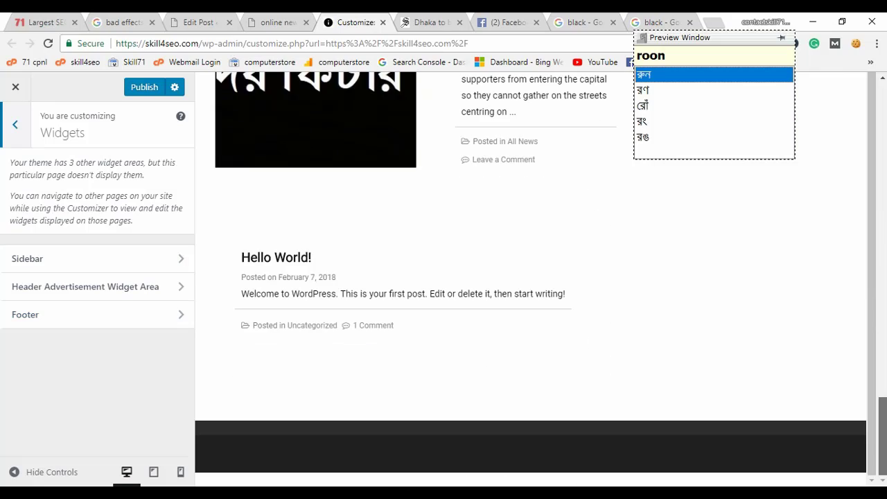
Examine the footer of skill71.com and the live skill4seo.com homepage, and return to the customizer's Widgets section.
click(32, 21)
scroll(719, 164, down, 6)
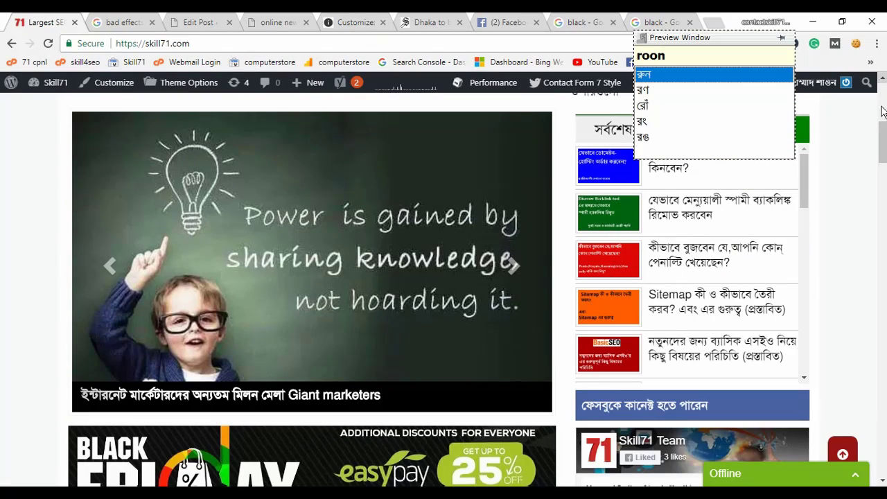
drag(883, 142, 882, 454)
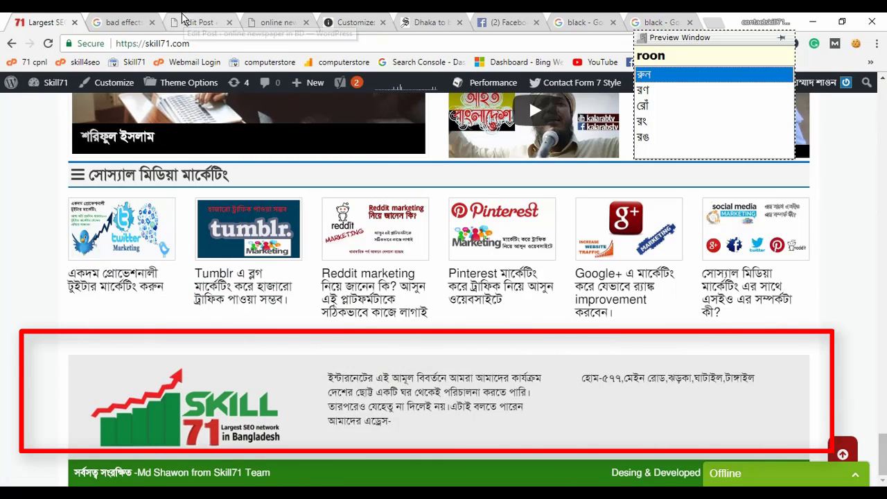
click(283, 23)
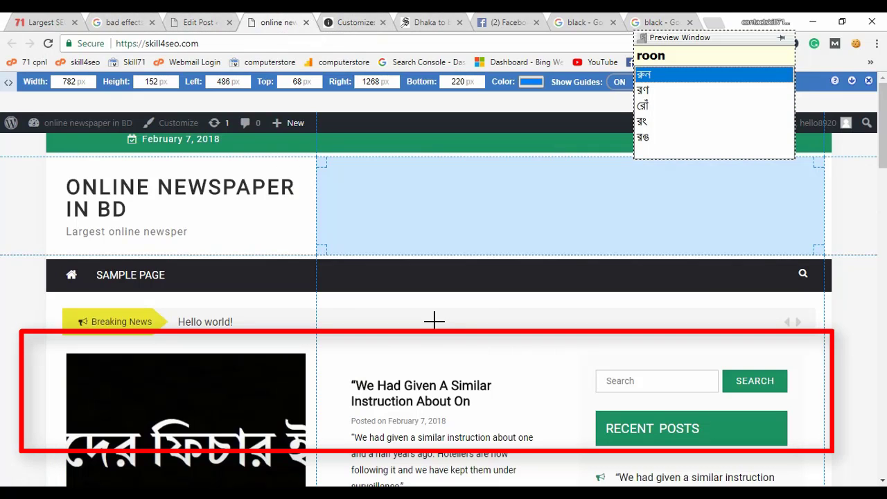
scroll(435, 320, down, 5)
scroll(440, 321, up, 5)
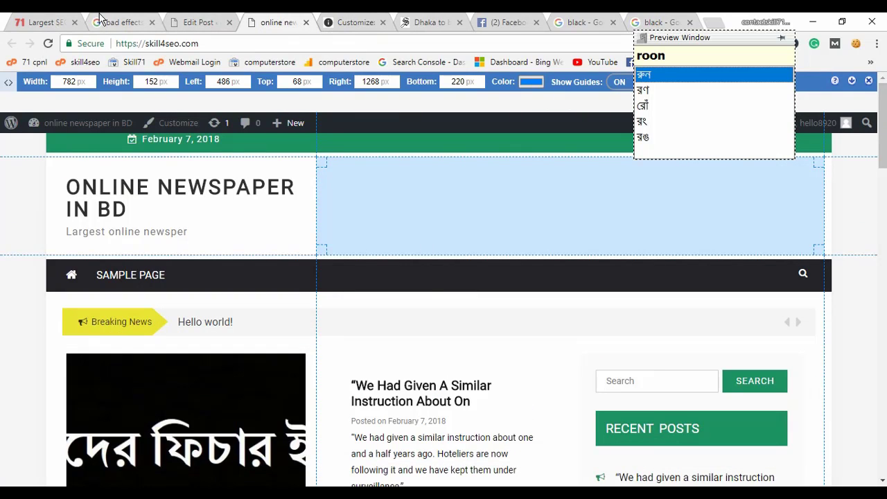
click(358, 22)
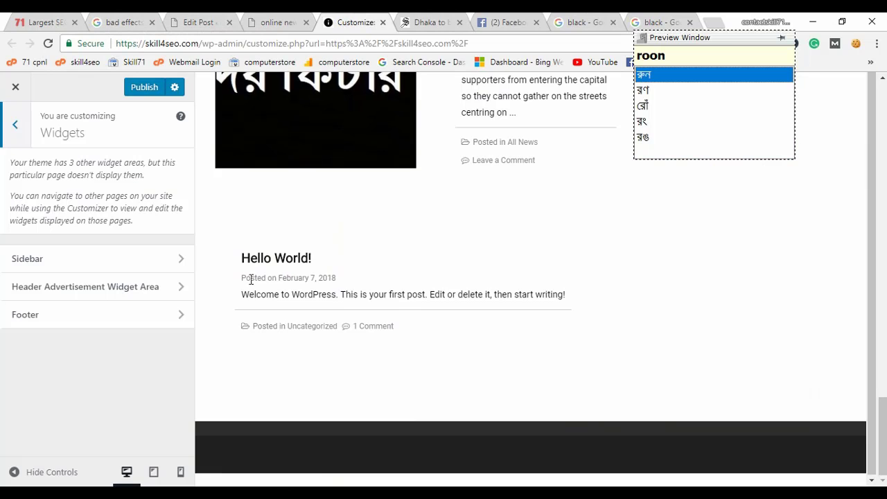
Open the Sidebar widget area and move the Recent Posts widget below Recent Comments.
scroll(293, 268, up, 5)
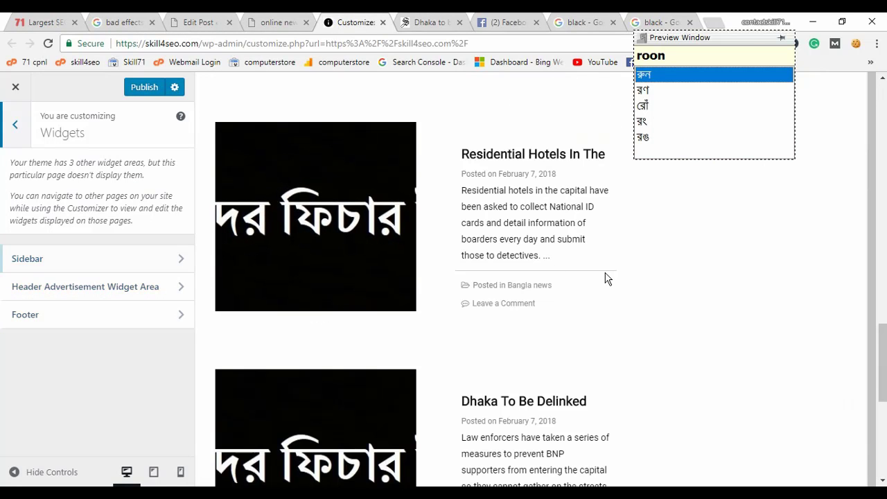
scroll(606, 278, up, 10)
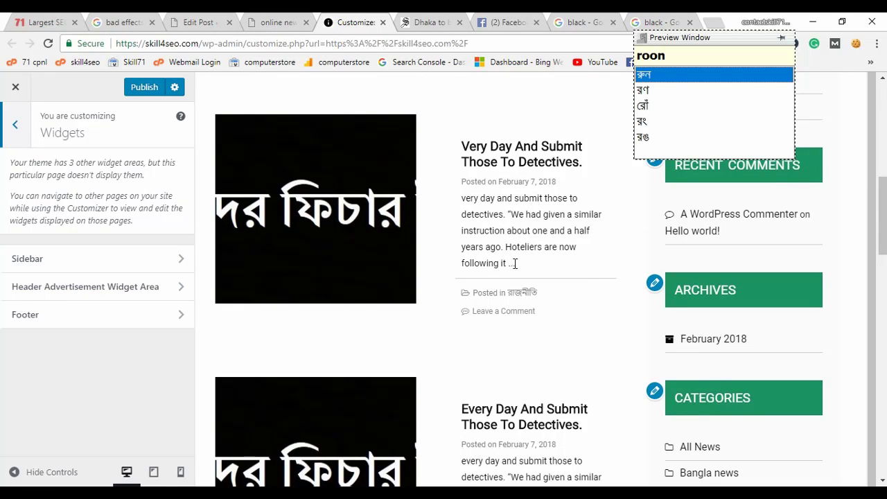
click(78, 261)
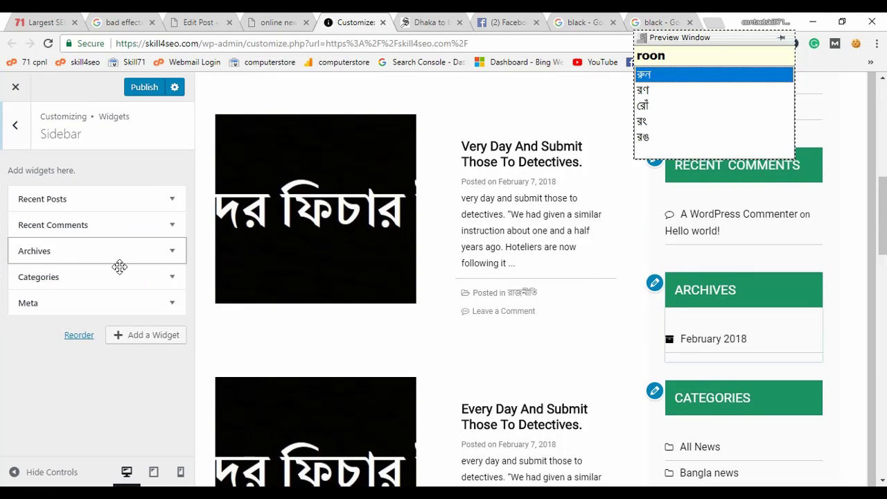
scroll(718, 286, up, 6)
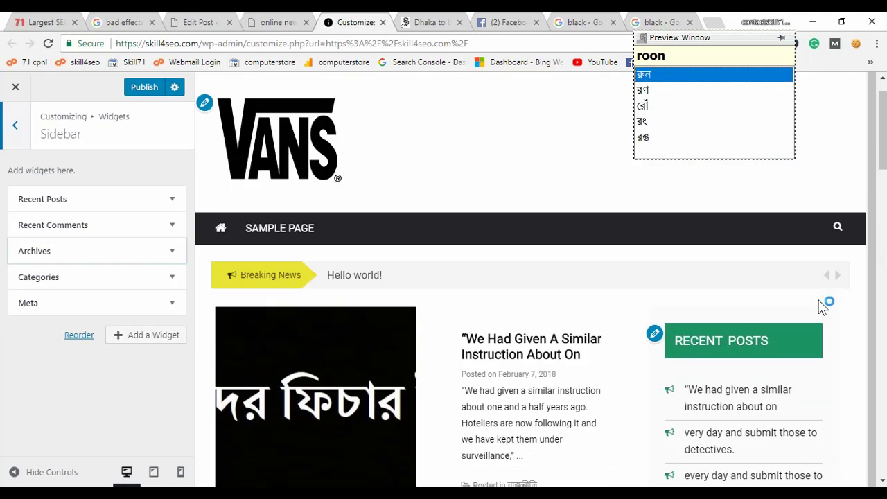
scroll(767, 311, down, 1)
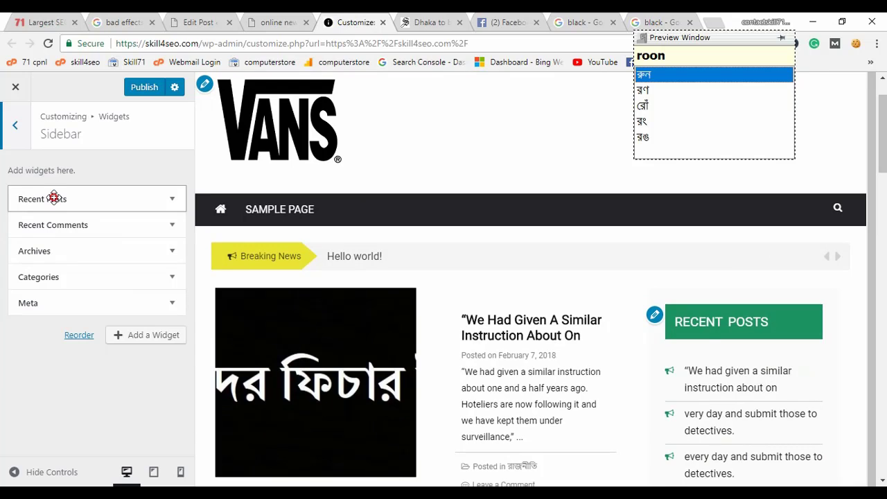
drag(53, 198, 63, 222)
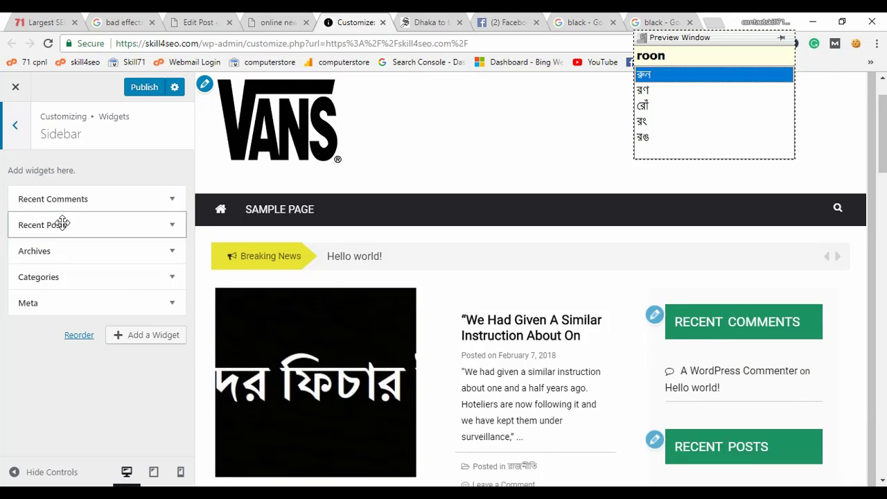
scroll(666, 347, down, 2)
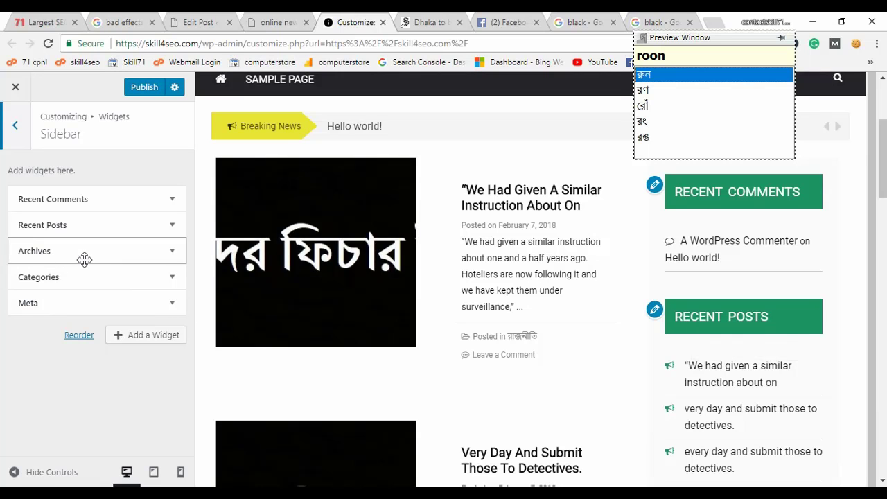
Remove the Archives widget from the Sidebar and check the updated sidebar in the site preview.
scroll(672, 358, down, 6)
scroll(487, 376, up, 2)
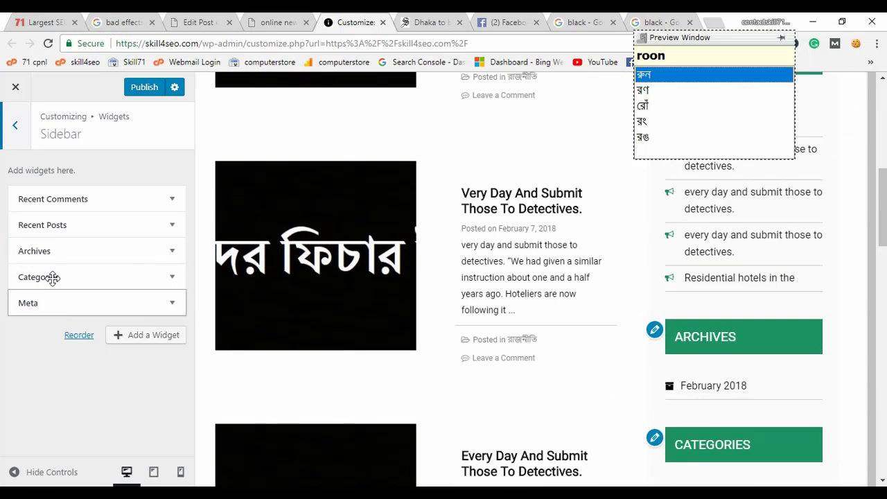
click(162, 258)
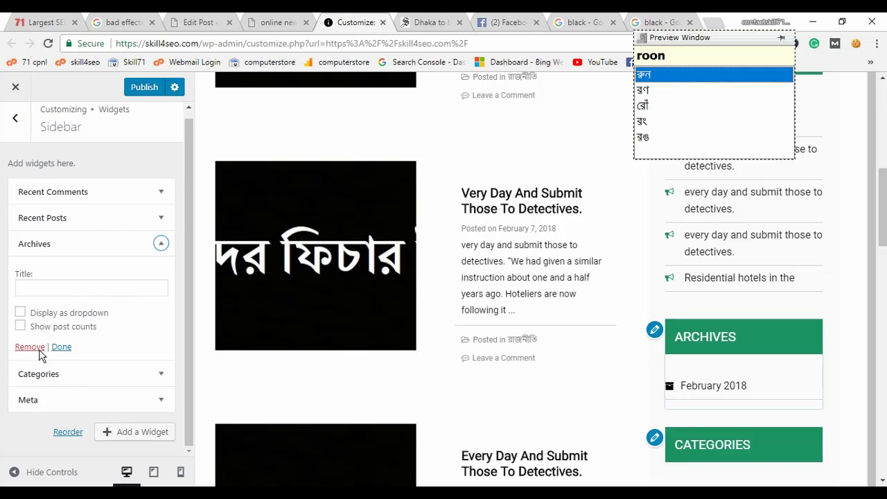
click(39, 355)
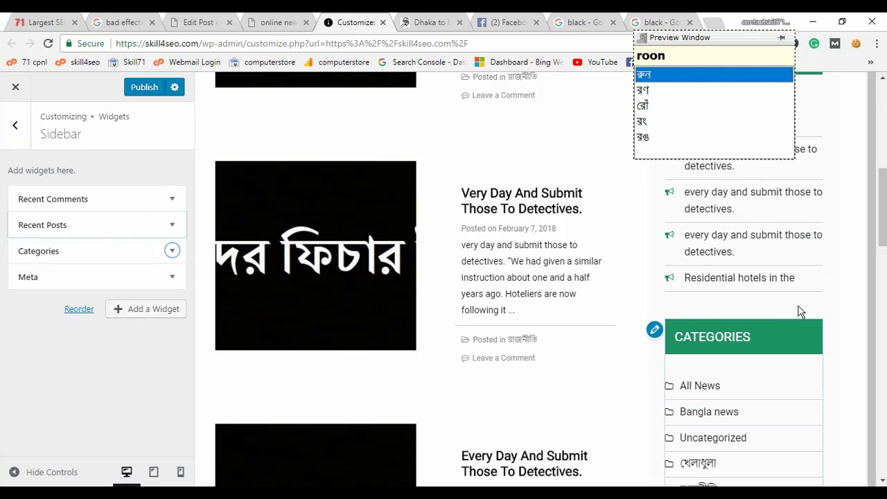
scroll(802, 308, up, 6)
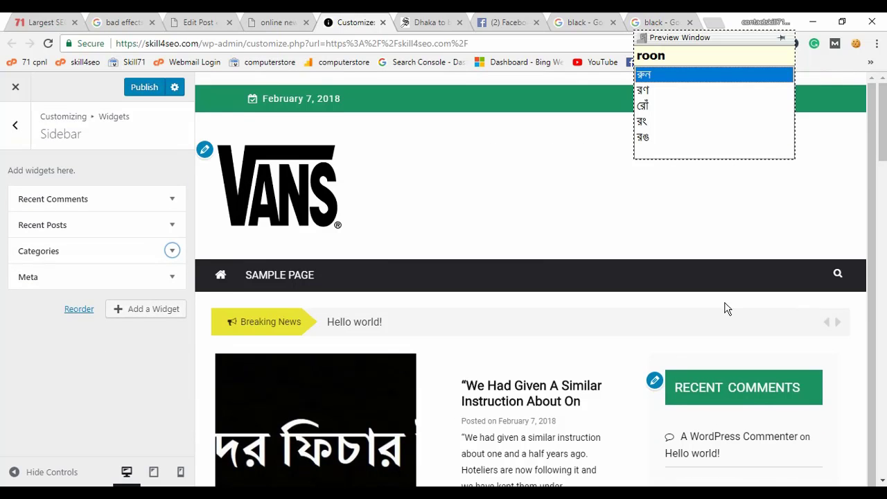
Browse the available widgets and add an Image widget to the Sidebar.
click(161, 316)
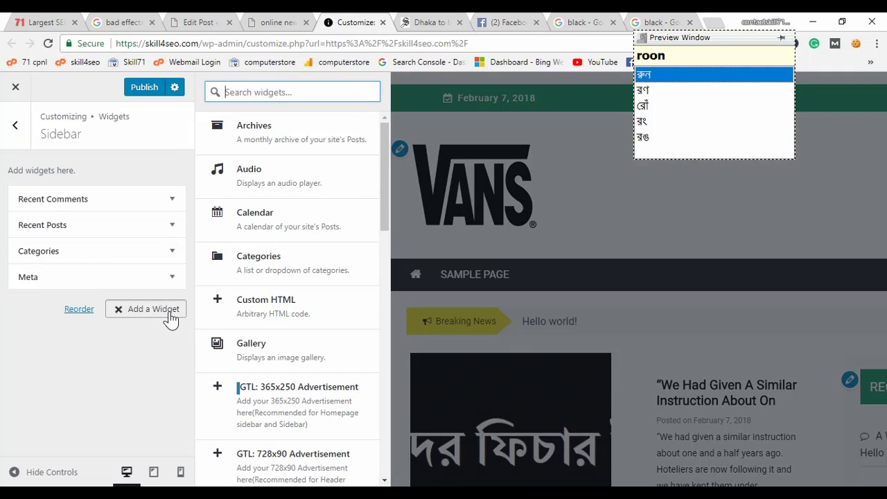
scroll(307, 301, down, 4)
scroll(316, 302, down, 10)
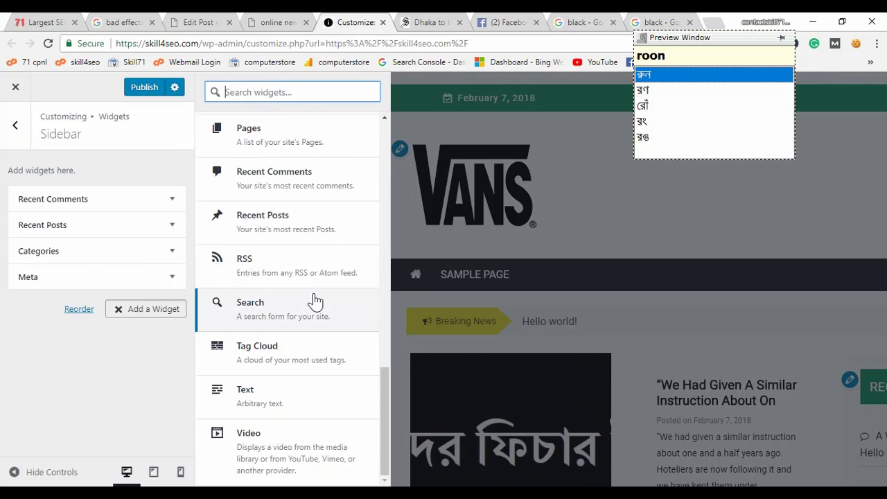
scroll(325, 279, up, 5)
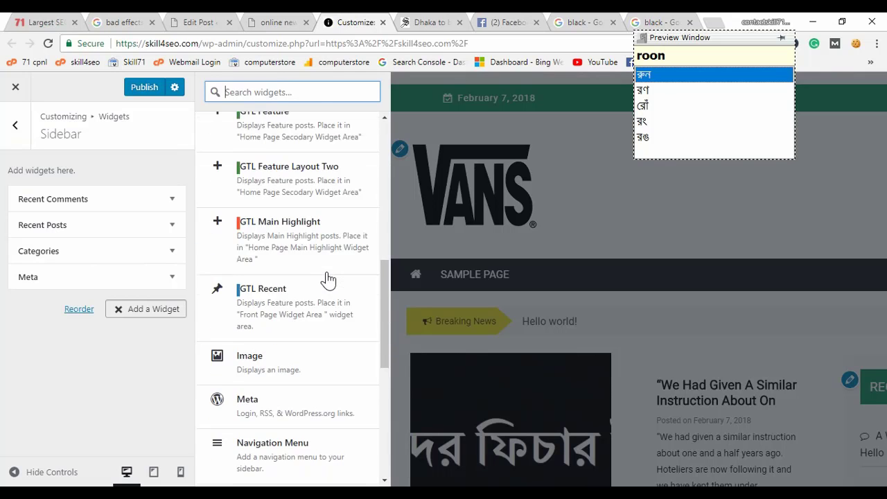
scroll(328, 280, up, 5)
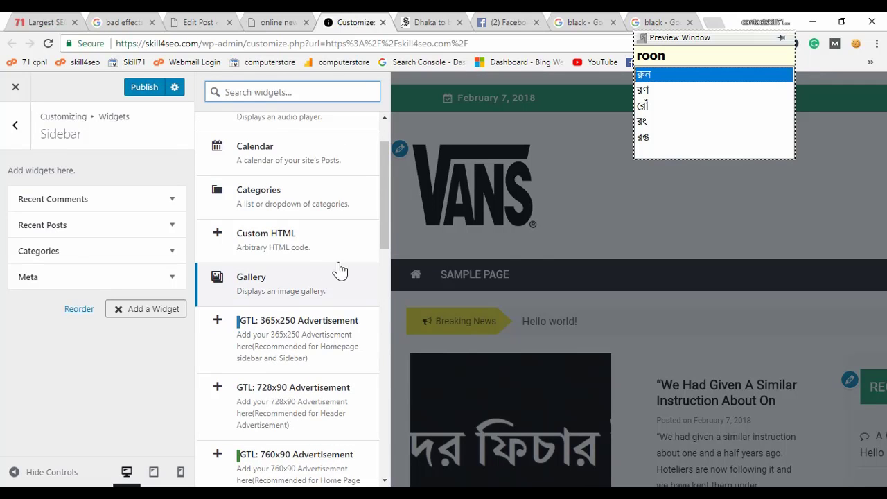
scroll(283, 284, up, 1)
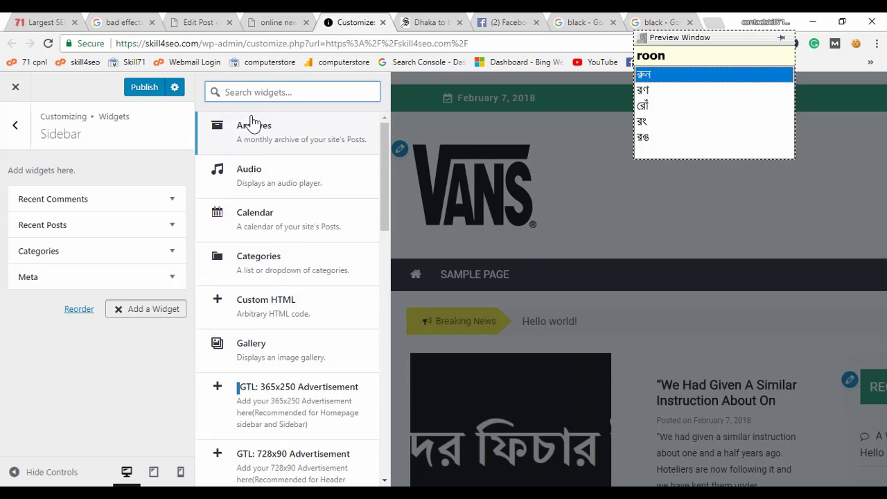
scroll(264, 167, down, 2)
scroll(266, 173, down, 2)
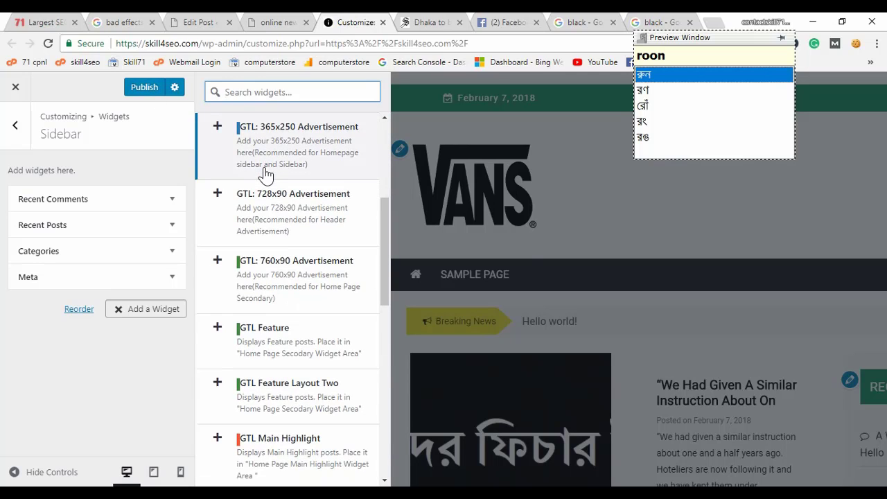
scroll(266, 173, down, 5)
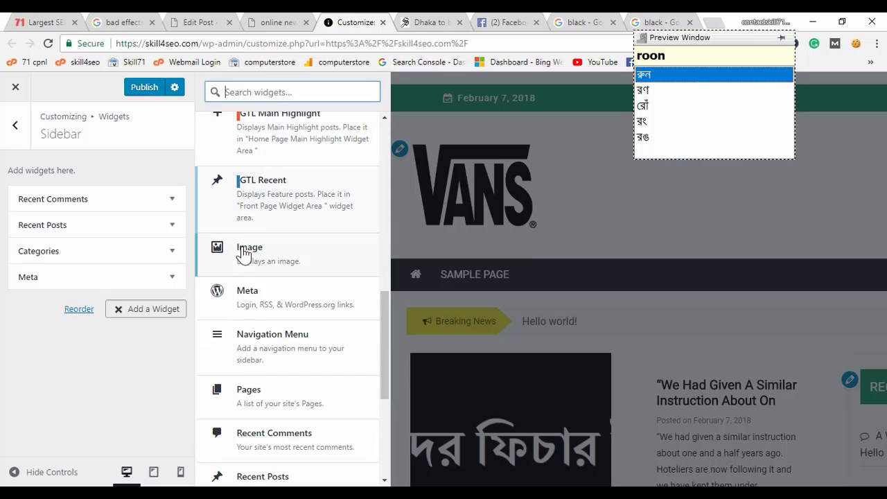
click(242, 253)
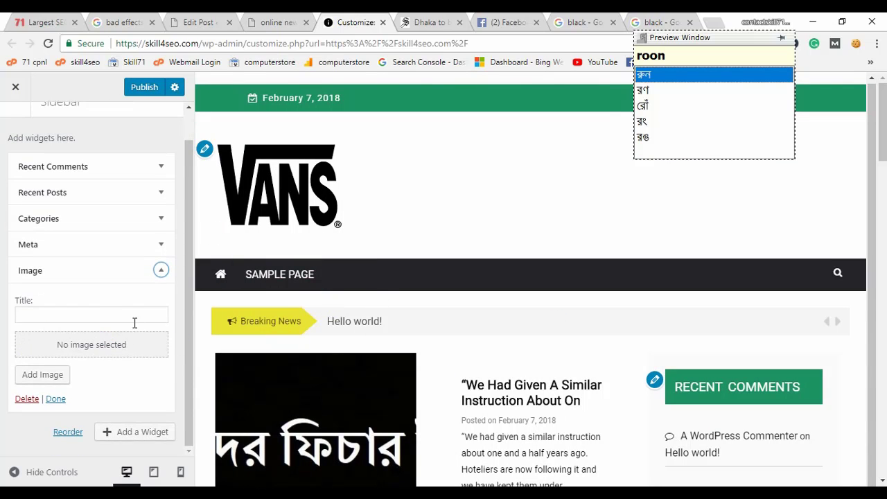
Measure the width and height of the sidebar area in the site preview with the page ruler.
scroll(699, 316, down, 2)
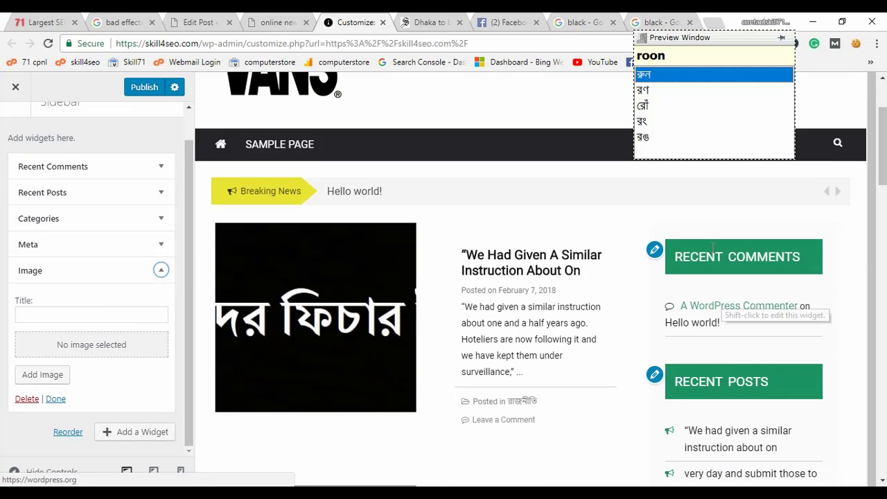
drag(757, 46, 390, 208)
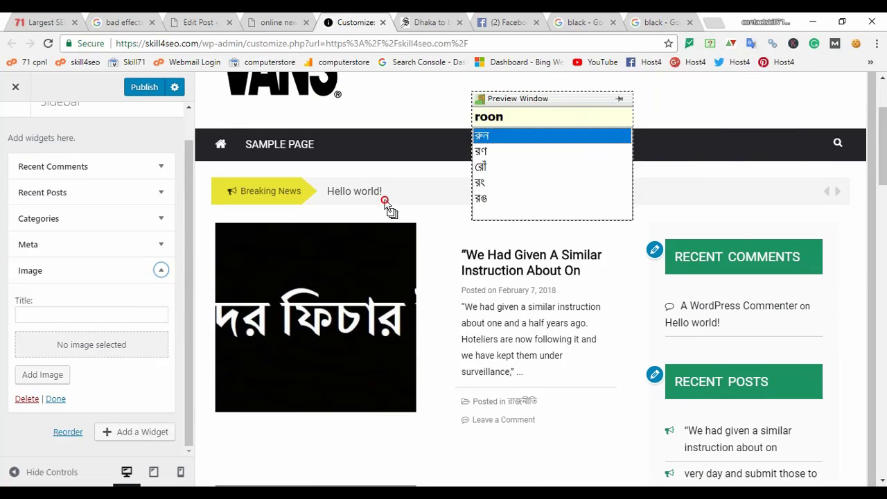
click(877, 43)
click(742, 66)
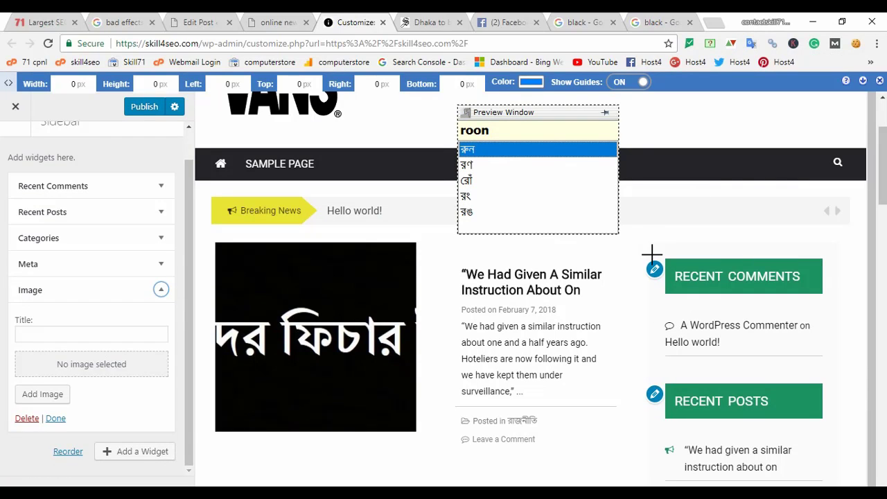
drag(651, 241, 864, 468)
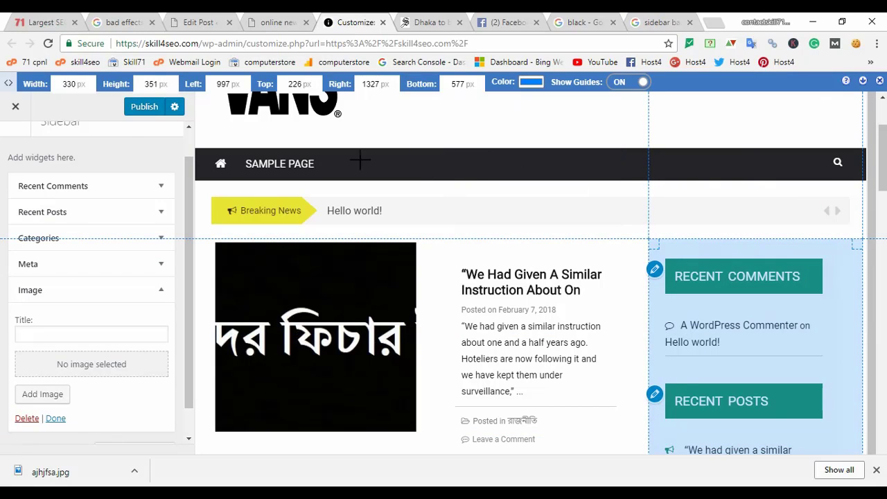
click(881, 82)
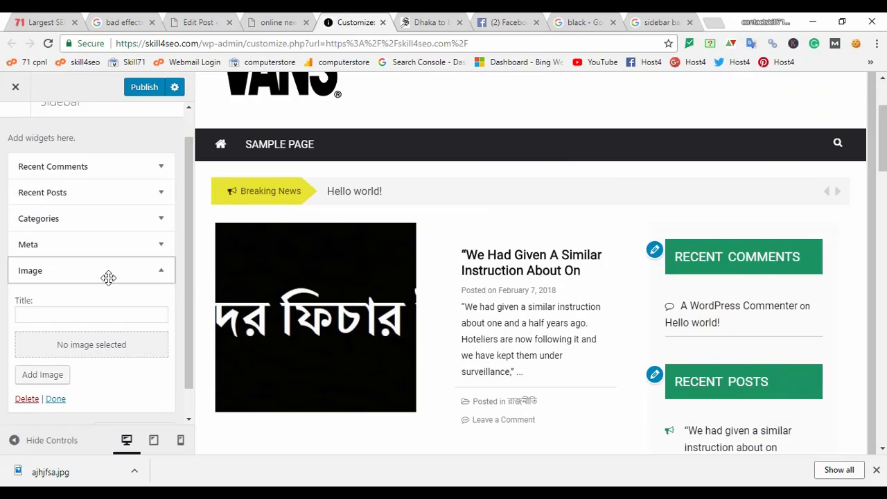
Upload ajhjfsa.jpg from the Pictures folder and add it to the Image widget.
click(43, 375)
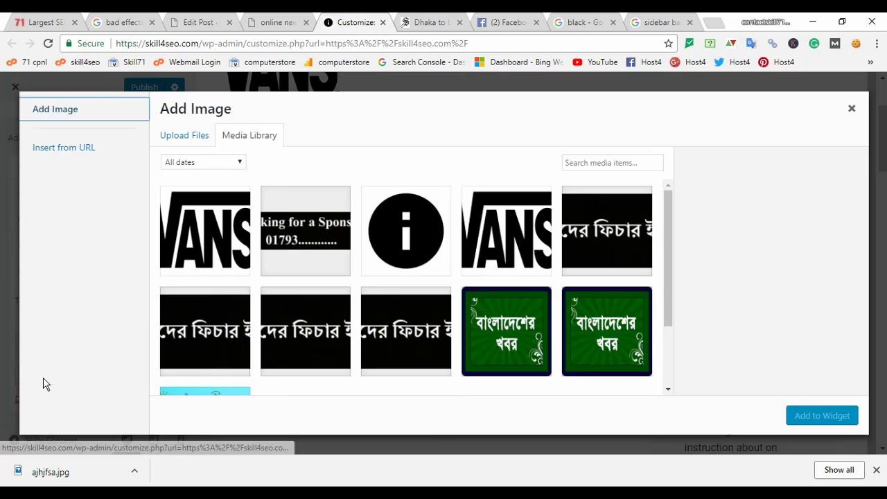
click(170, 135)
click(537, 303)
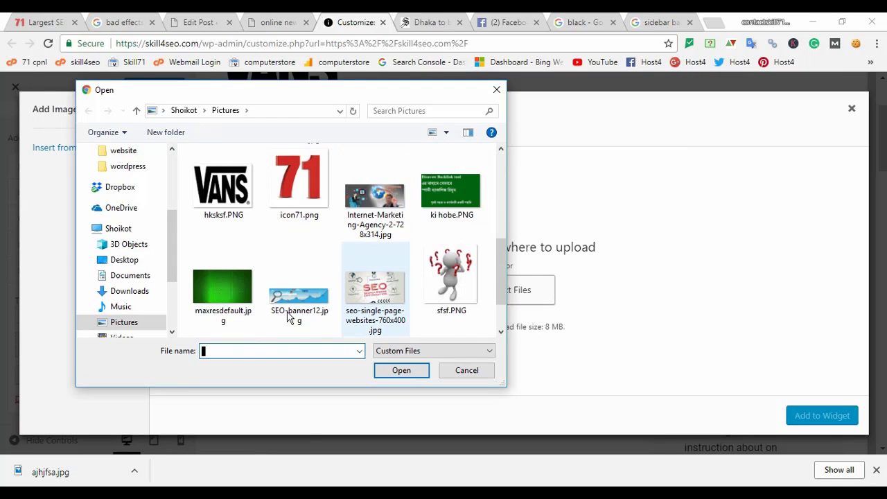
scroll(289, 318, up, 3)
click(374, 186)
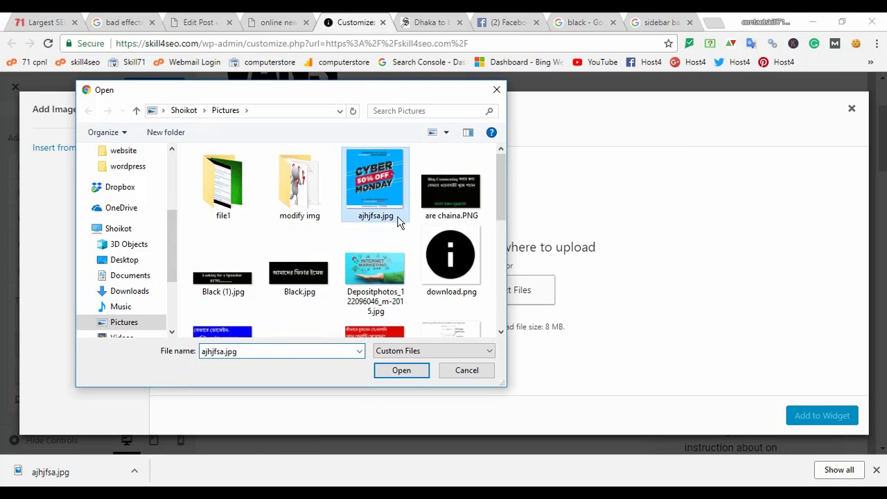
click(401, 371)
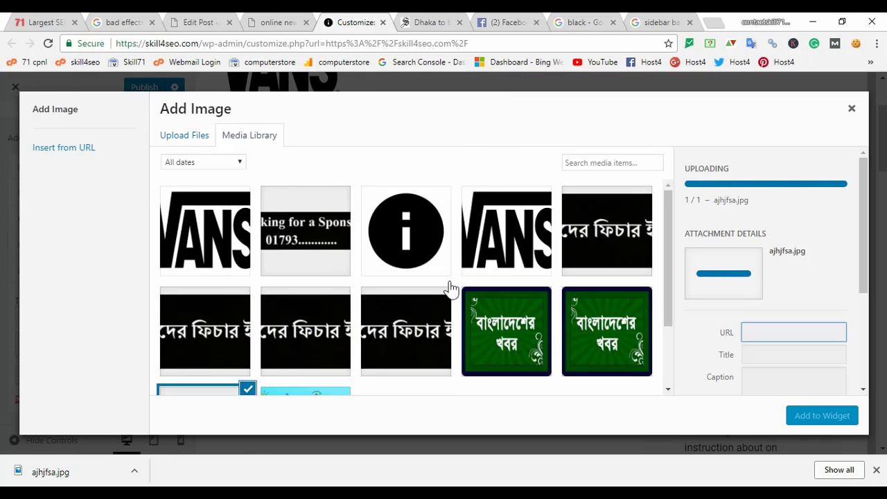
click(877, 470)
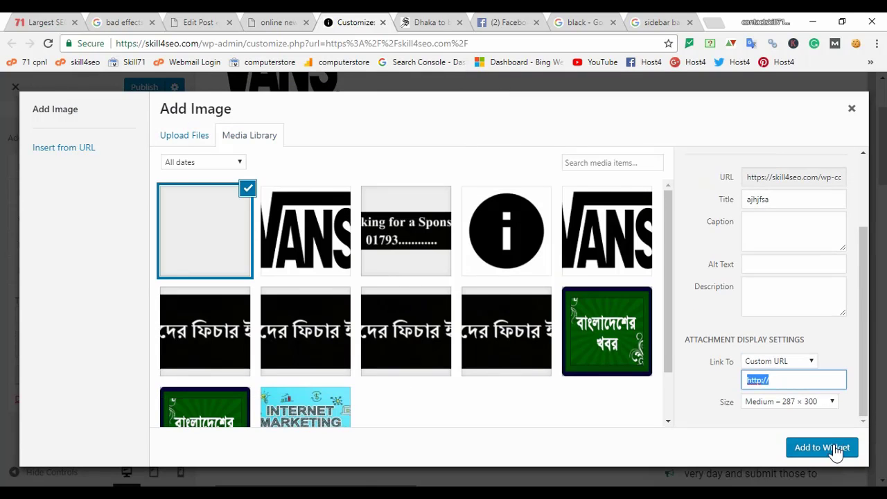
click(835, 447)
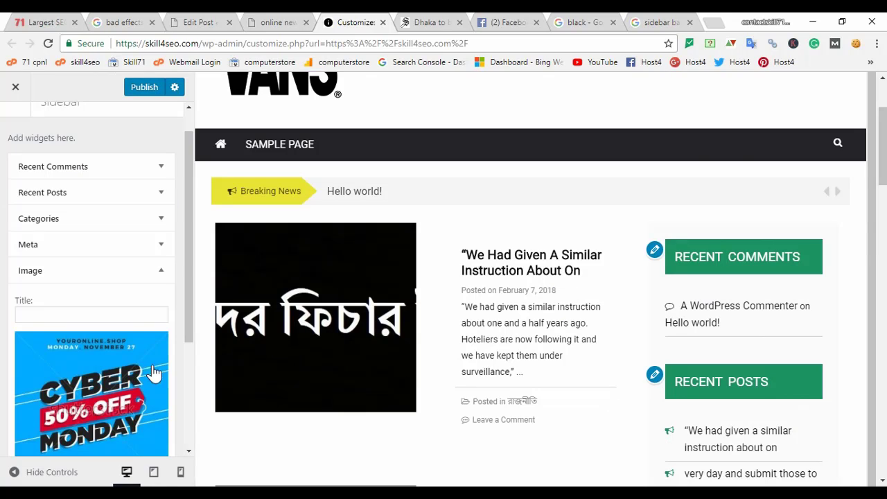
scroll(154, 372, down, 2)
scroll(600, 294, down, 3)
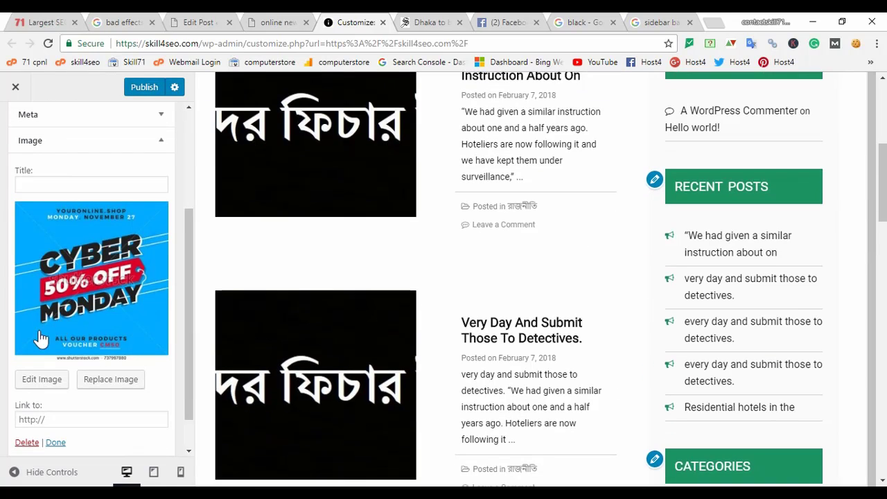
scroll(50, 348, down, 1)
click(61, 375)
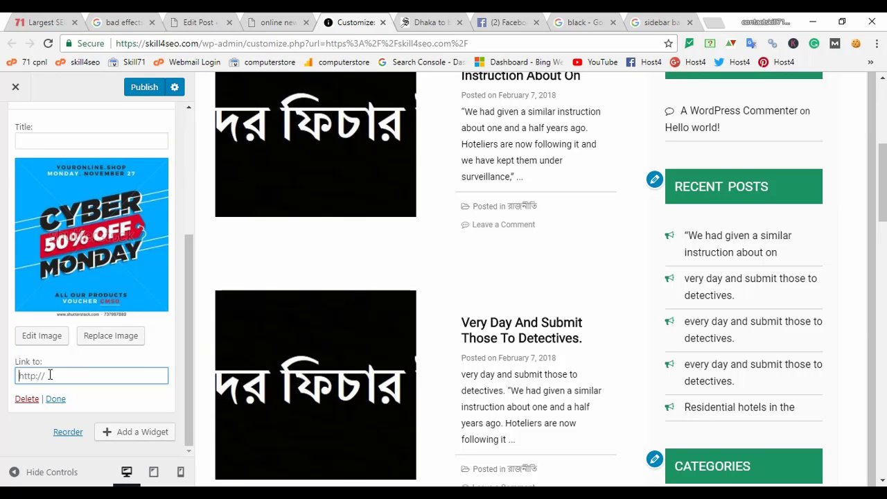
text(facebook.com)
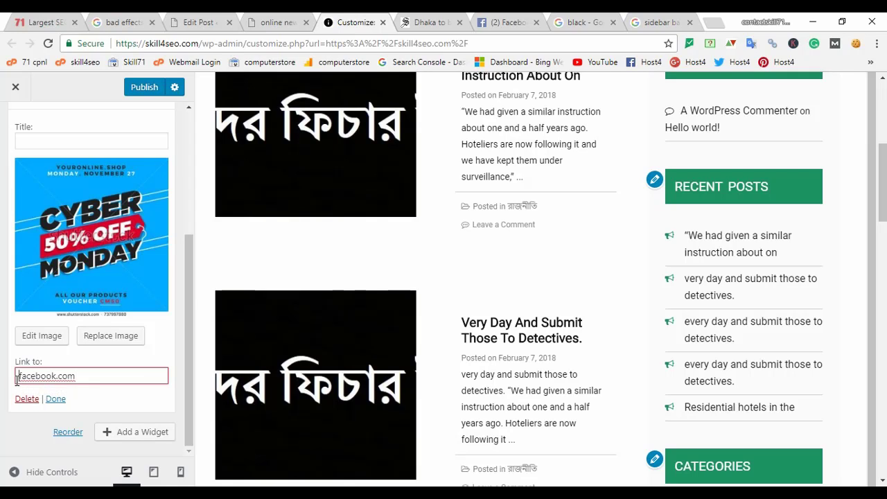
text(http)
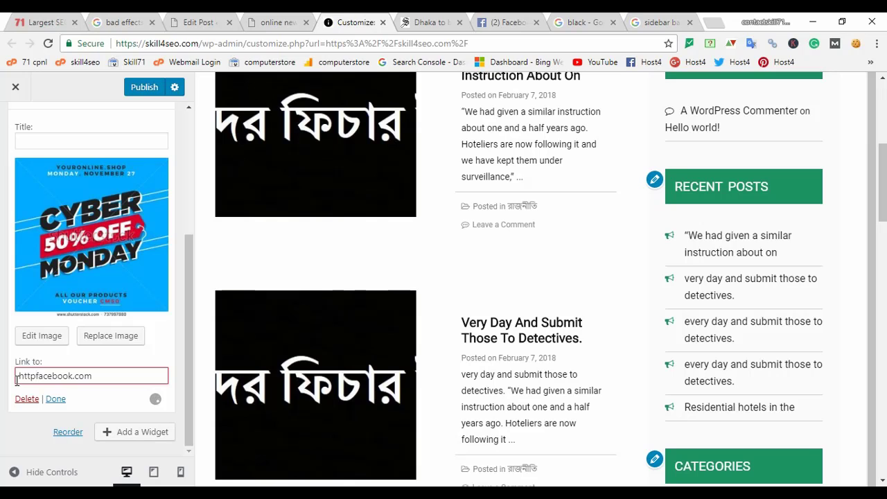
text(://)
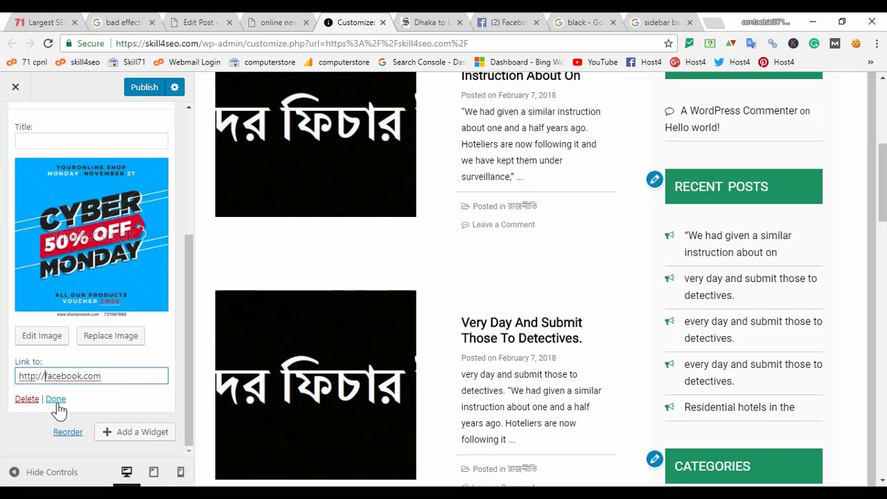
Finish editing the Image widget and move it above Recent Comments so it comes first in the Sidebar.
click(55, 400)
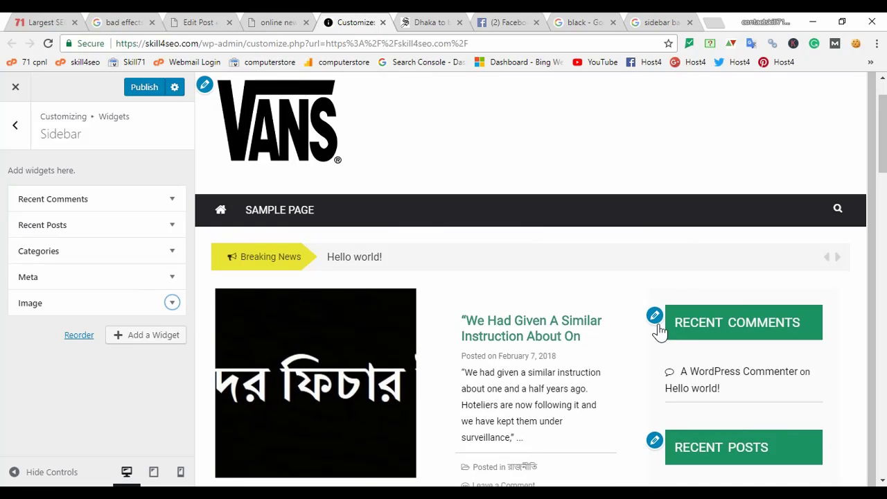
scroll(665, 322, down, 2)
scroll(701, 323, down, 8)
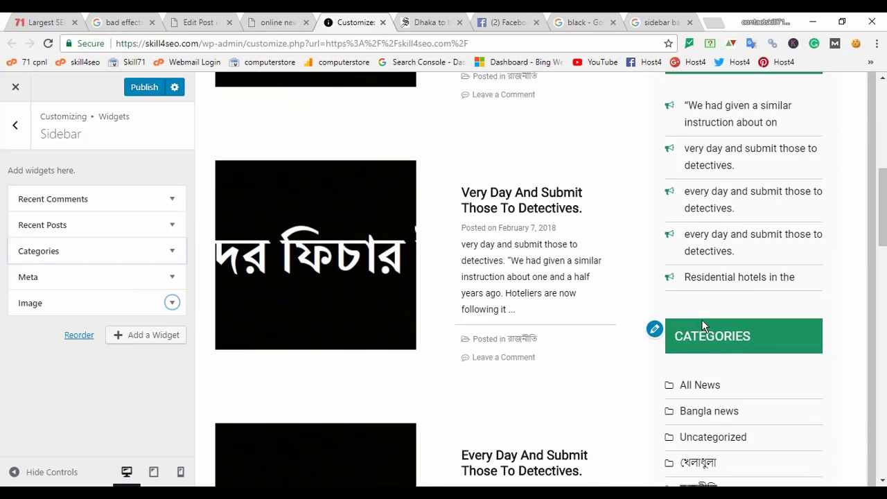
scroll(707, 331, down, 4)
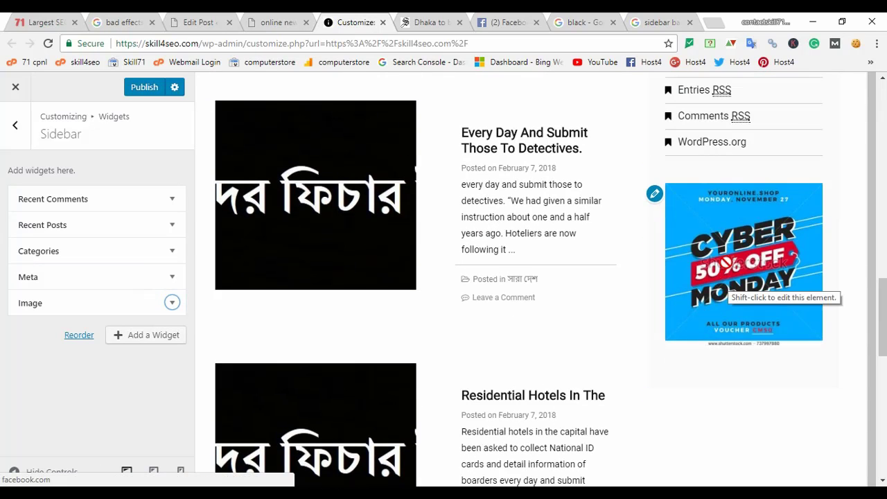
scroll(755, 329, up, 2)
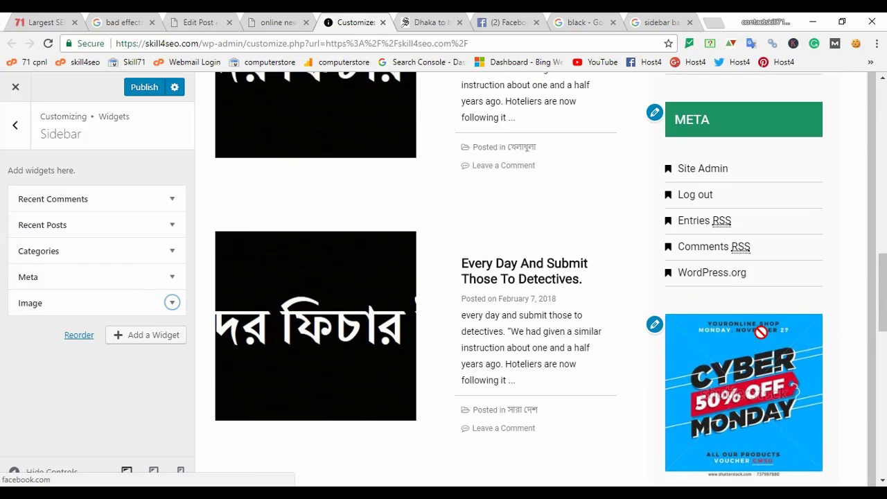
scroll(762, 333, down, 3)
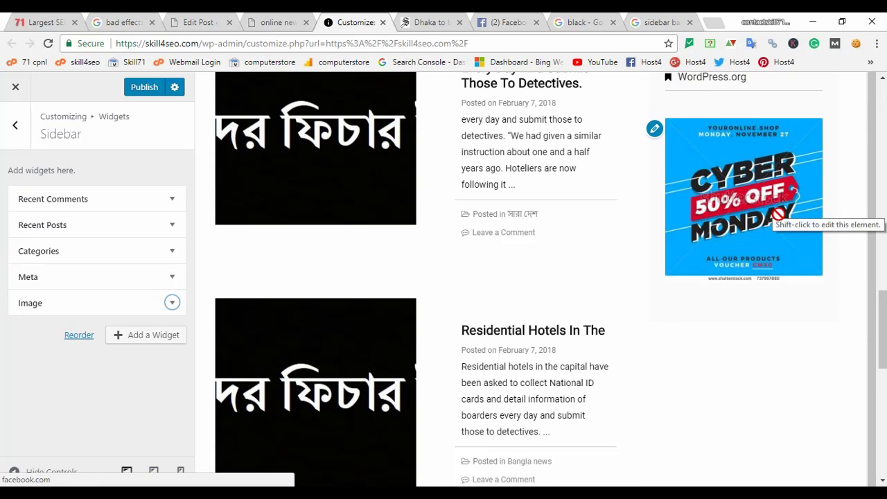
drag(35, 305, 66, 202)
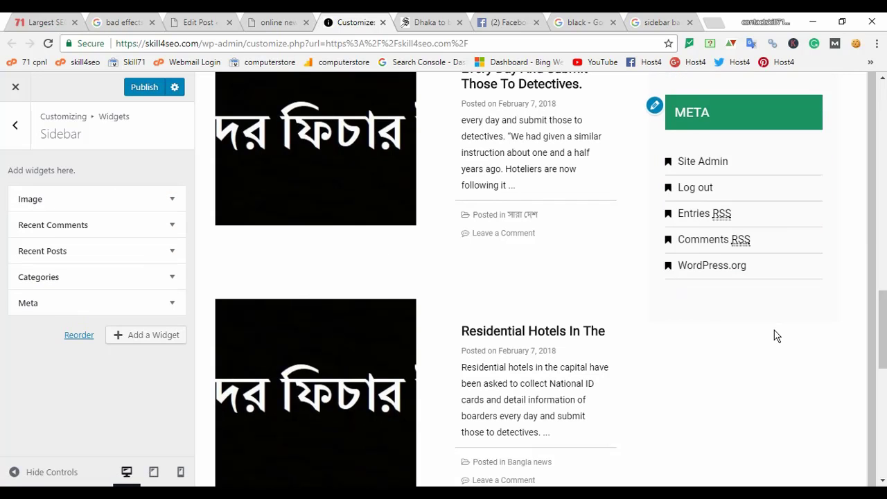
scroll(852, 352, up, 5)
scroll(851, 351, up, 10)
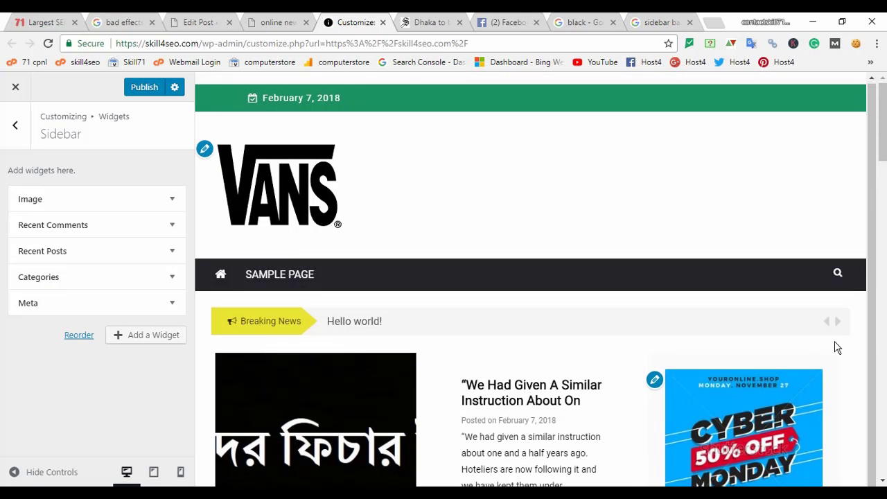
scroll(701, 394, down, 2)
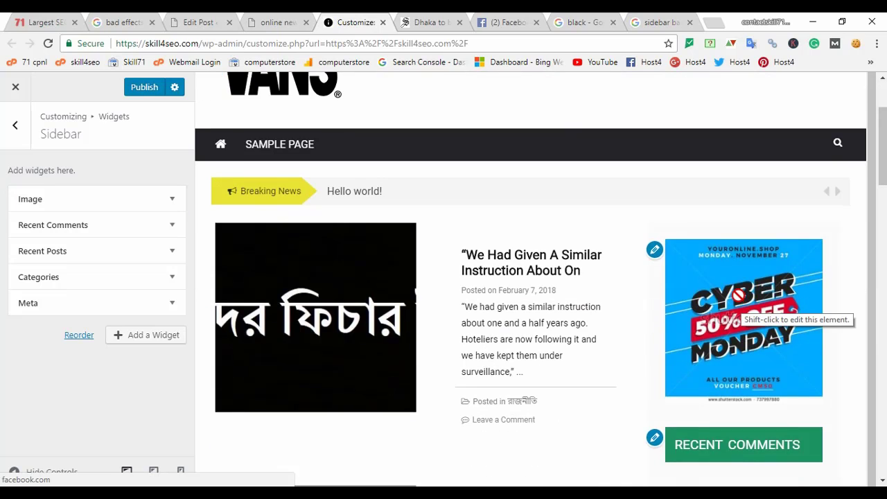
Review the Image widget's picture and link settings in the Sidebar and collapse the widget again.
click(153, 206)
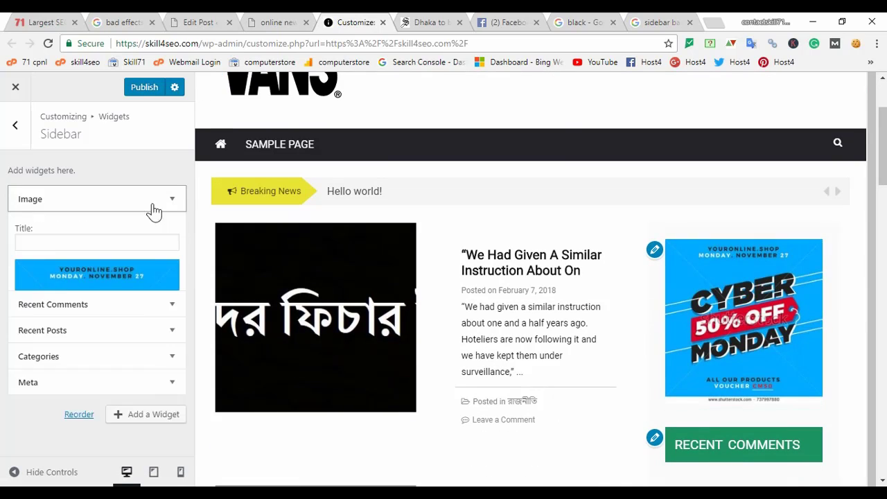
scroll(141, 212, down, 3)
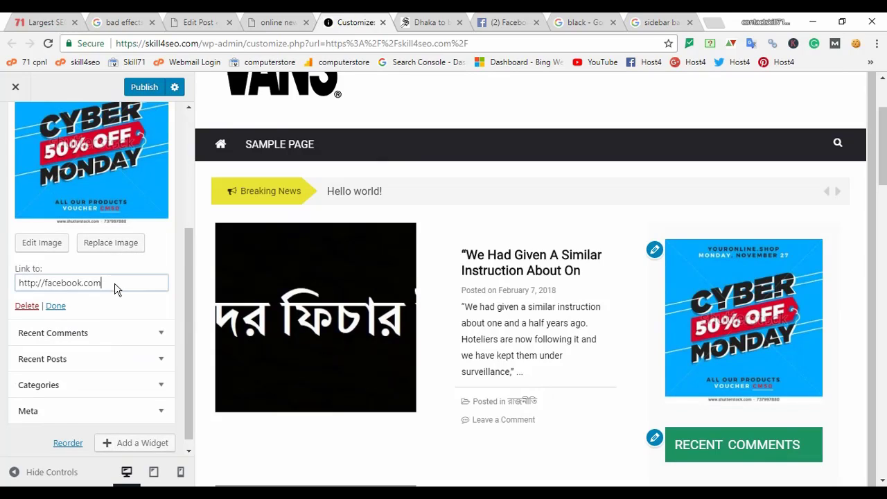
click(55, 306)
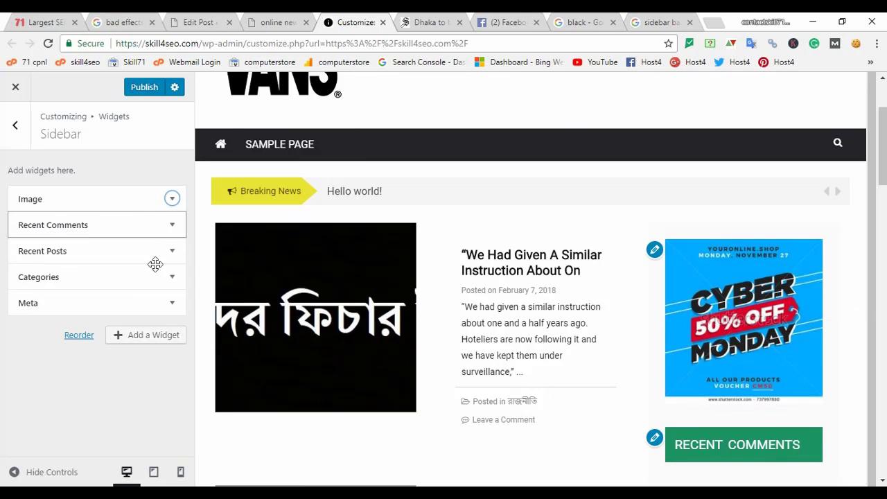
Remove the Recent Comments widget from the Sidebar.
scroll(835, 353, down, 5)
scroll(834, 353, up, 2)
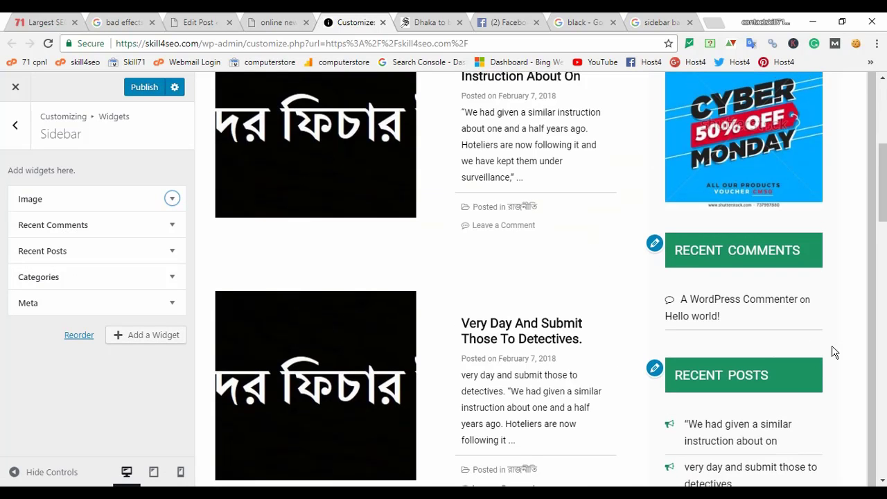
scroll(825, 297, up, 2)
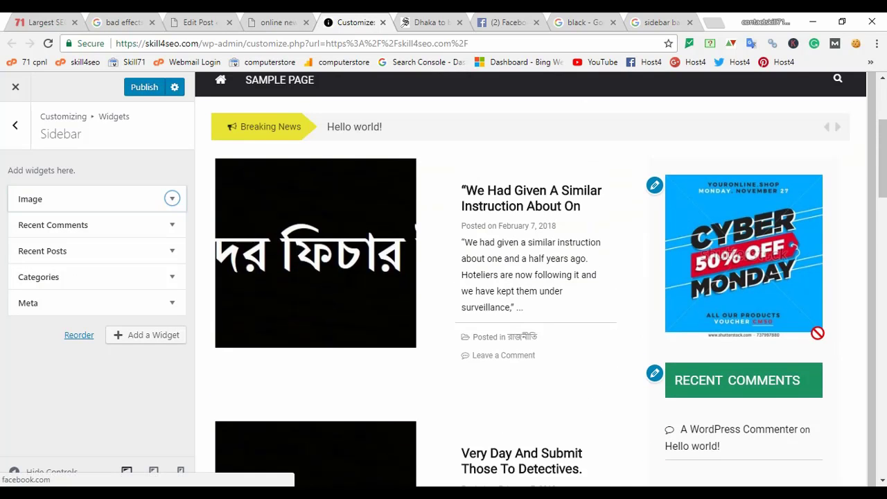
scroll(825, 367, down, 3)
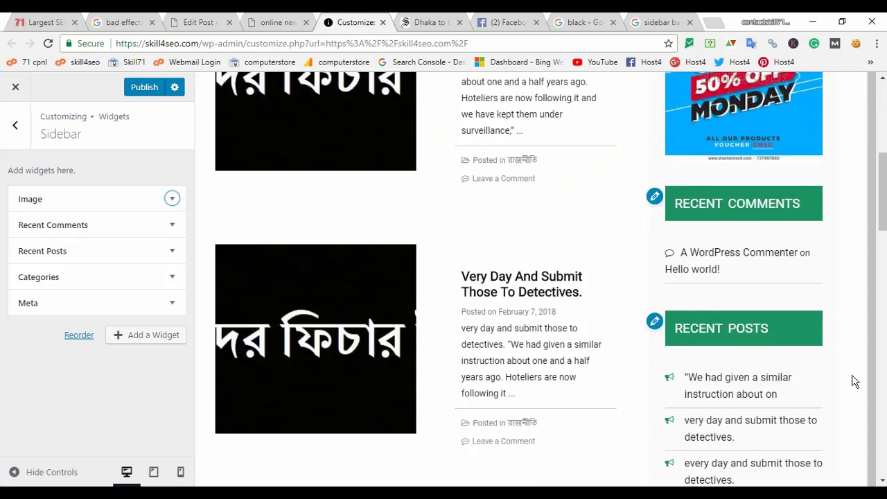
scroll(862, 368, up, 1)
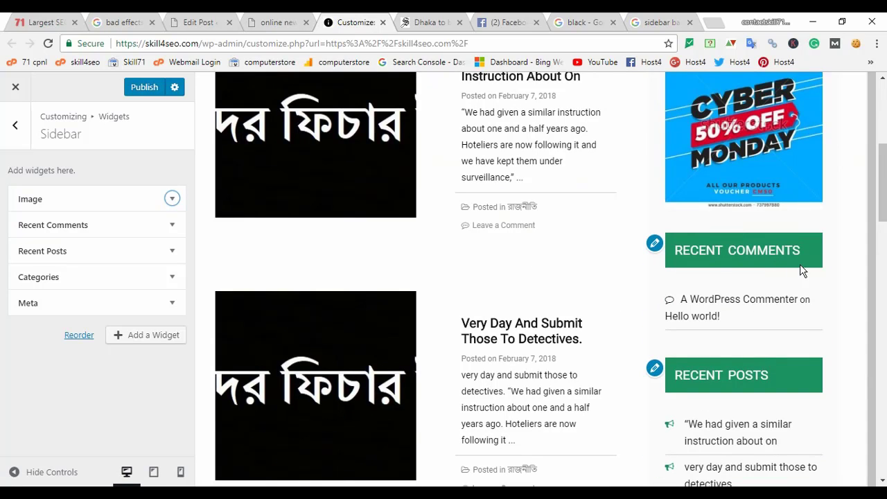
click(171, 226)
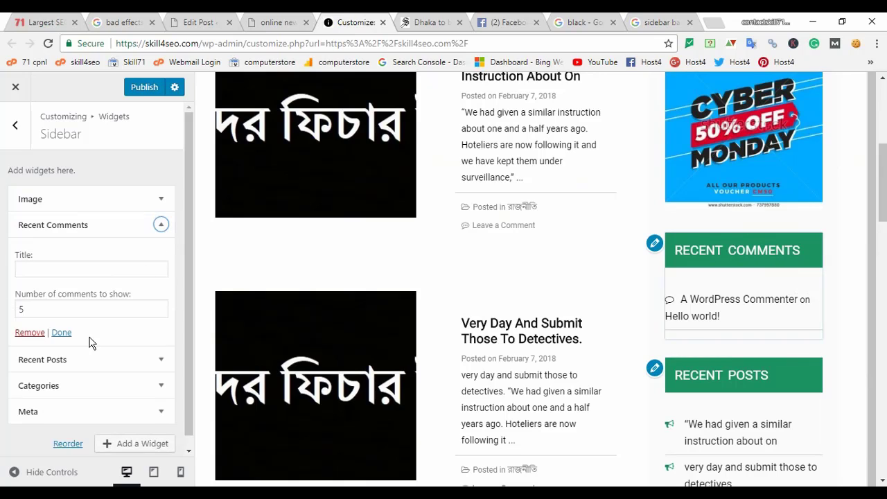
click(31, 333)
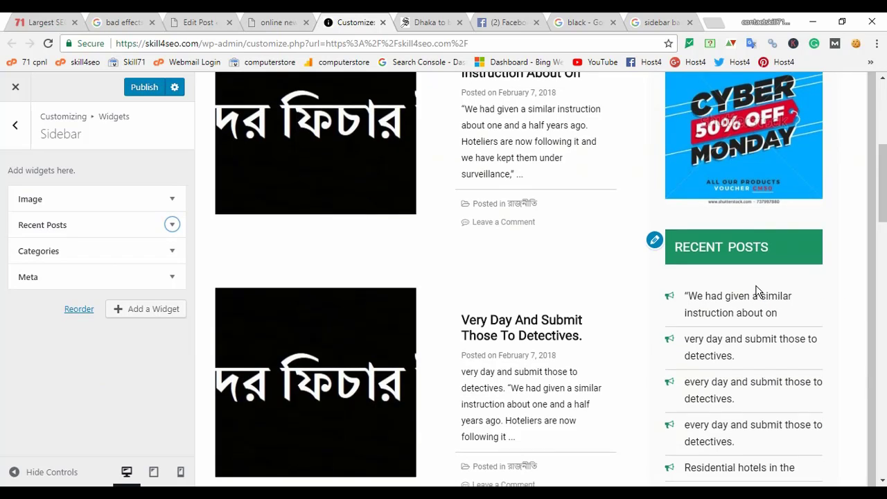
Examine the Categories widget's options and its category list in the site preview.
scroll(758, 291, down, 3)
scroll(755, 268, up, 2)
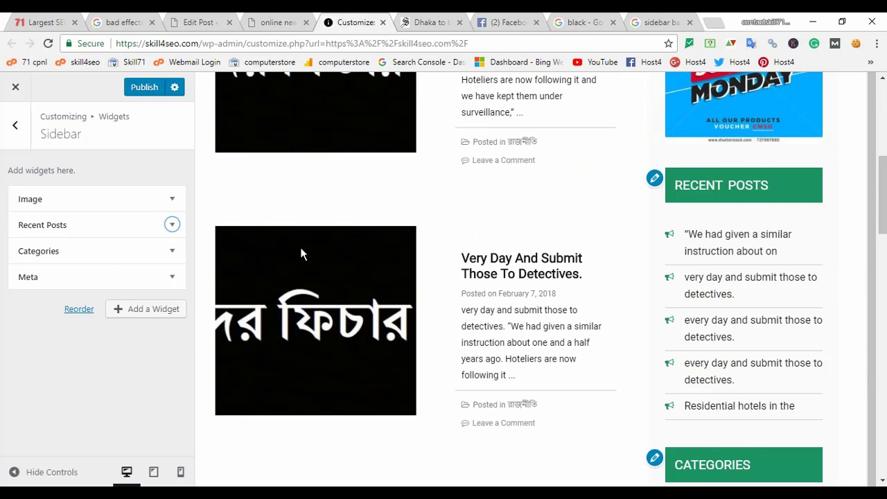
click(172, 255)
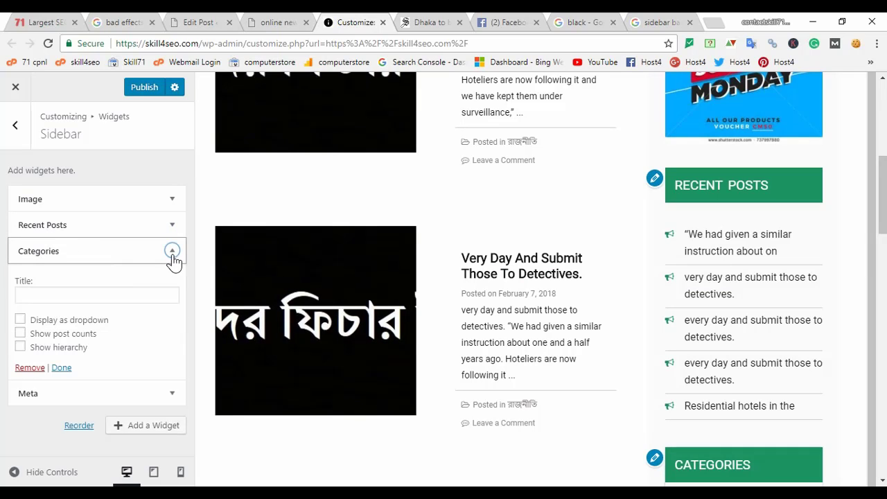
click(172, 255)
scroll(717, 360, down, 2)
scroll(716, 362, down, 3)
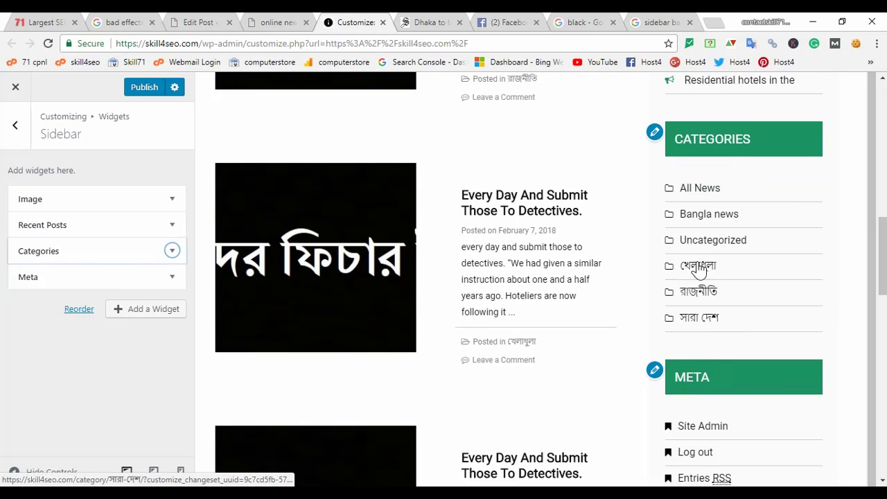
Try displaying the Categories widget as a dropdown, check its list in the preview, and turn the option back off.
click(172, 252)
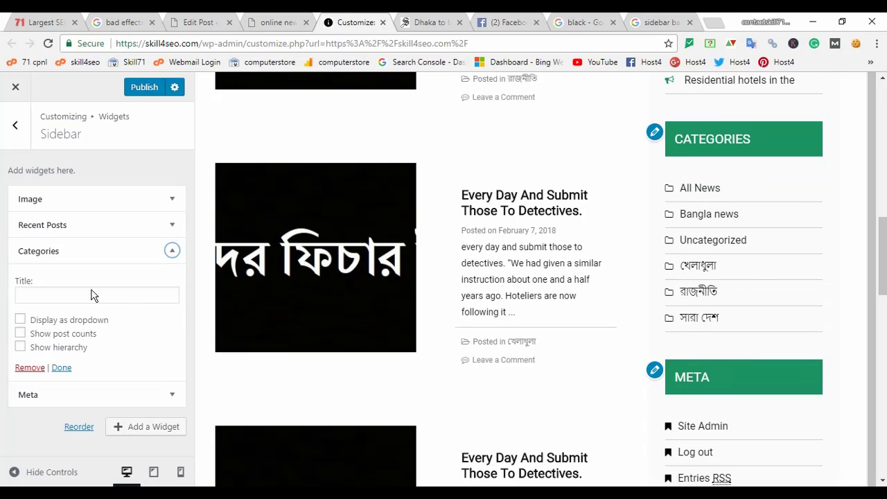
click(20, 321)
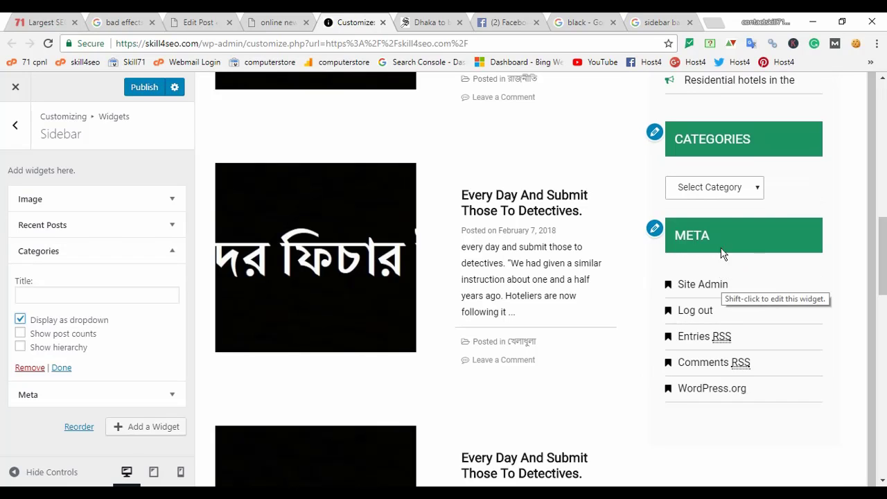
click(736, 194)
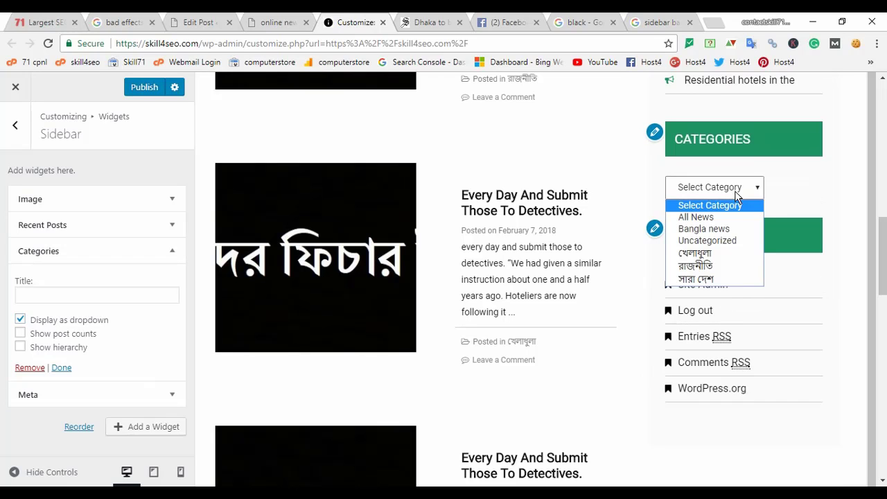
click(735, 191)
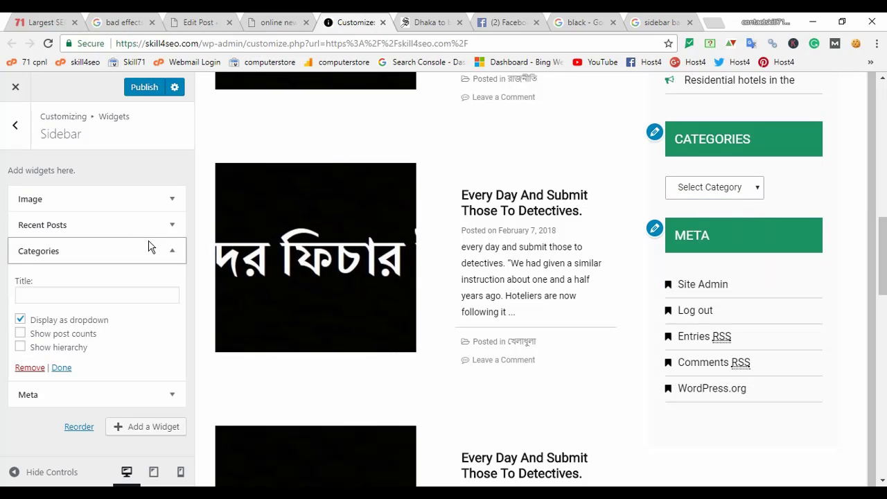
click(20, 319)
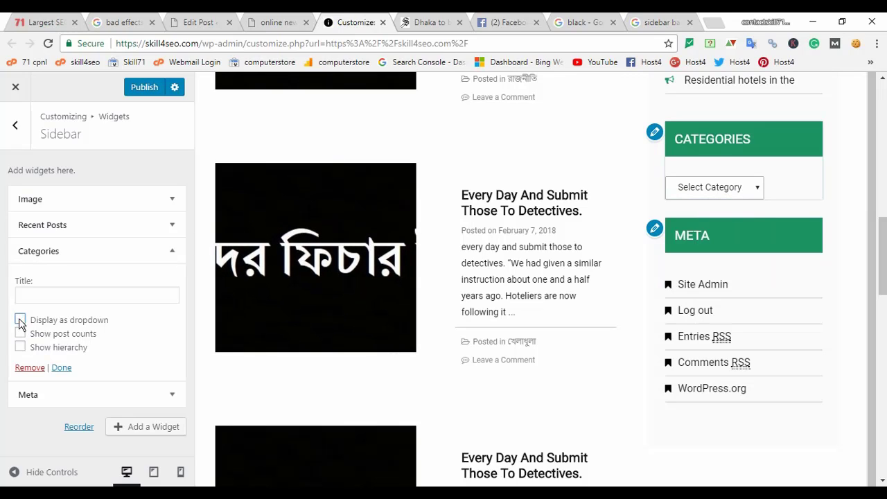
click(61, 369)
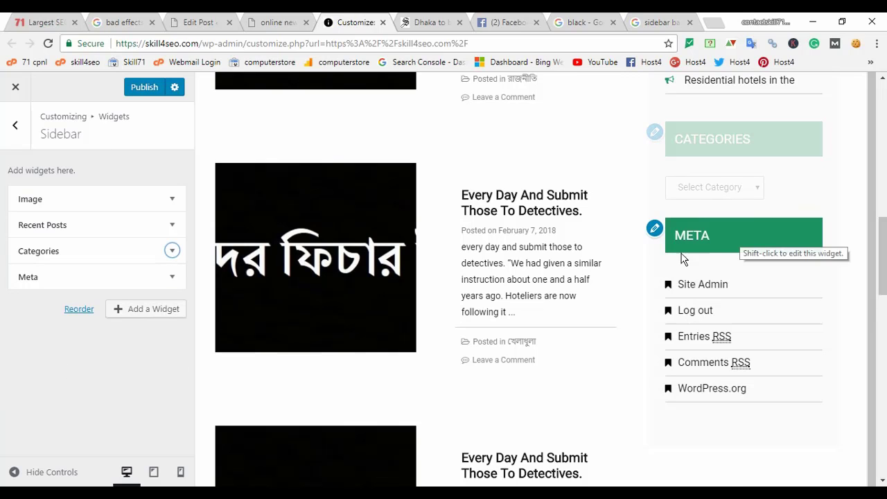
Remove the Meta widget from the Sidebar and check the remaining widgets in the site preview.
scroll(699, 345, down, 3)
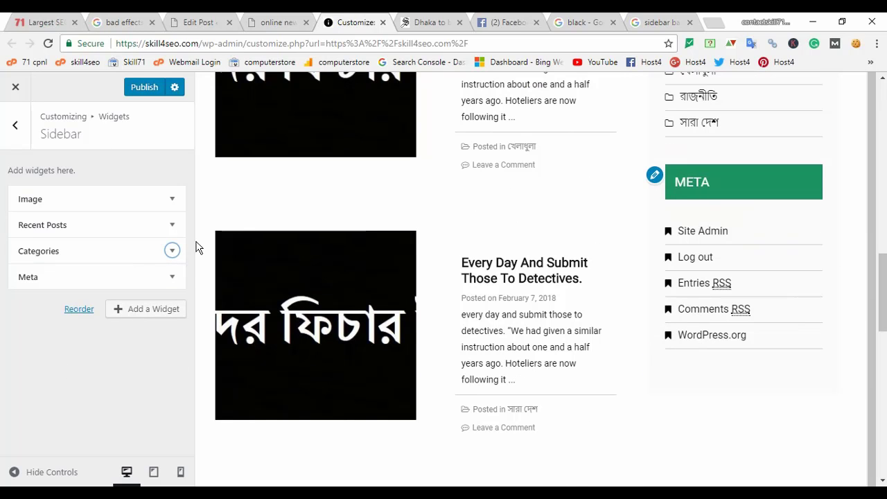
click(171, 281)
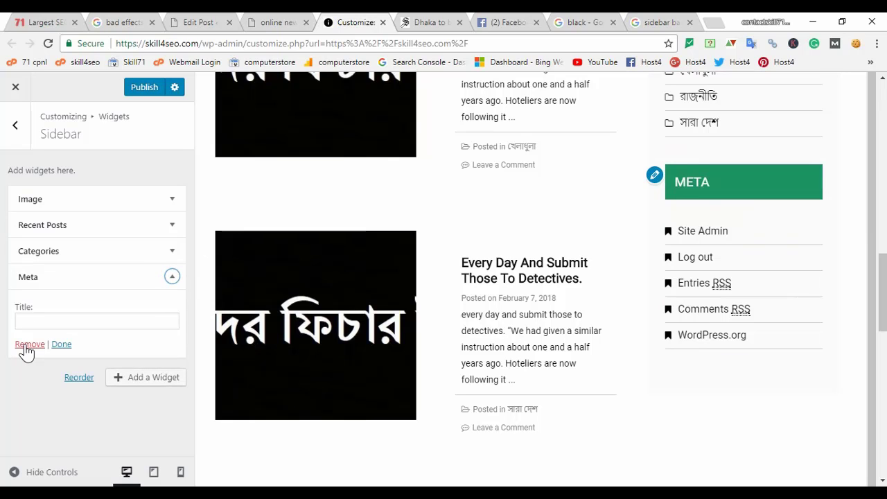
click(26, 346)
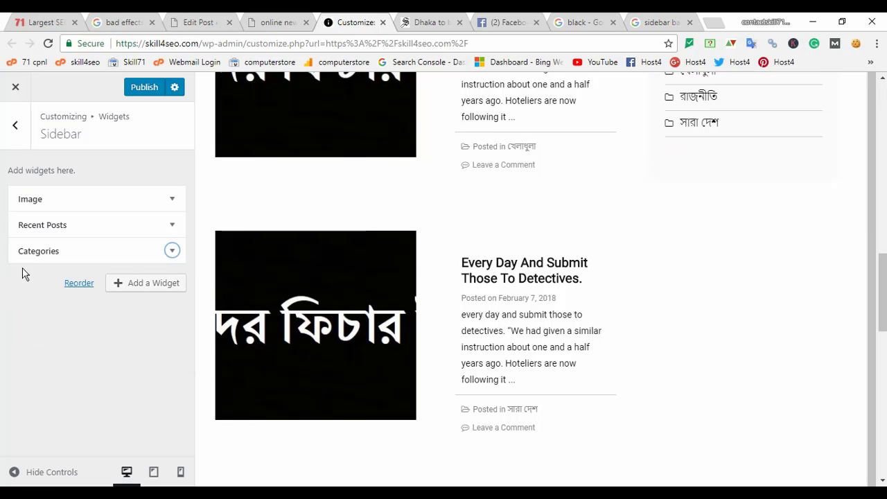
scroll(770, 327, up, 8)
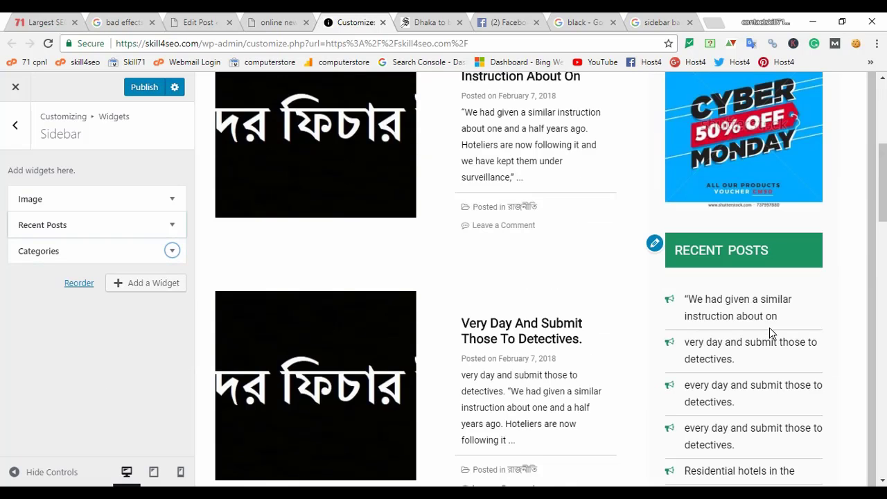
scroll(770, 340, down, 10)
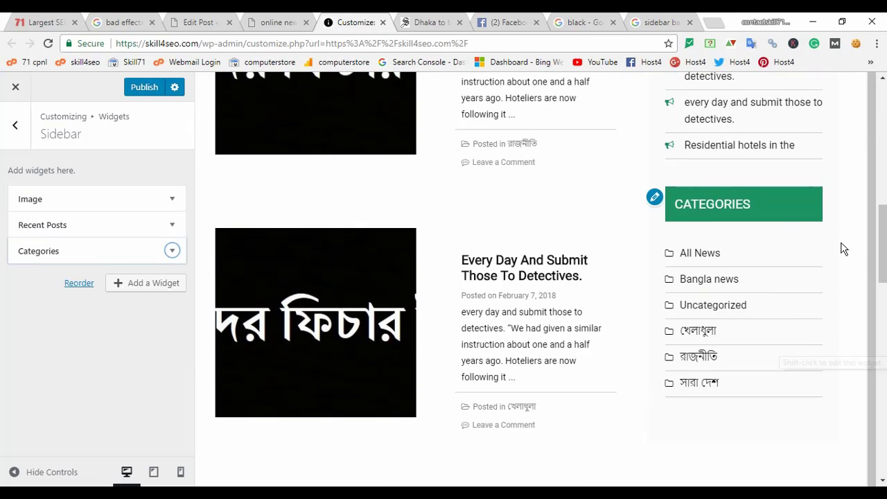
Add a second Image widget to the Sidebar, below the Categories widget.
click(151, 284)
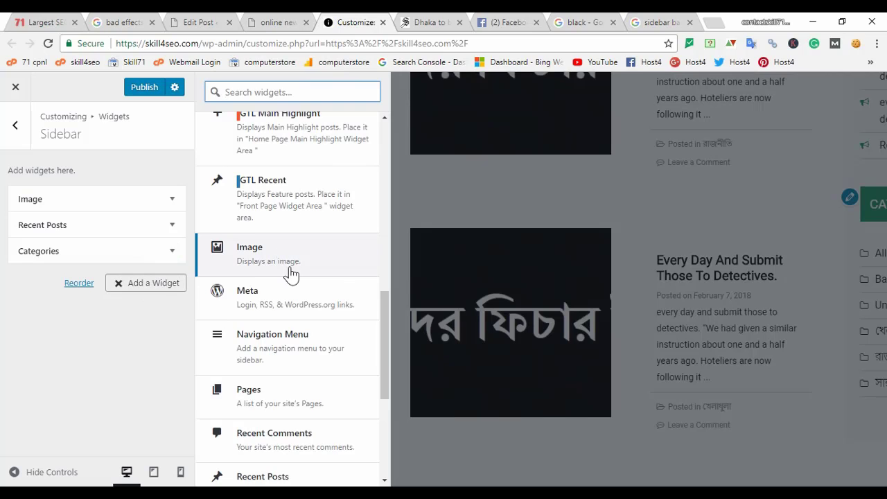
scroll(291, 274, down, 4)
scroll(287, 274, up, 2)
scroll(293, 271, up, 1)
click(277, 191)
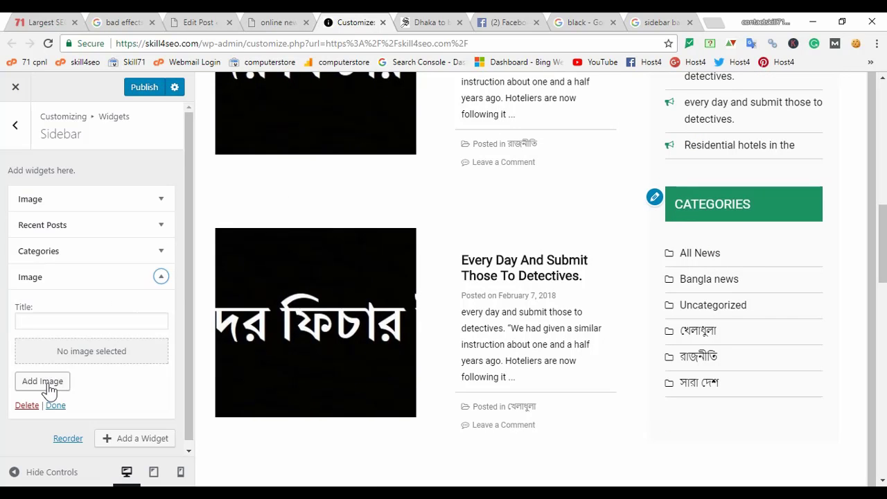
Insert the Cyber Monday advertisement image ajhjfsa.jpg from the media library into the Sidebar's second Image widget.
click(46, 382)
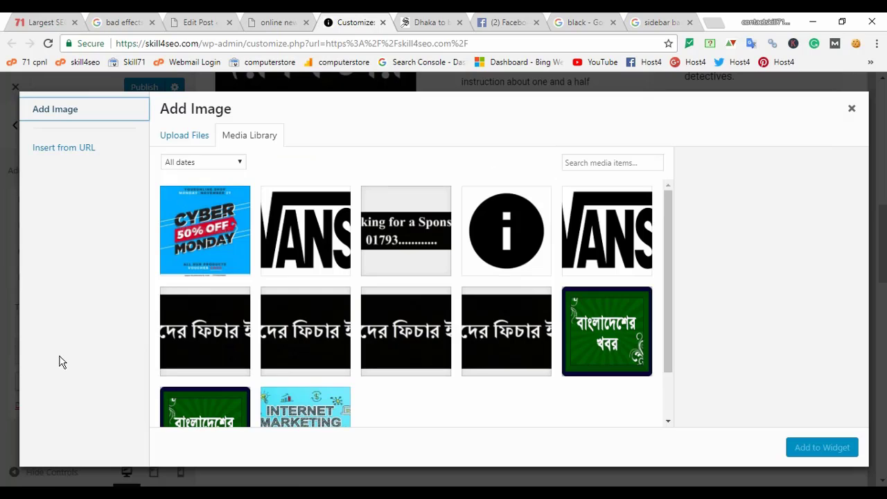
click(181, 224)
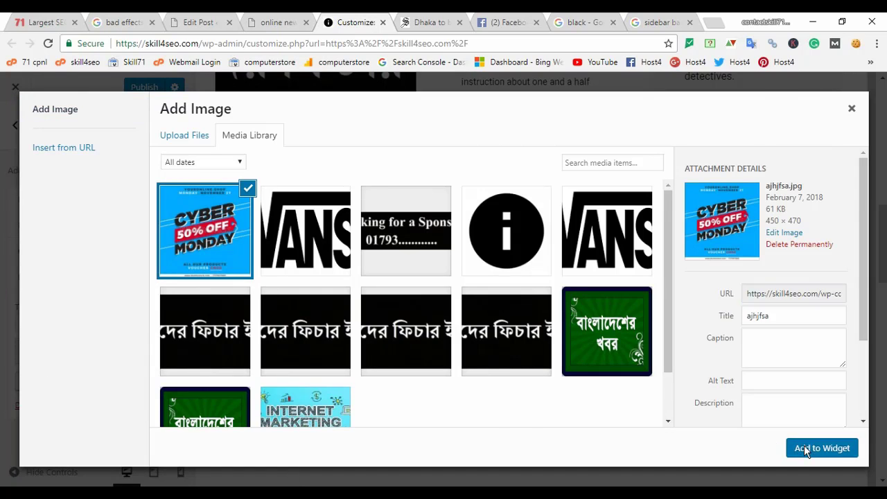
click(804, 446)
scroll(214, 333, down, 5)
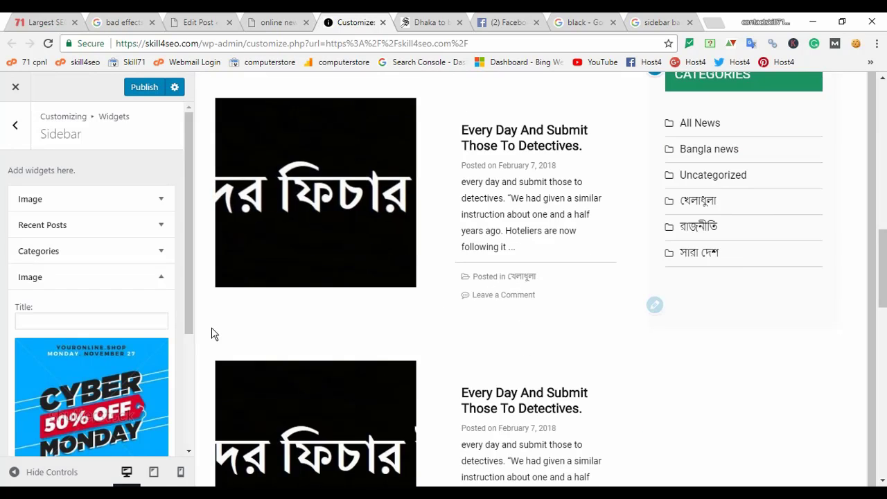
scroll(89, 363, down, 4)
click(60, 376)
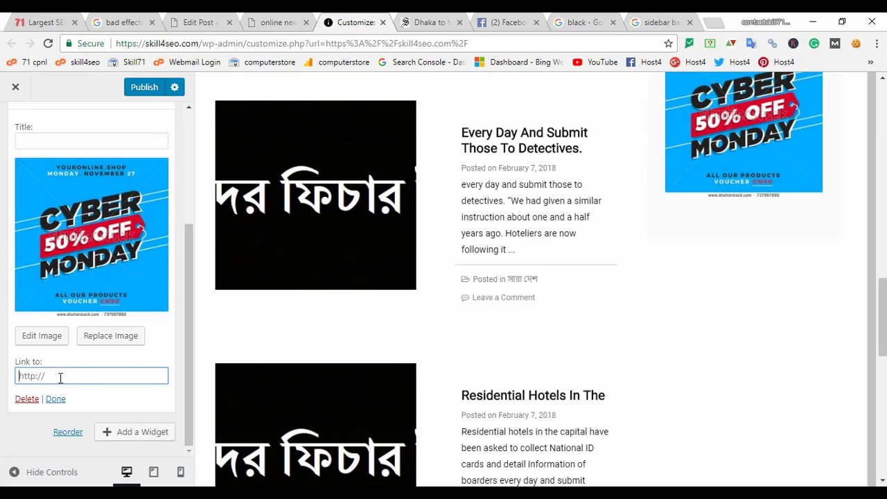
text(ht)
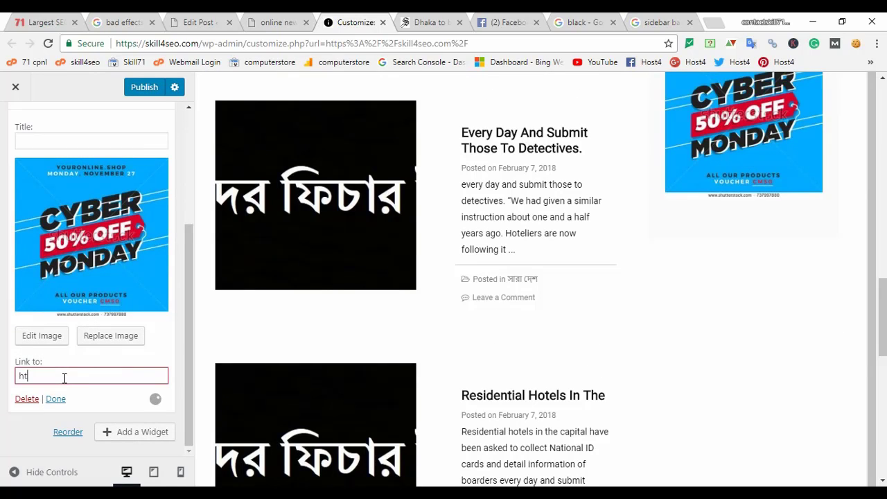
text(tp://youtube.comn)
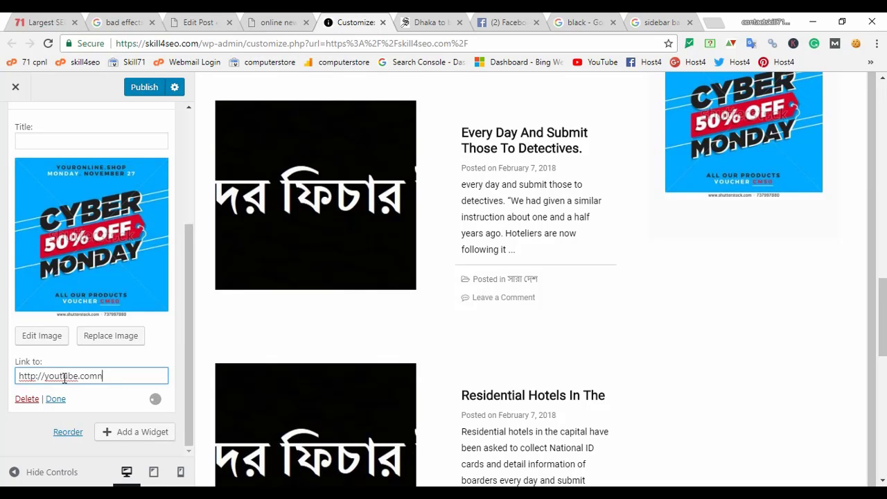
click(121, 437)
click(56, 398)
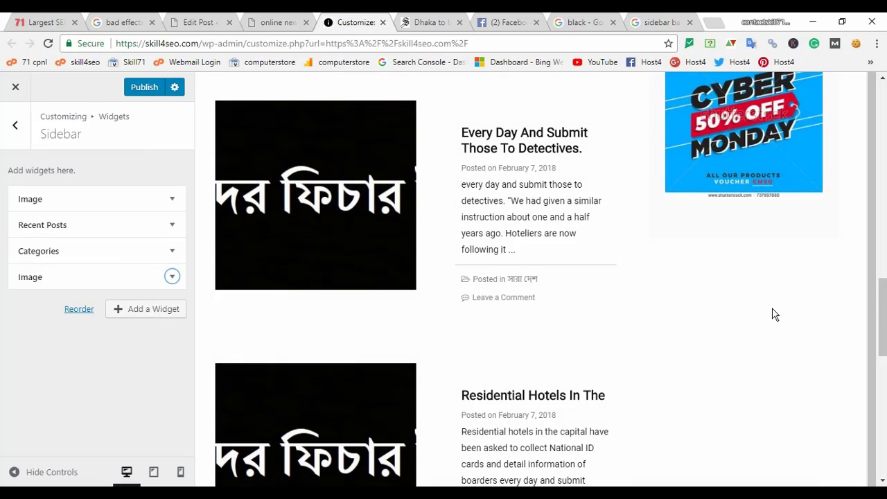
Check the order and appearance of all Sidebar widgets in the site preview, from the header down to the second advertisement.
scroll(770, 325, up, 10)
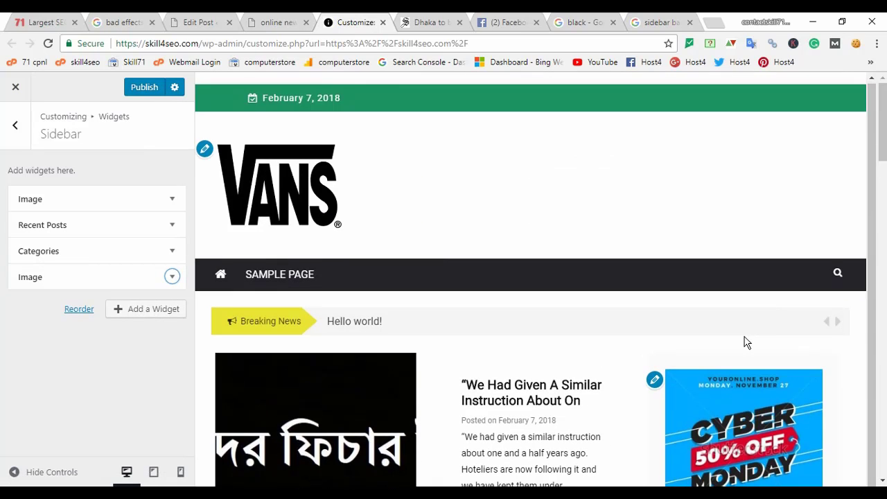
scroll(747, 342, down, 2)
scroll(735, 314, down, 3)
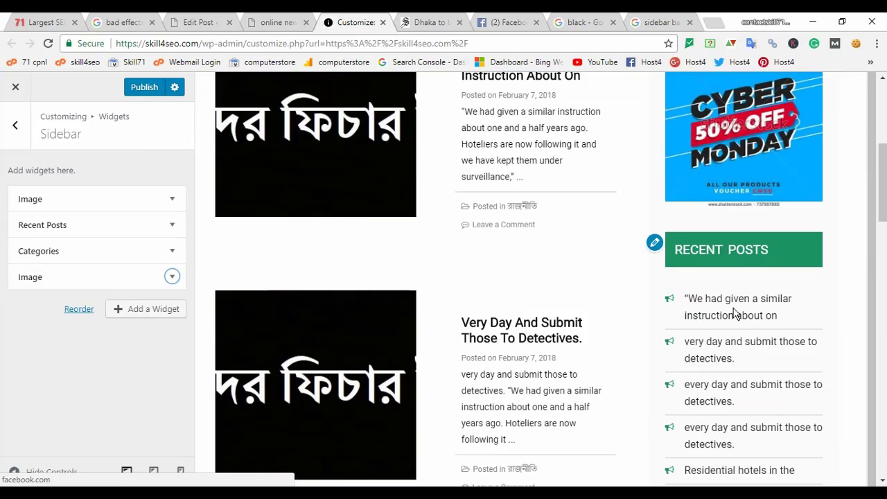
scroll(736, 314, down, 8)
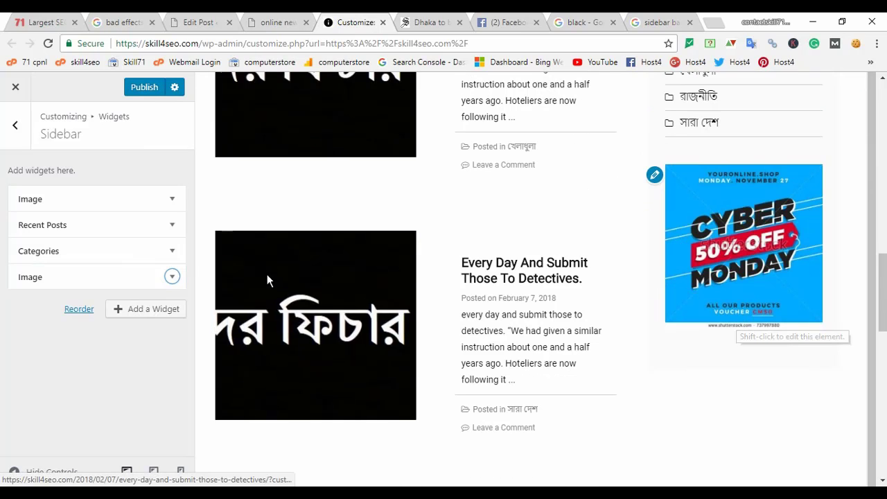
Examine the widgets available for the Sidebar, including the GTL advertisement and feature widgets, without adding any.
click(162, 317)
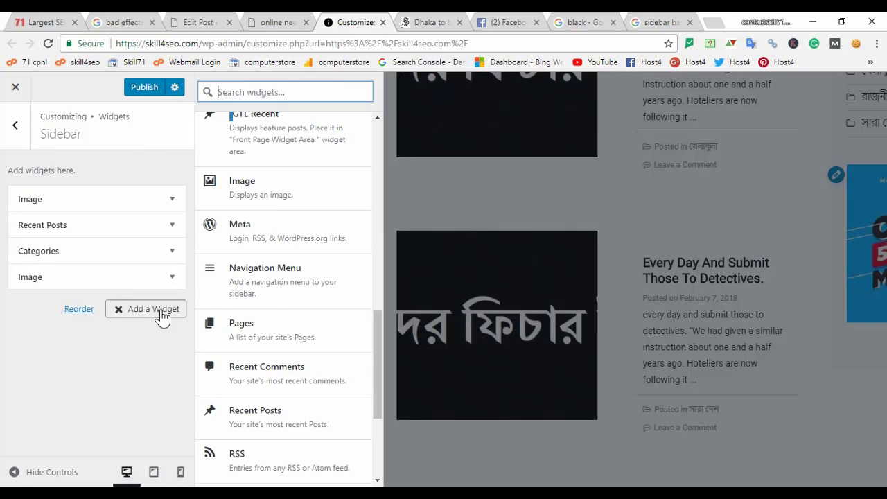
scroll(275, 321, down, 3)
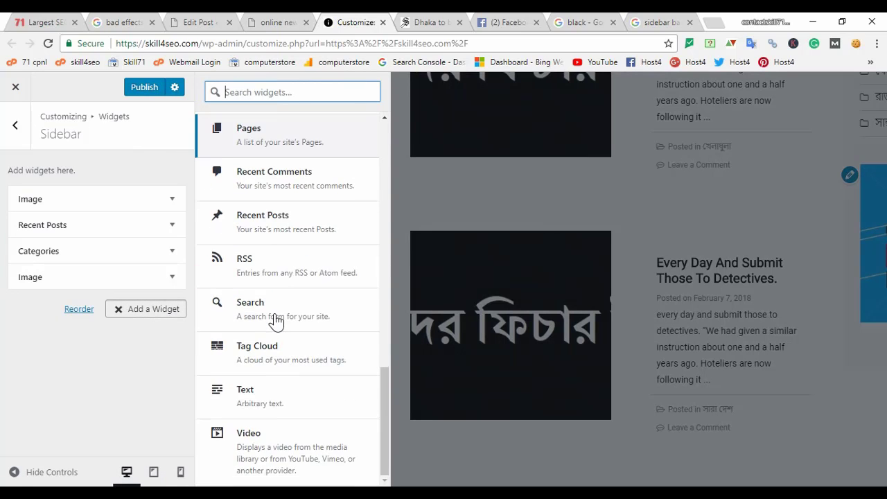
scroll(277, 322, up, 10)
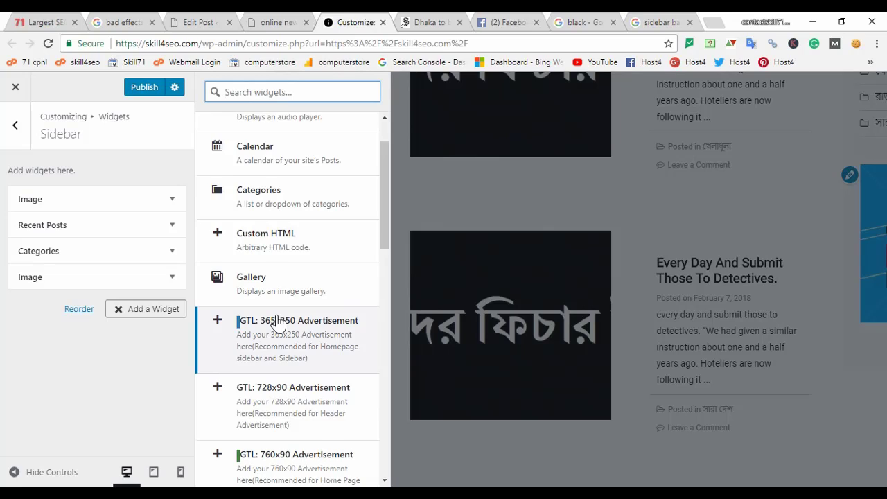
scroll(278, 323, down, 3)
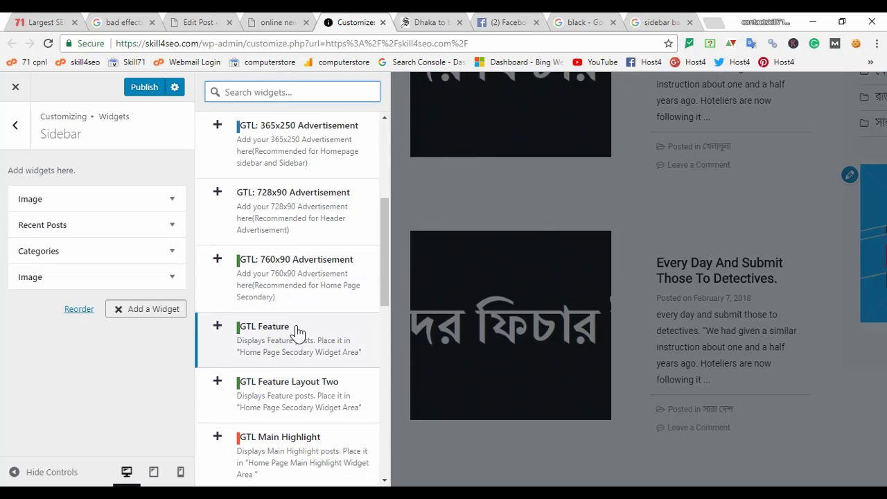
scroll(297, 331, up, 1)
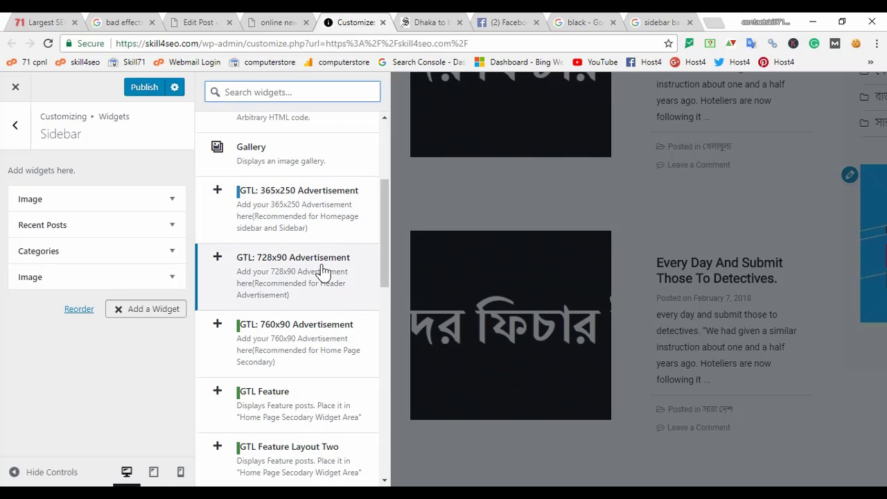
scroll(326, 270, down, 4)
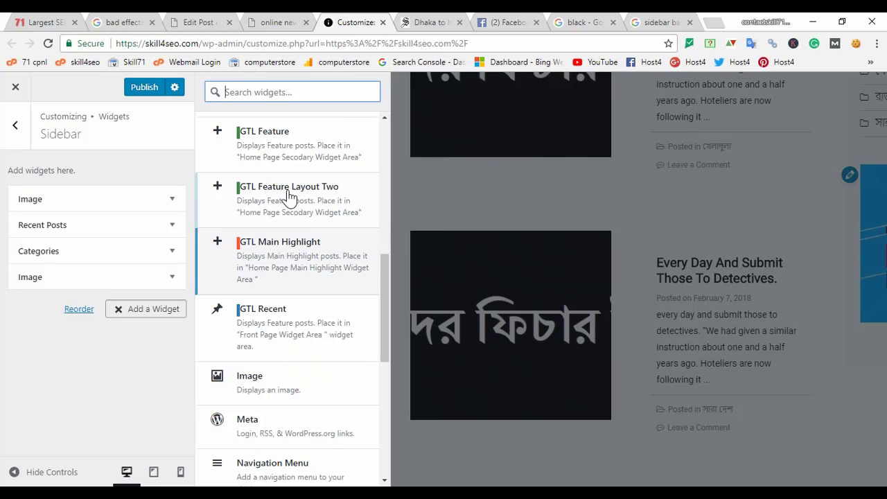
scroll(311, 289, down, 4)
scroll(314, 289, down, 3)
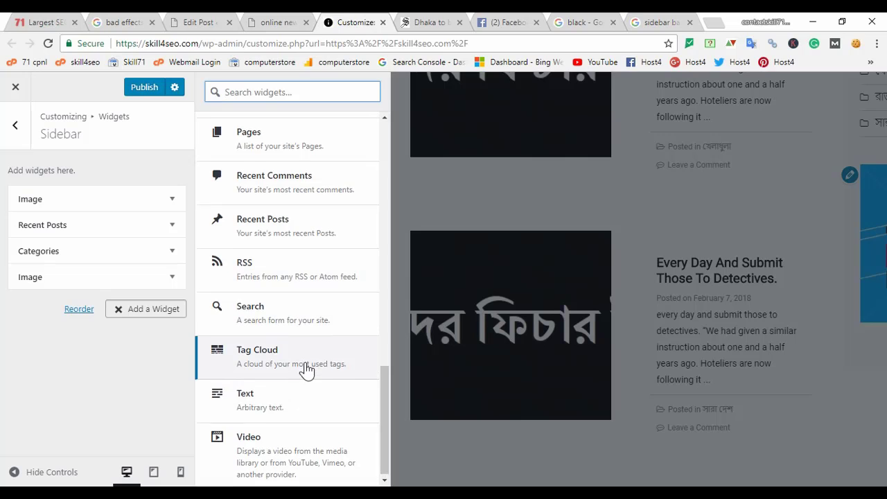
scroll(307, 370, up, 10)
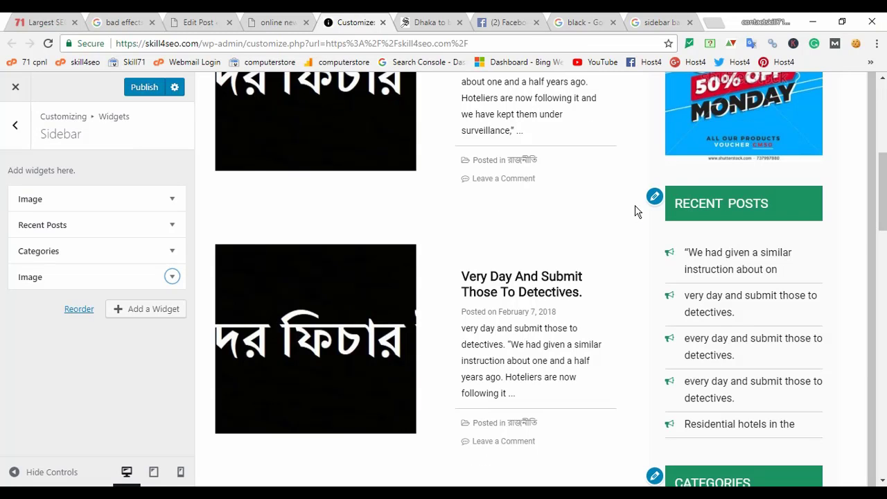
Add an Image widget to the Header Advertisement Widget Area.
click(9, 129)
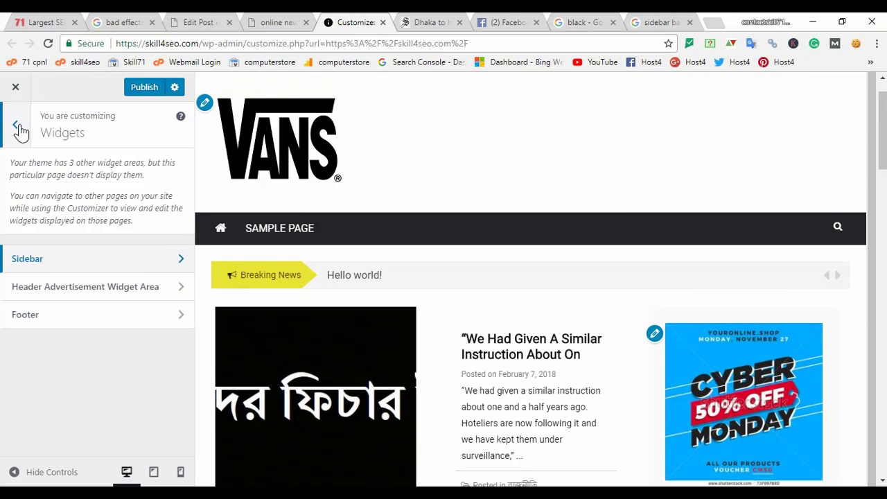
click(147, 287)
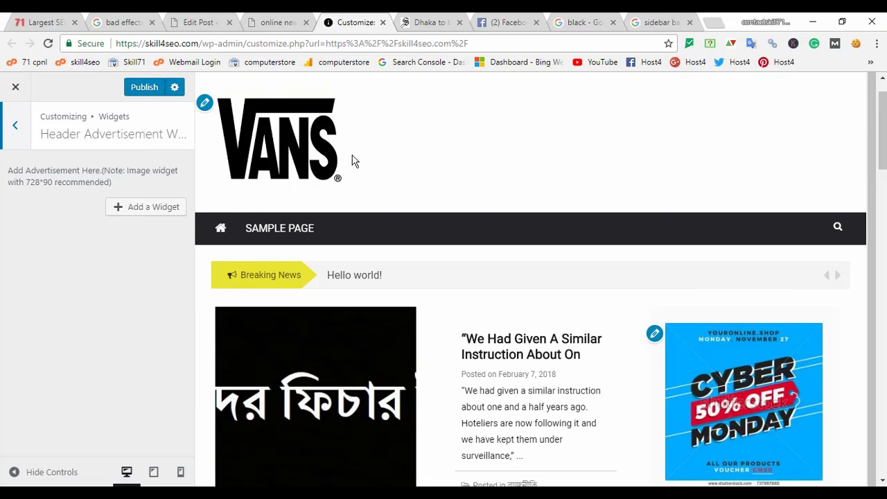
click(148, 210)
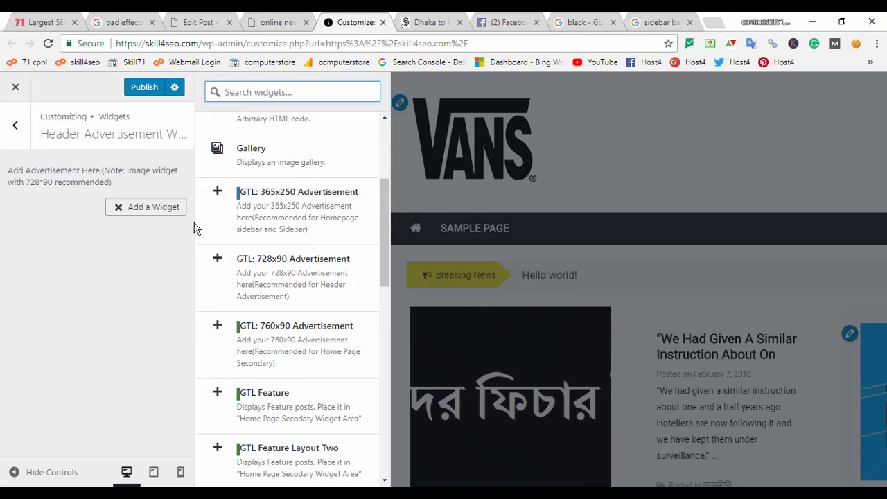
scroll(368, 269, down, 4)
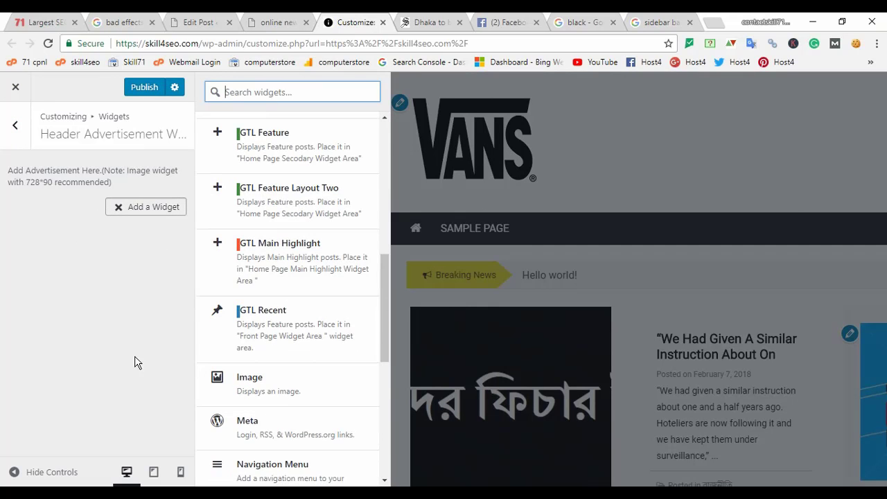
click(278, 392)
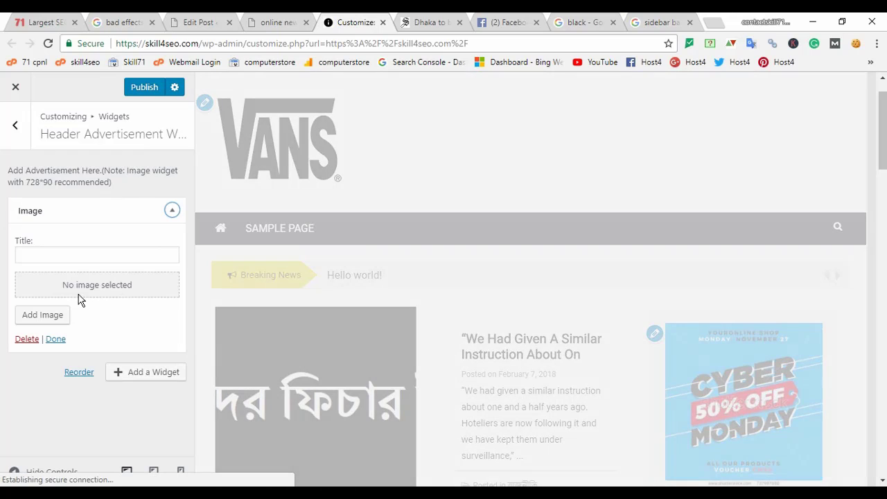
Insert the black sponsor banner Black-1-1.jpg from the media library into the header's Image widget.
click(48, 315)
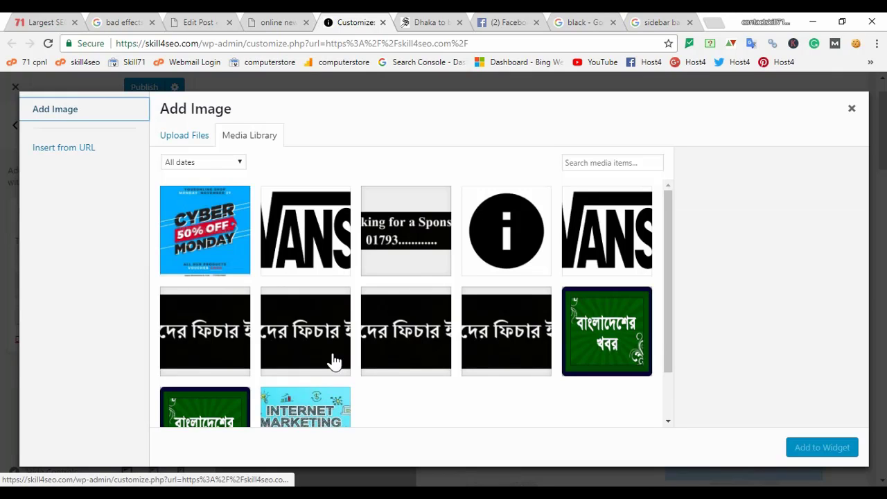
click(413, 251)
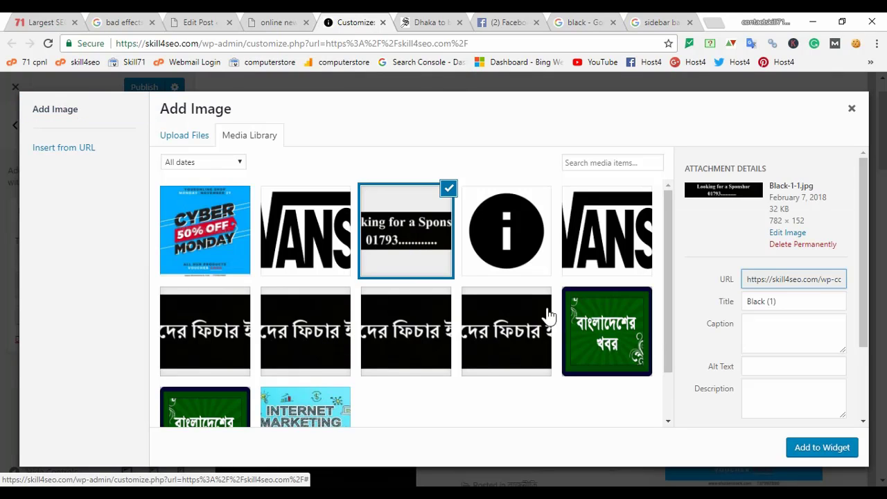
click(841, 454)
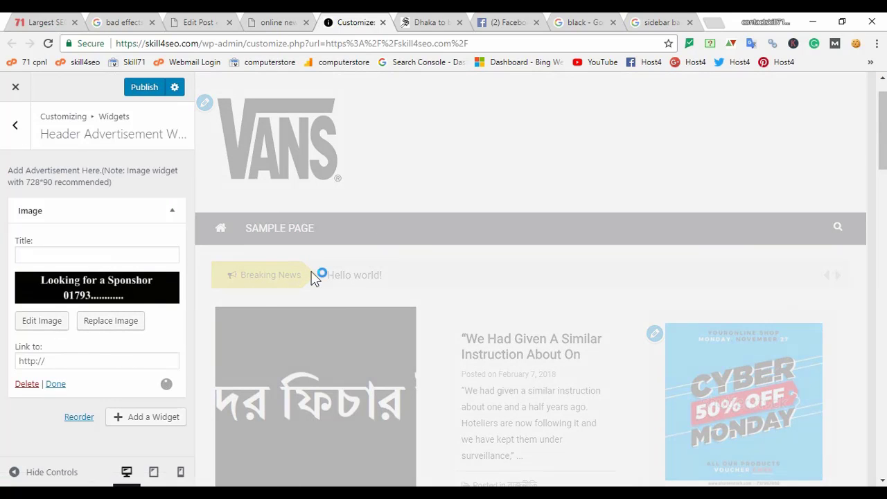
click(71, 362)
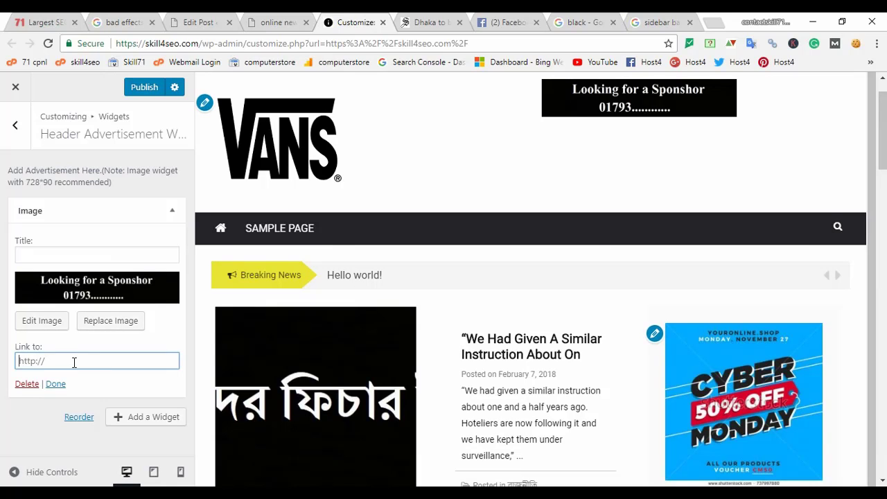
Set the header banner image's display size to Full Size – 782 × 152 and update the widget.
click(61, 323)
click(275, 251)
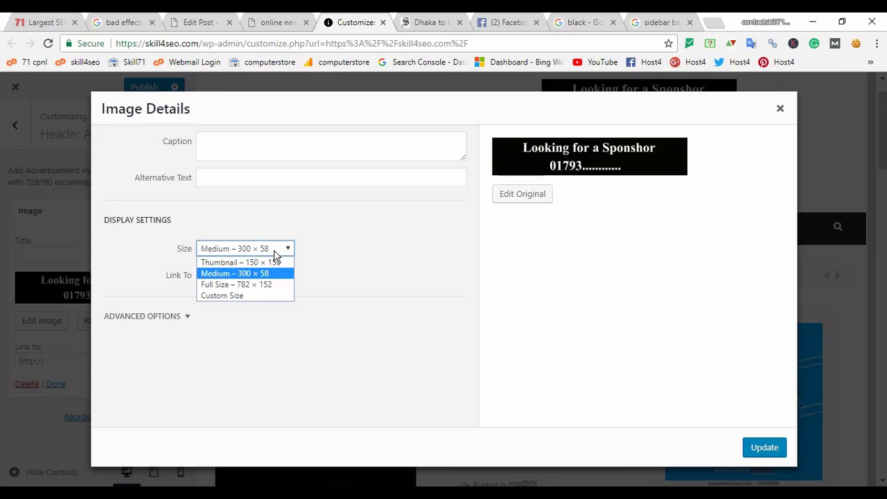
click(270, 284)
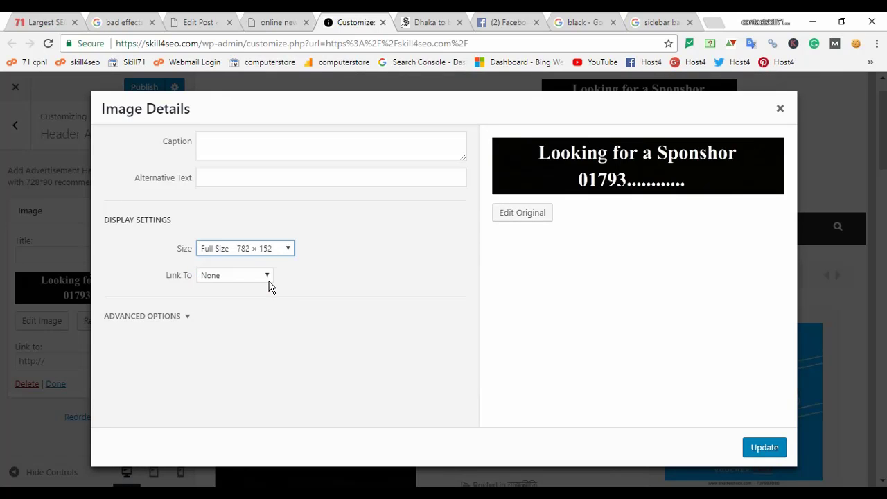
click(782, 455)
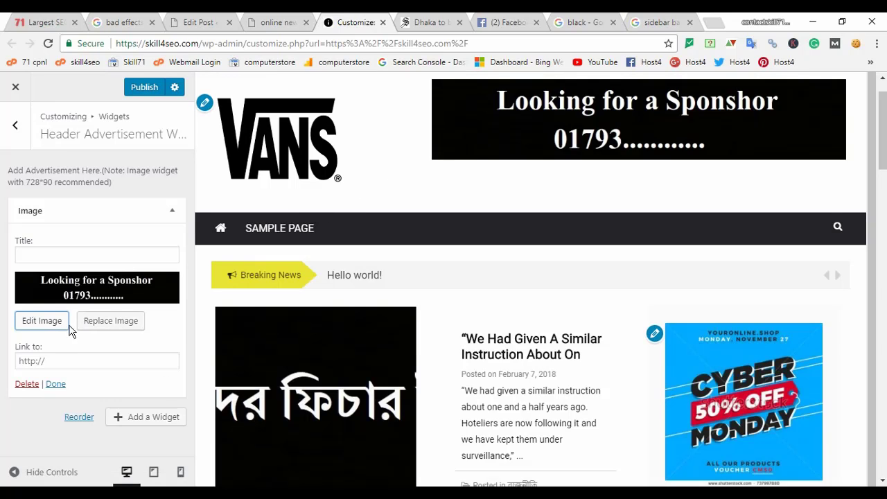
Switch from the header image's details to the Pictures folder and open the banner file Black (1).jpg in Paint.
click(42, 323)
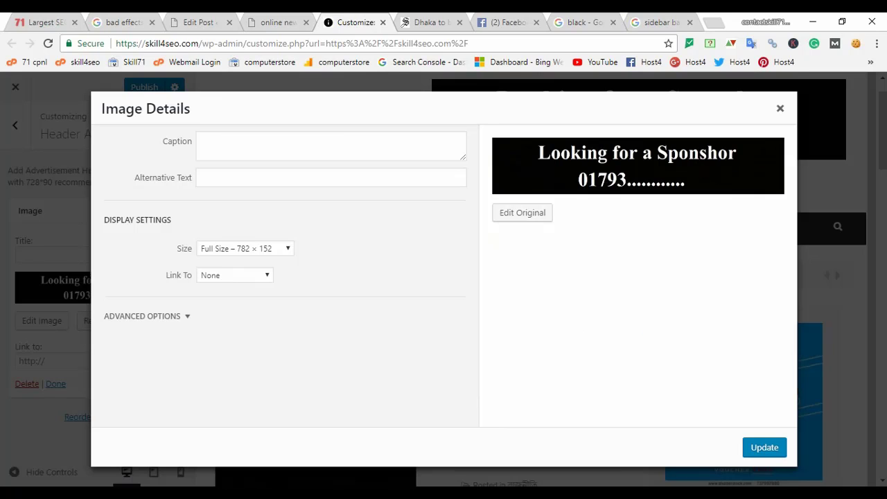
click(122, 461)
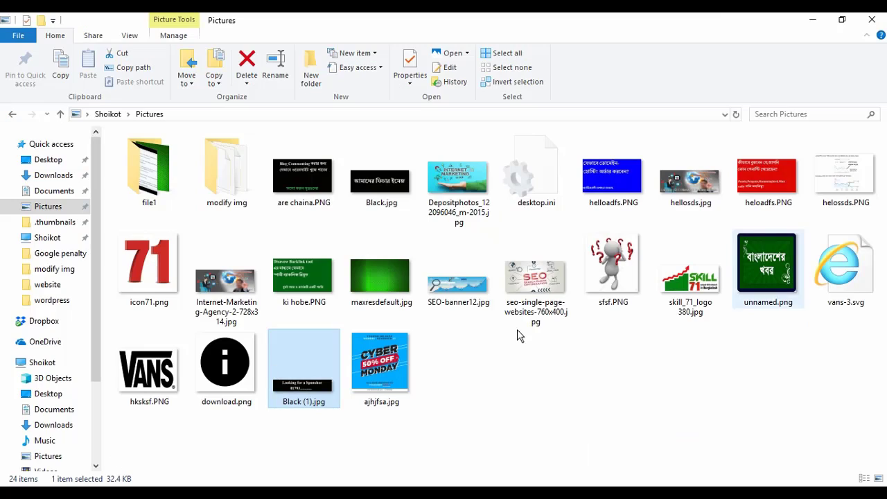
click(387, 190)
right_click(387, 190)
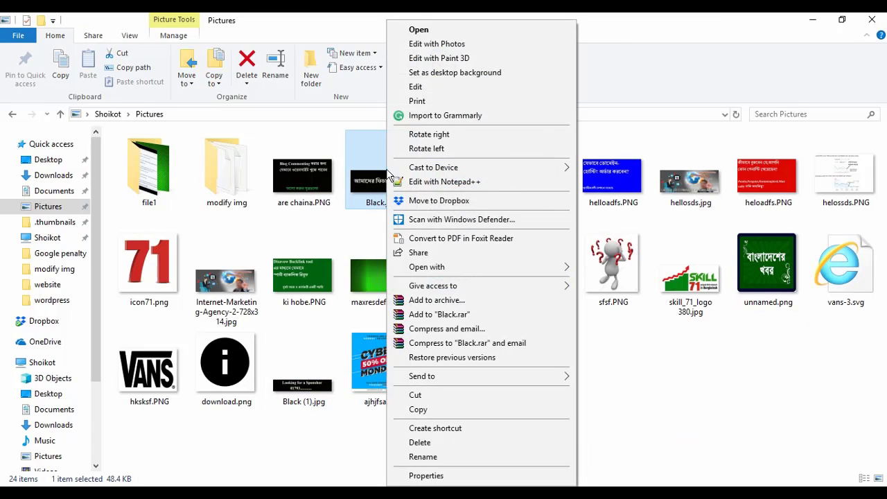
click(413, 79)
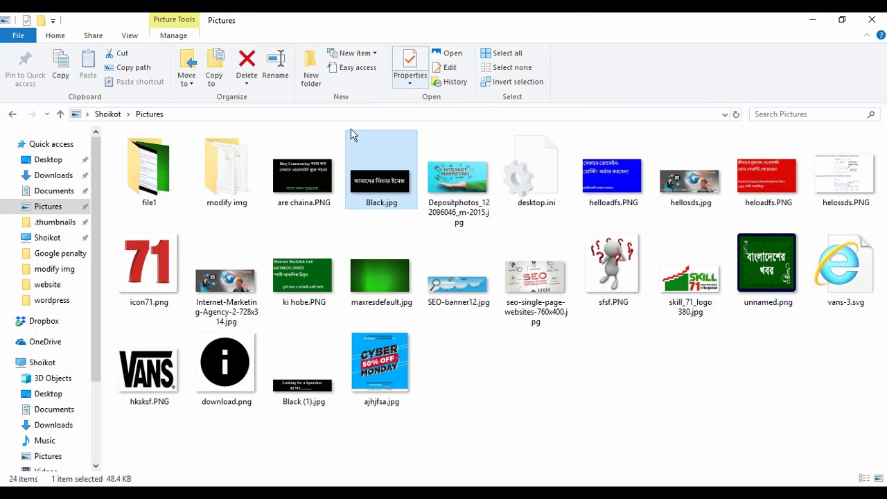
right_click(307, 396)
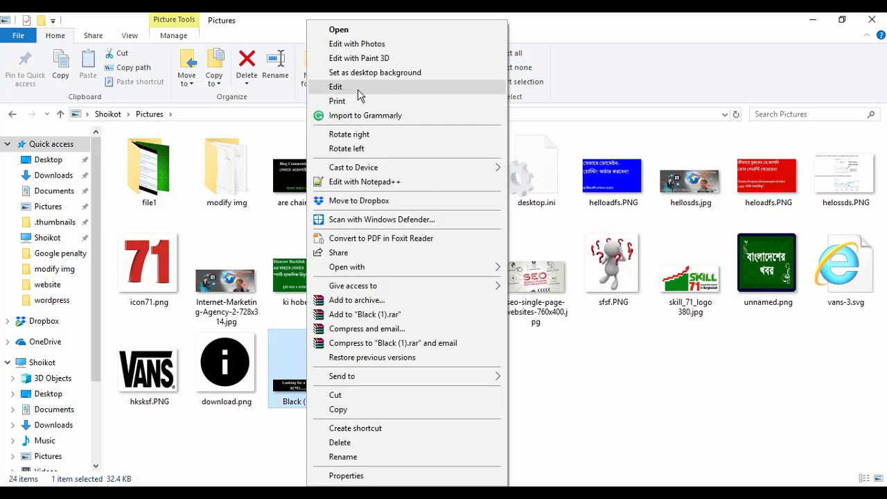
click(359, 86)
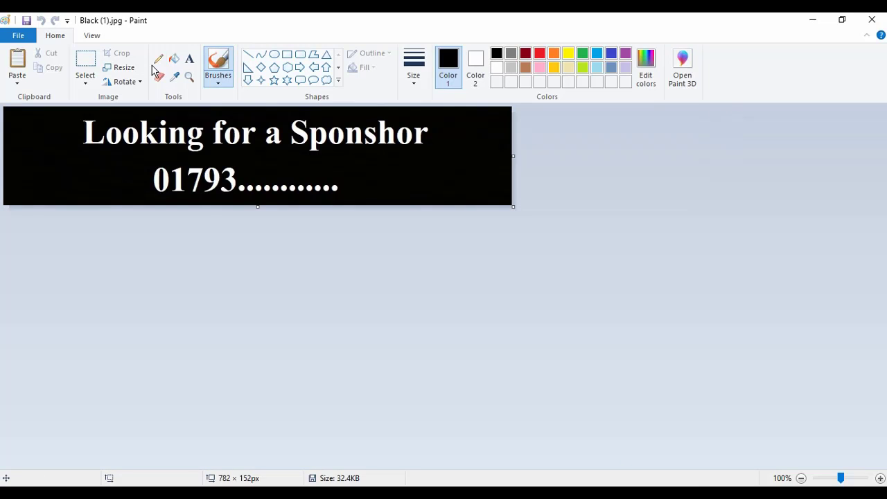
Check the banner's resize dimensions in pixels without changing them, switch back to Chrome and update the header image details.
click(125, 67)
click(143, 114)
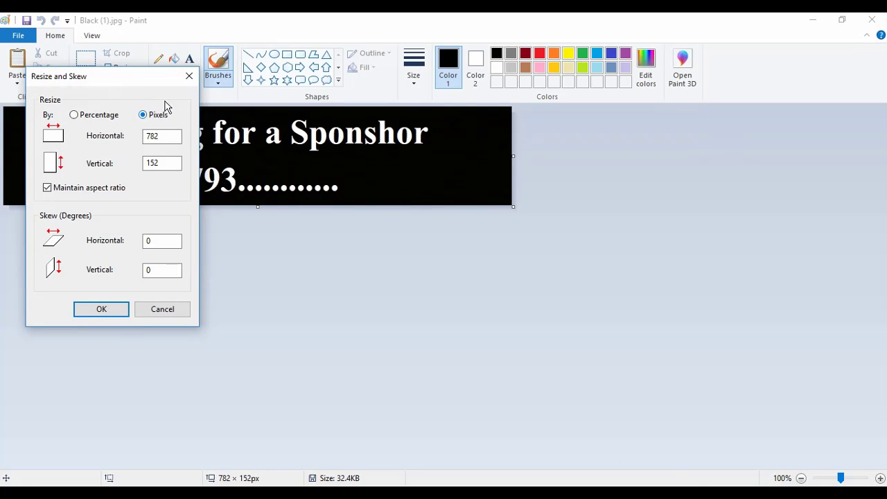
click(189, 77)
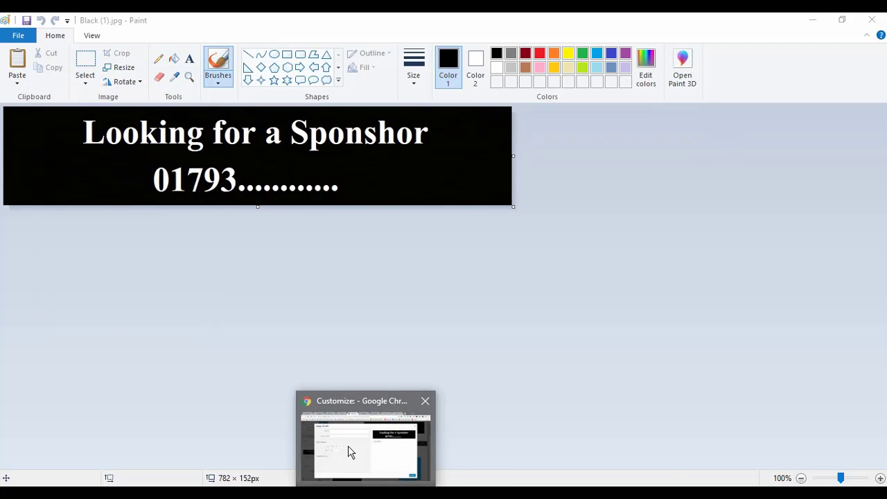
click(349, 451)
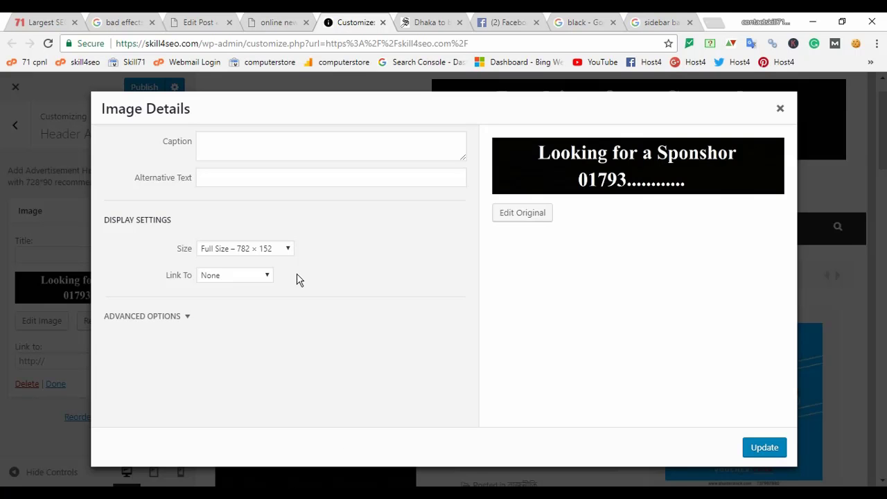
click(766, 450)
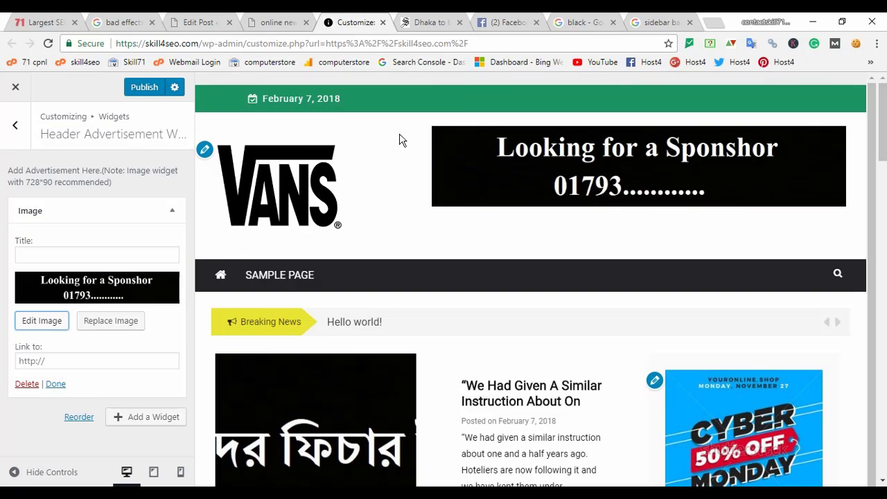
click(89, 360)
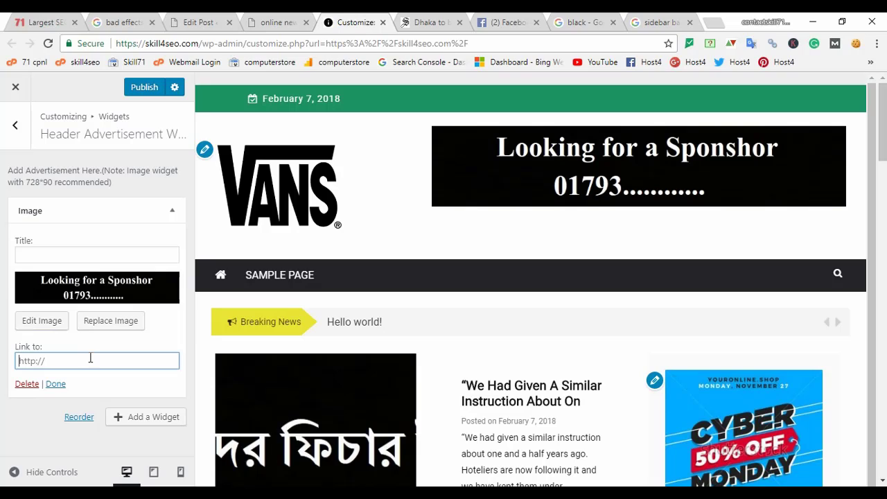
text(ht)
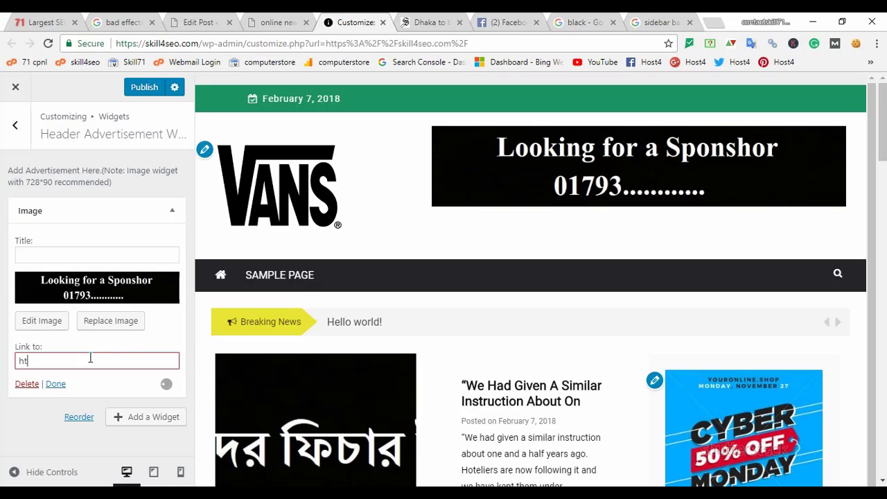
text(tp://youtub)
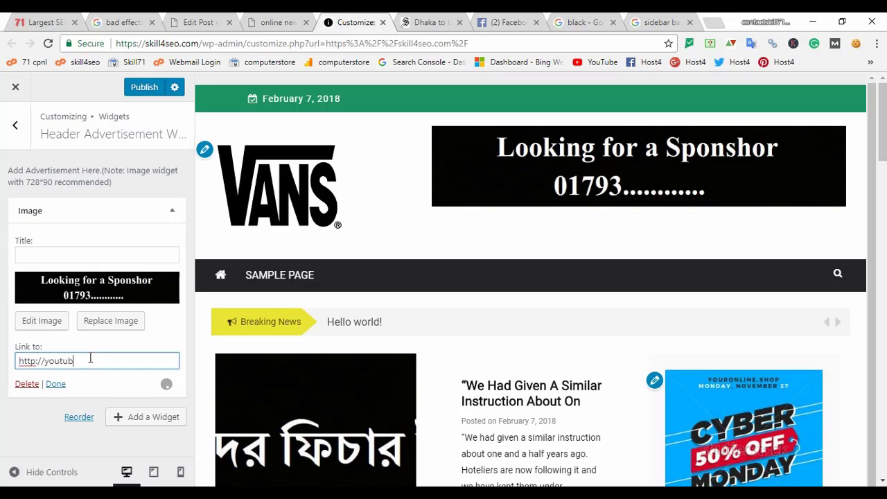
text(e.com)
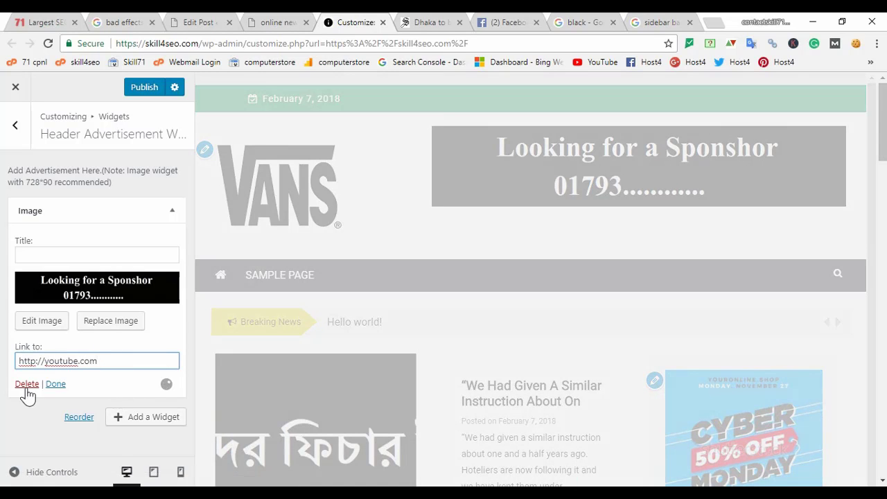
click(56, 385)
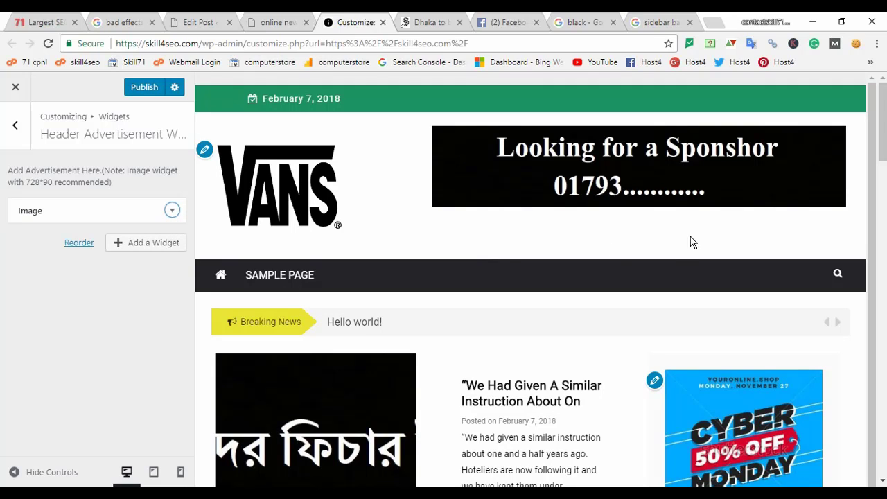
Add a Text widget to the Header Advertisement Widget Area.
click(152, 250)
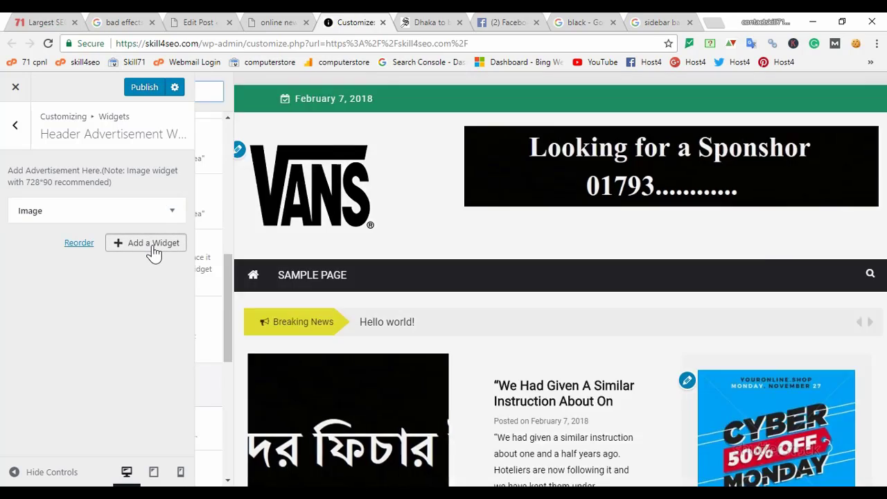
scroll(263, 271, down, 3)
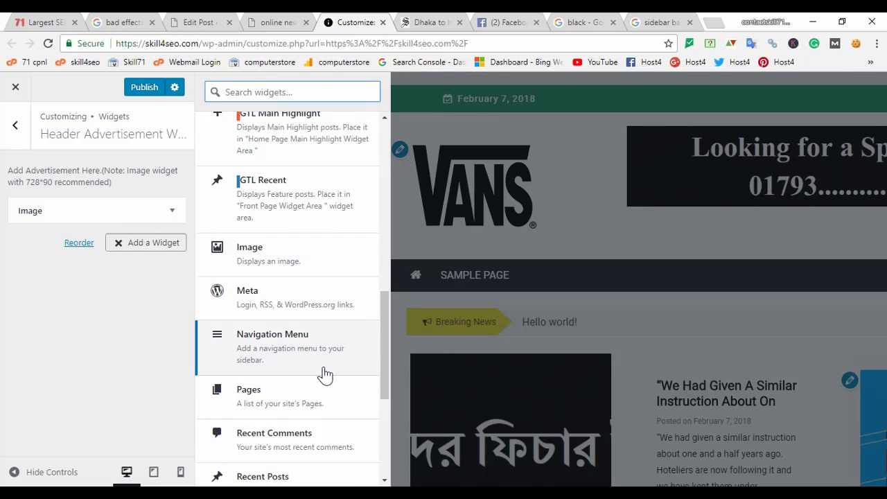
scroll(373, 396, down, 2)
scroll(373, 393, down, 1)
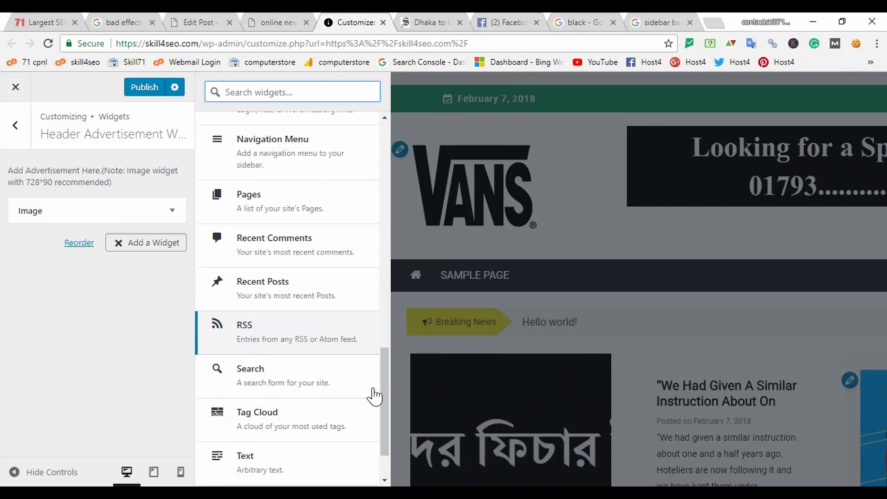
scroll(356, 401, down, 1)
click(274, 412)
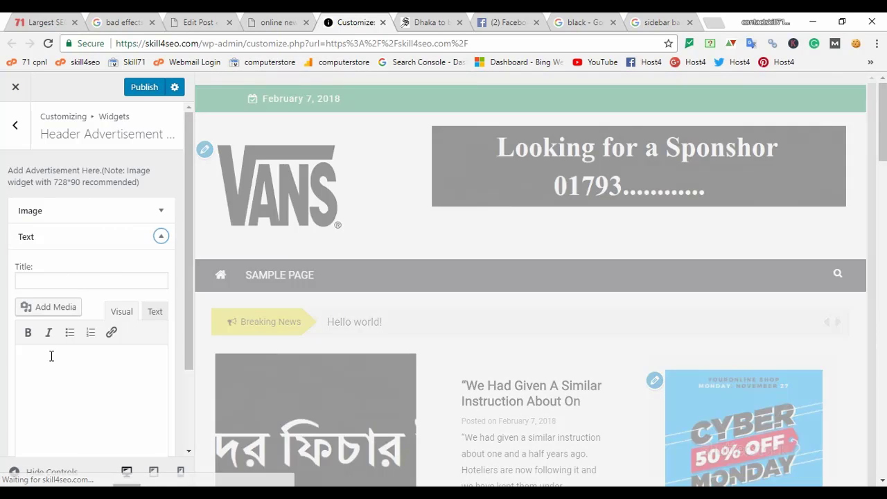
Write the Bengali notice beginning "আমাদের ওয়েবসাইটটি একটি অনলাইন নিউজপেপার সাইট" about recruiting district representatives in the Text widget and title it নোটিশ.
click(51, 356)
text(a)
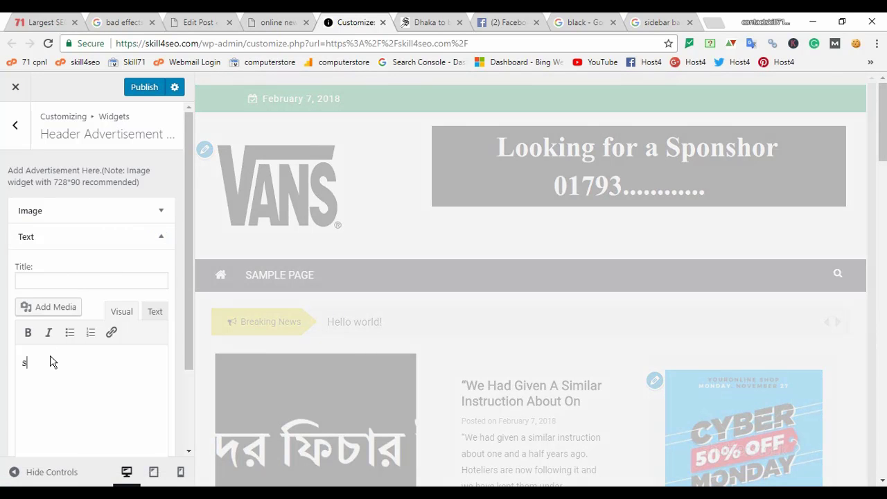
text(mader o)
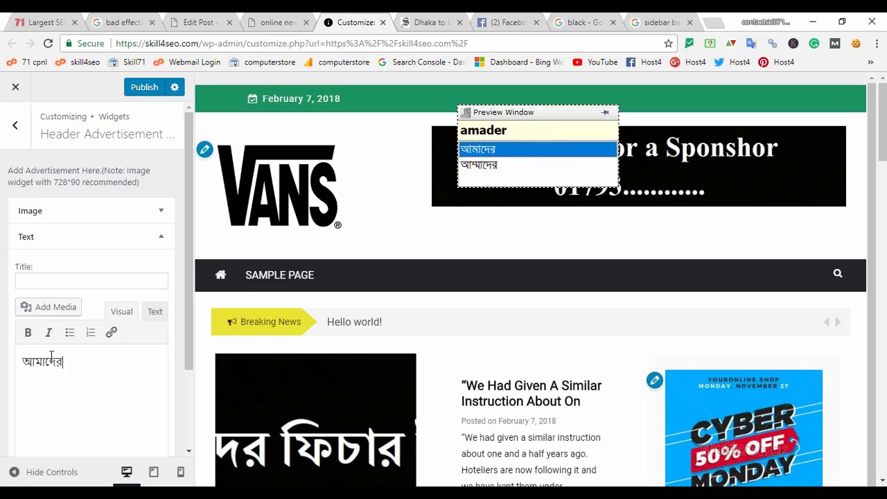
text(Ye)
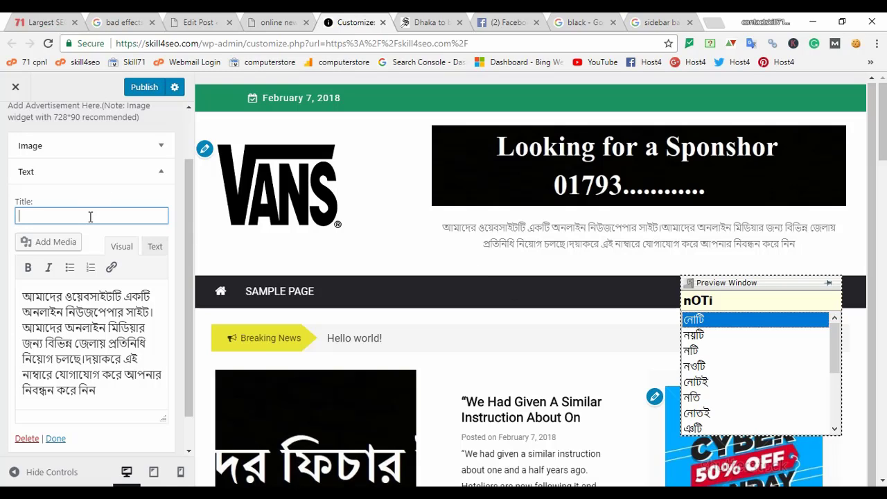
text(nOTish)
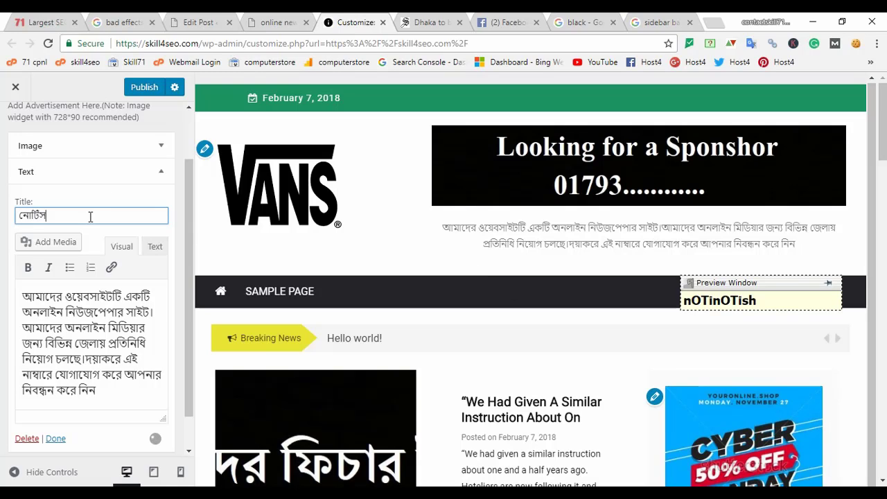
click(98, 354)
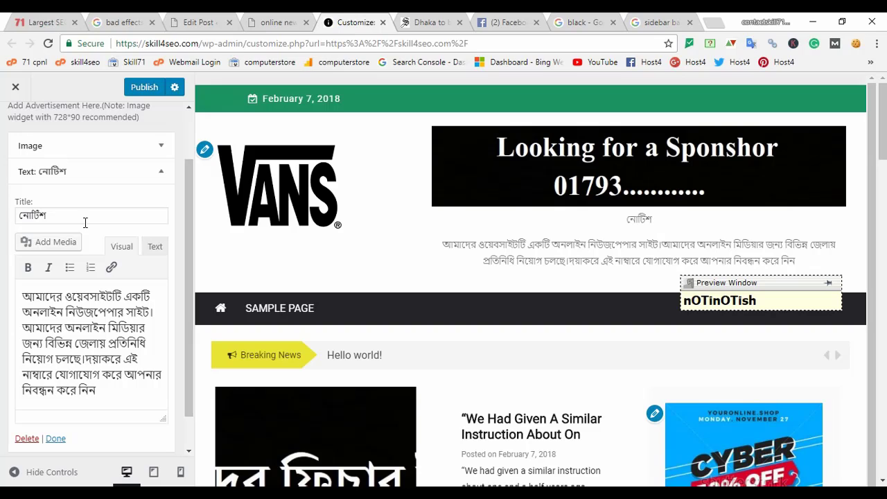
Clear the title of the header's Text widget and finish editing it.
drag(8, 219, 114, 214)
text(স)
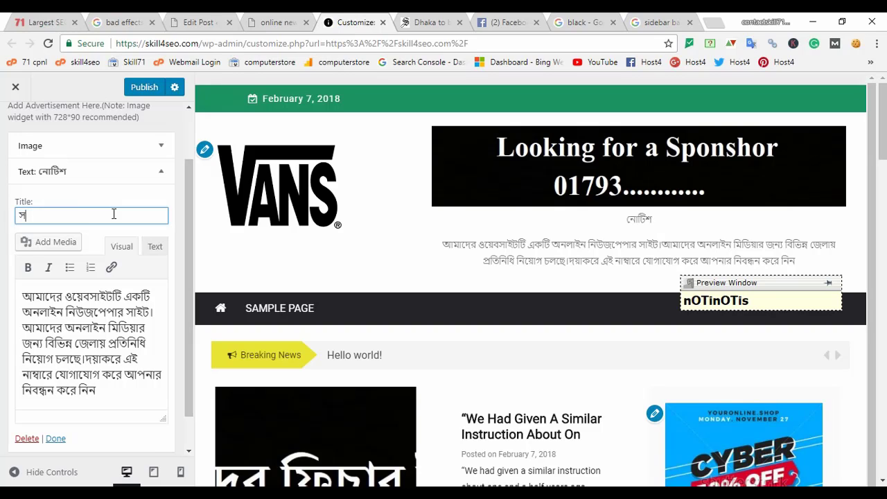
key(BackSpace)
scroll(90, 312, down, 1)
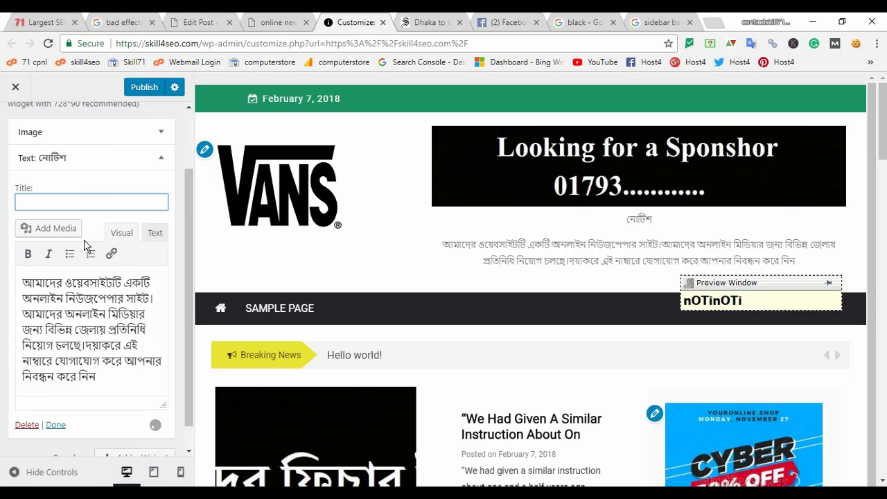
click(59, 400)
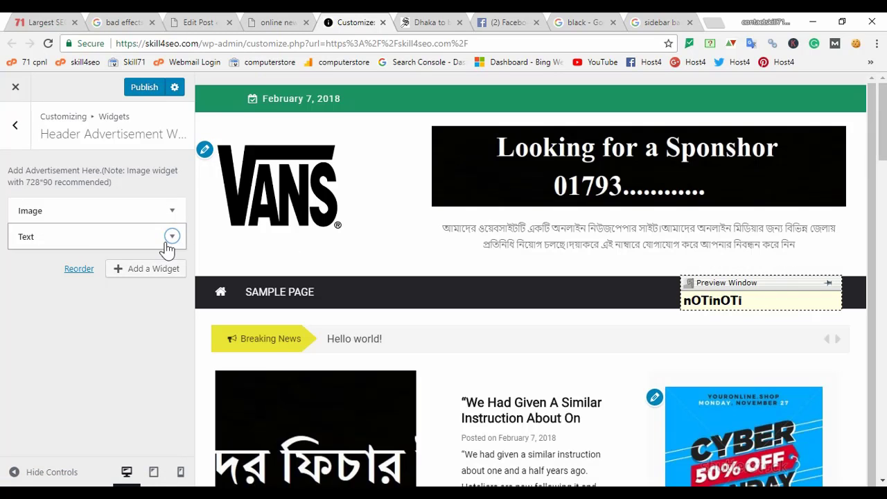
Link the first word আমাদের in the header's Text widget to facebook.com and finish editing the widget.
click(167, 244)
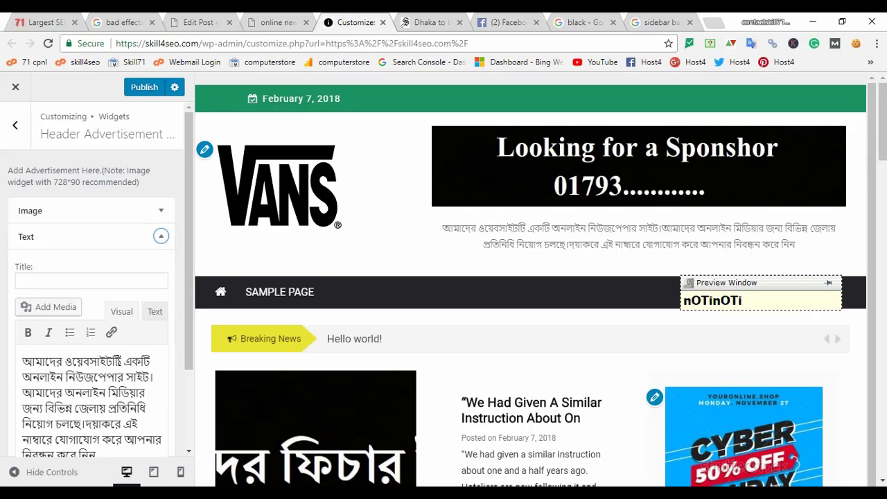
drag(67, 361, 23, 362)
click(111, 333)
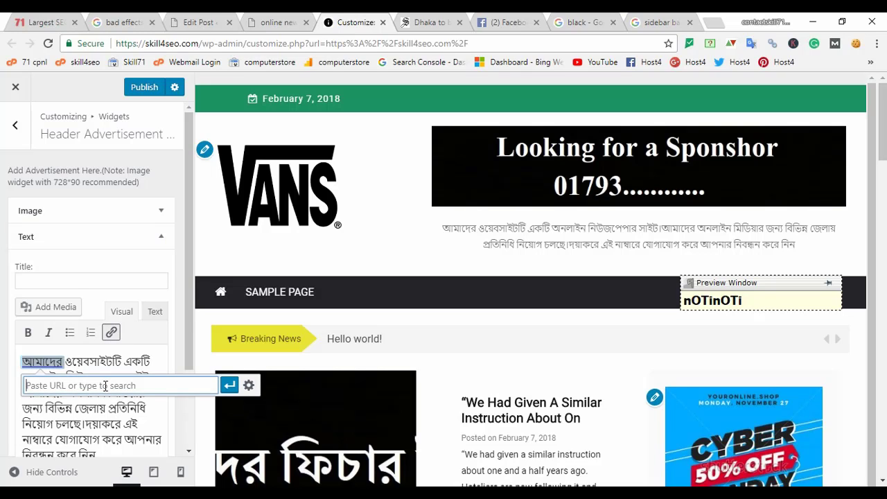
text(ফা)
key(BackSpace)
key(BackSpace)
key(F12)
text(face)
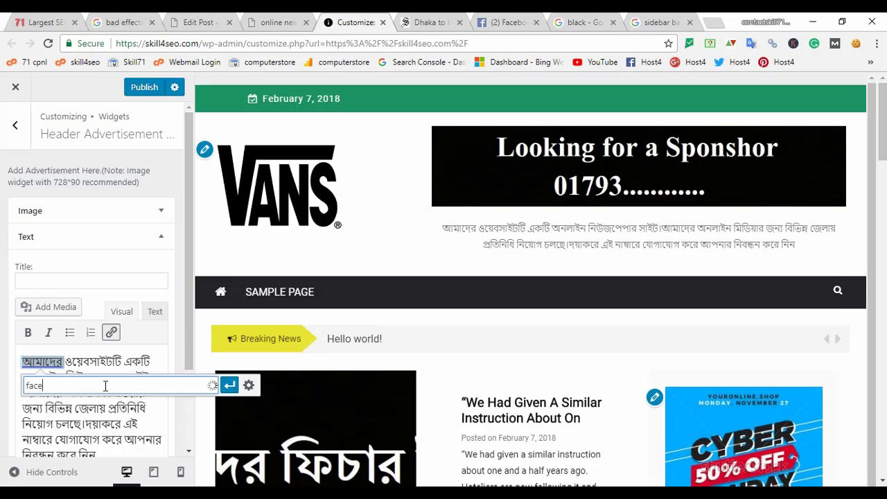
text(book.com)
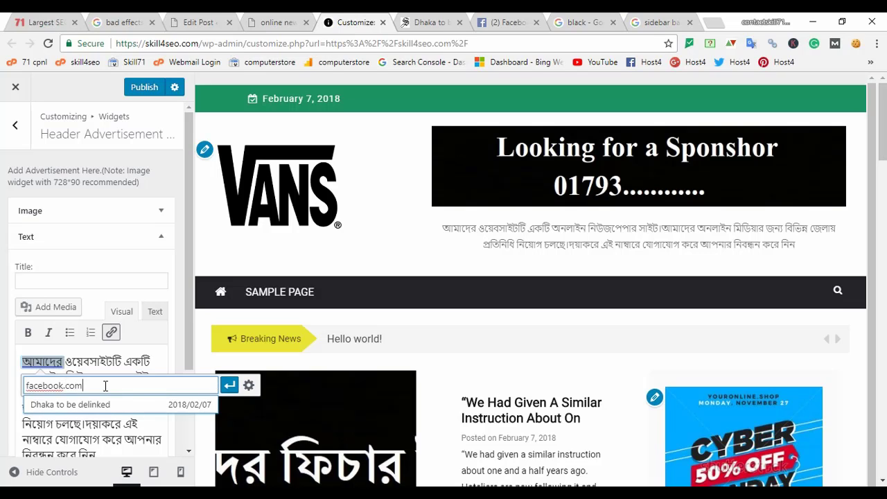
click(229, 386)
scroll(59, 386, down, 2)
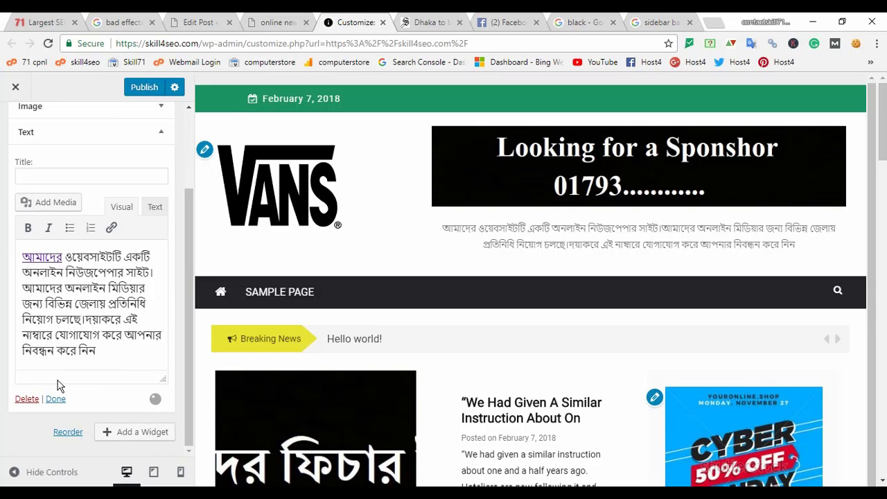
click(55, 400)
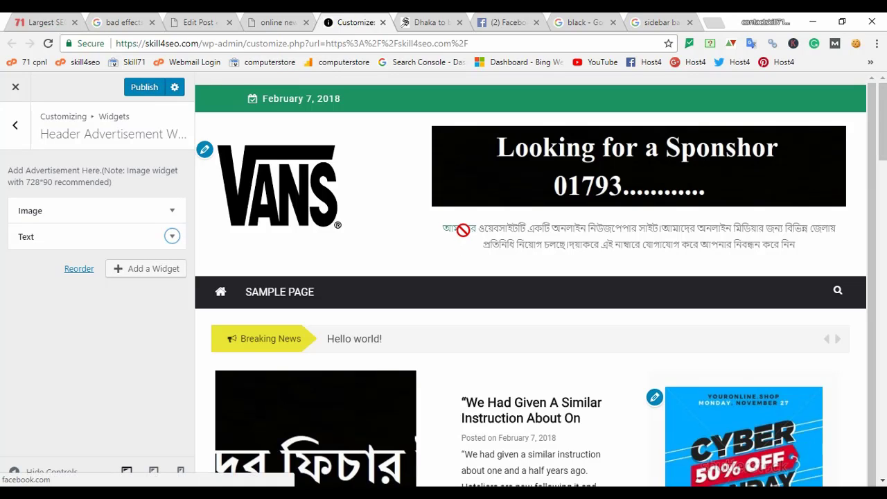
click(172, 237)
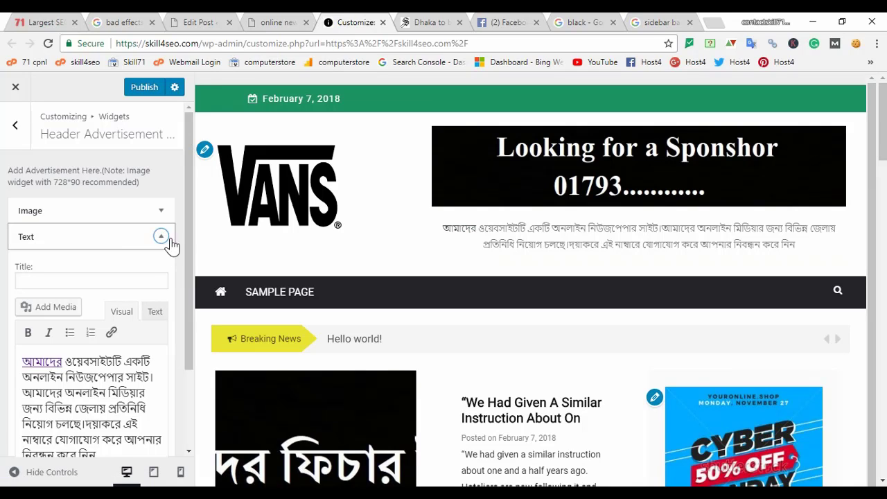
click(171, 239)
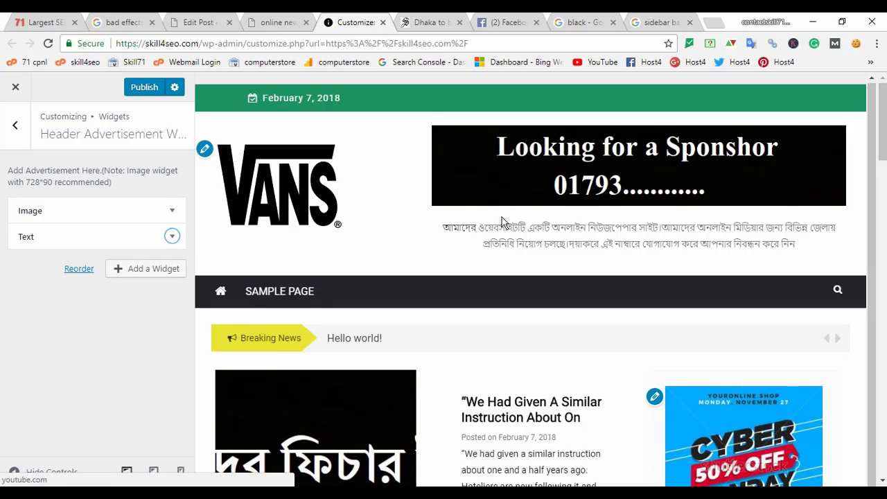
Leave the Header Advertisement Widget Area and open the Footer widget area.
scroll(504, 222, down, 2)
click(17, 132)
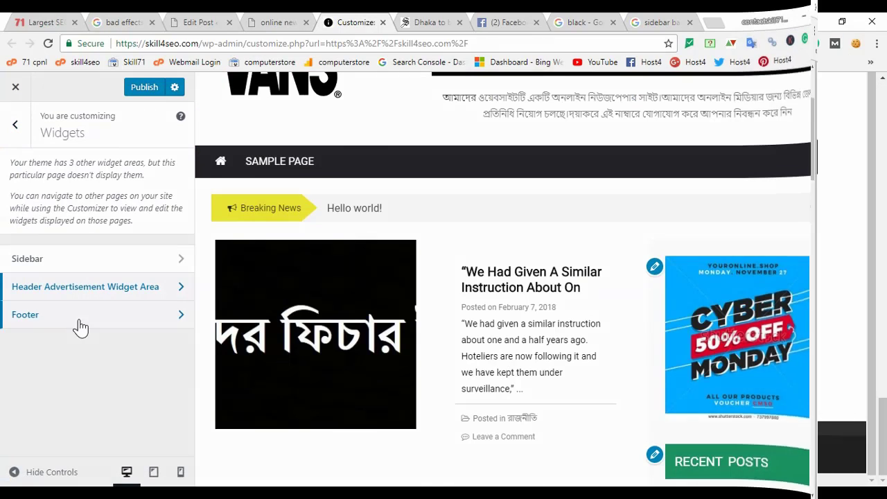
click(79, 327)
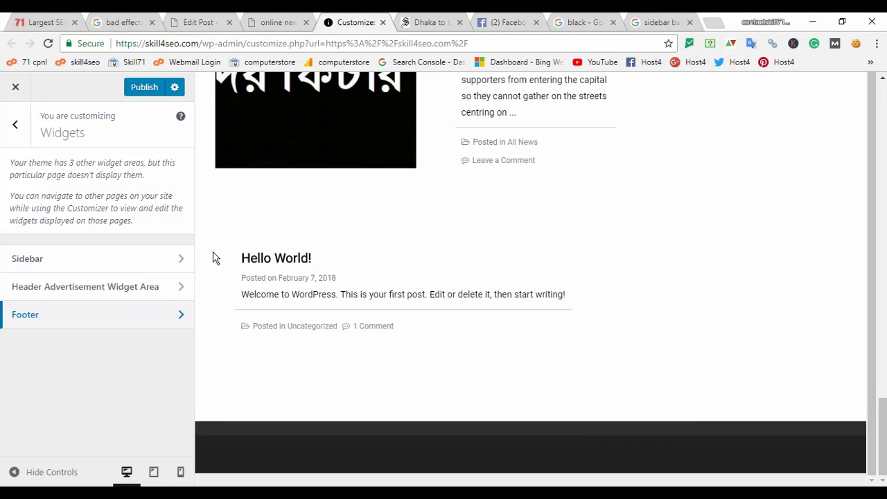
click(127, 313)
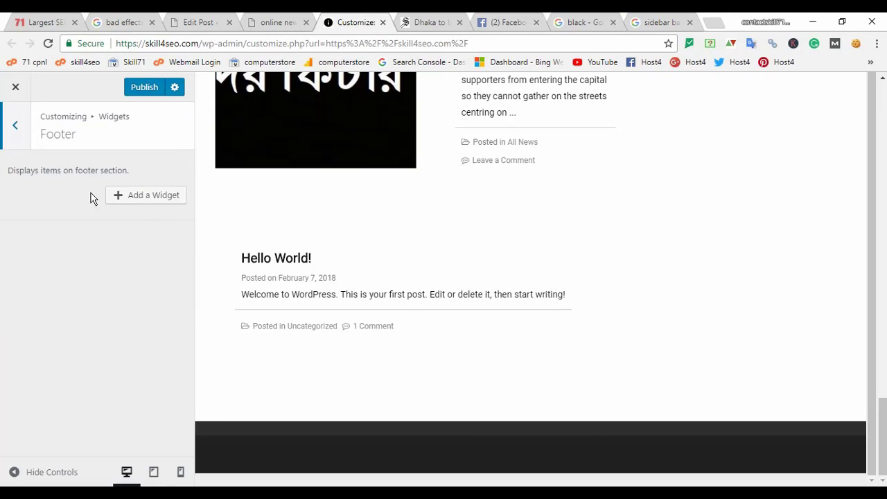
Try a Pages widget in the Footer widget area and delete it again.
click(135, 201)
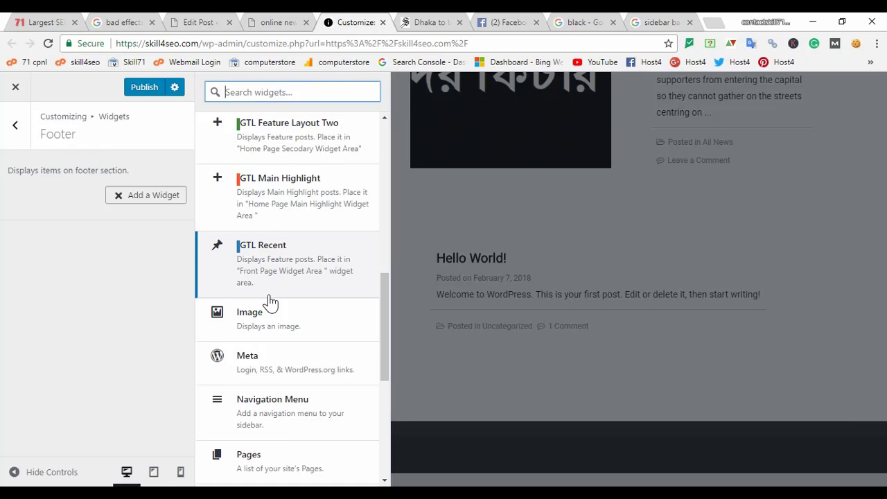
scroll(269, 303, down, 3)
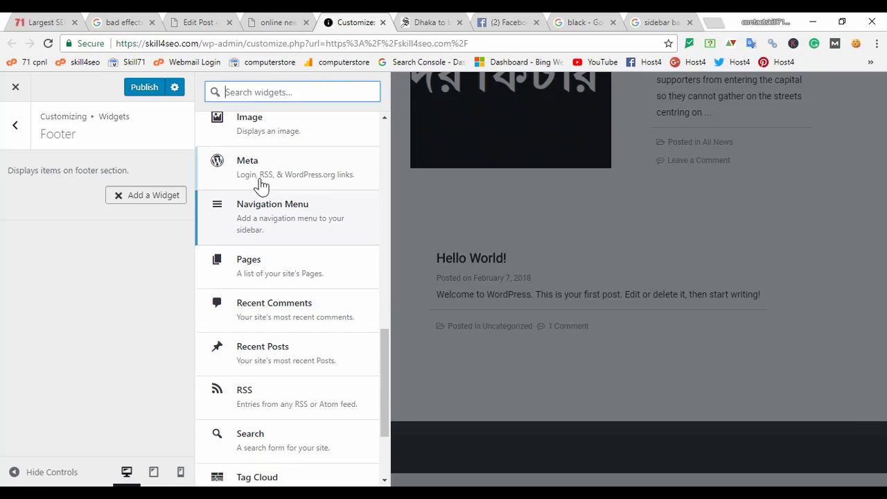
click(278, 274)
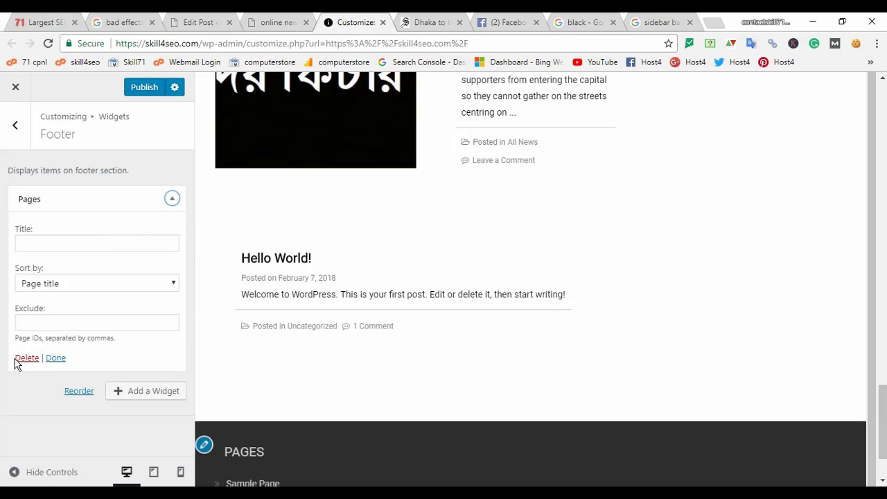
click(21, 360)
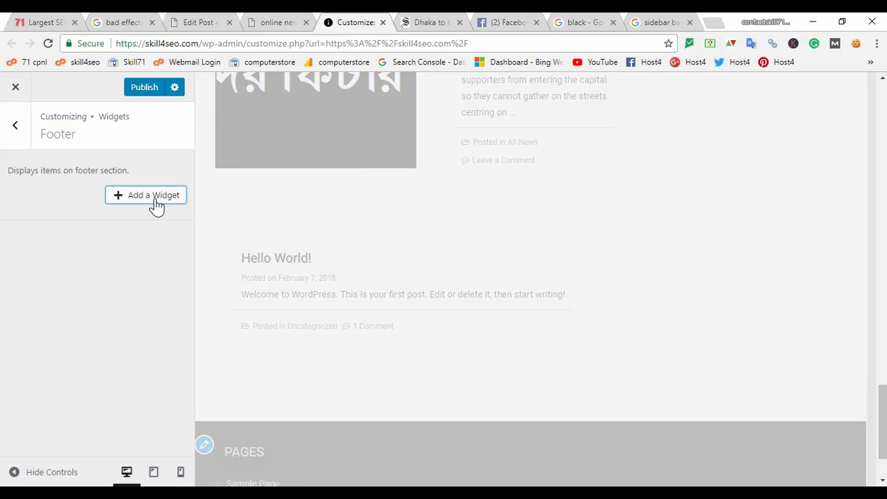
Try a GTL Feature widget in the Footer widget area and delete it again.
click(154, 201)
scroll(337, 368, down, 3)
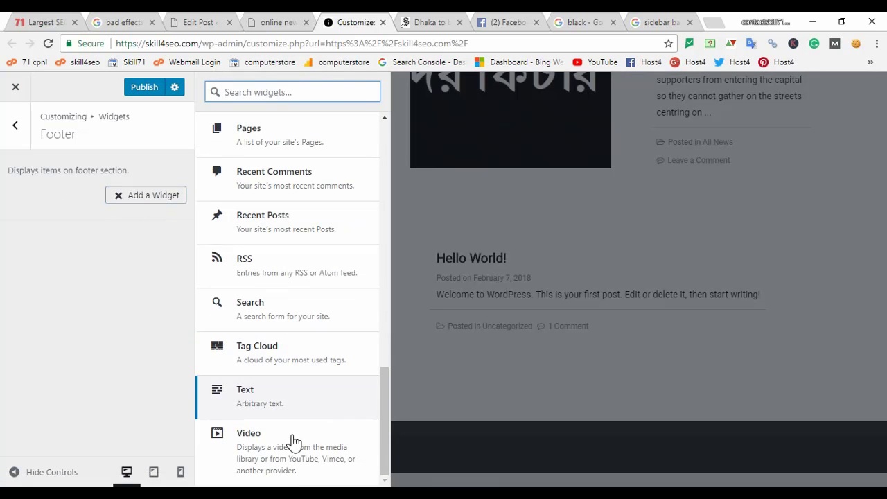
scroll(311, 305, up, 5)
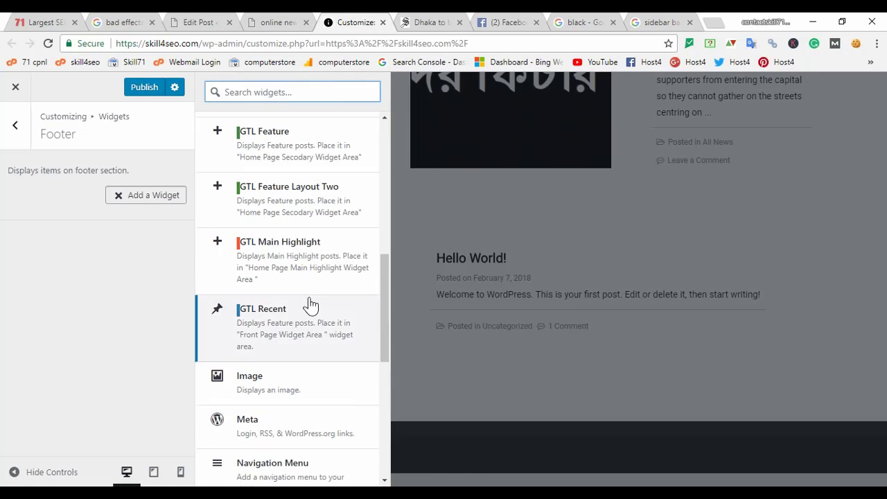
scroll(328, 294, up, 1)
scroll(330, 296, up, 2)
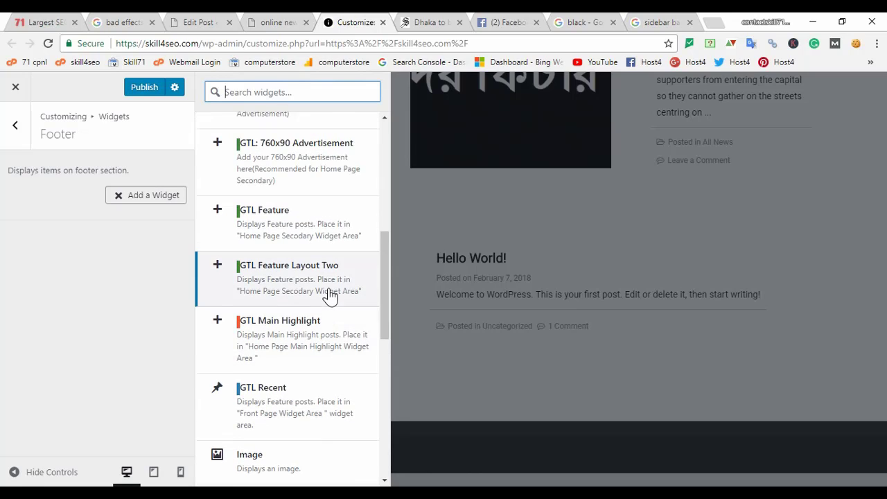
scroll(284, 305, up, 1)
scroll(283, 305, up, 1)
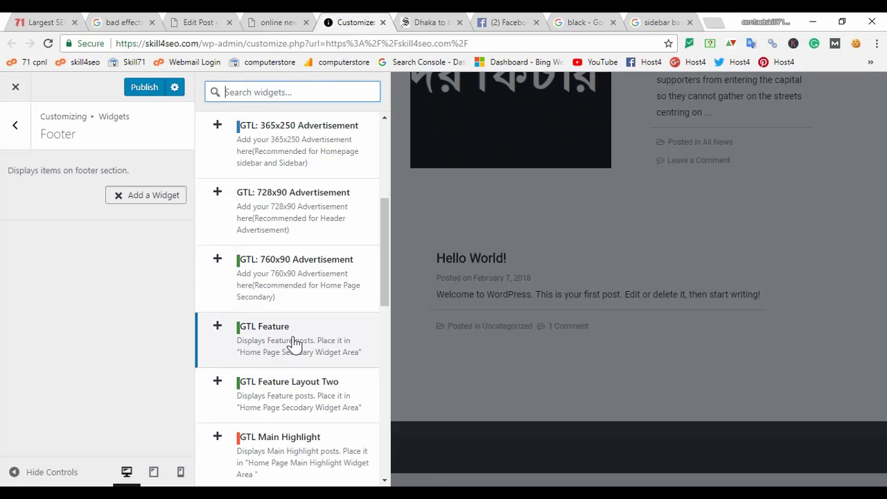
click(294, 342)
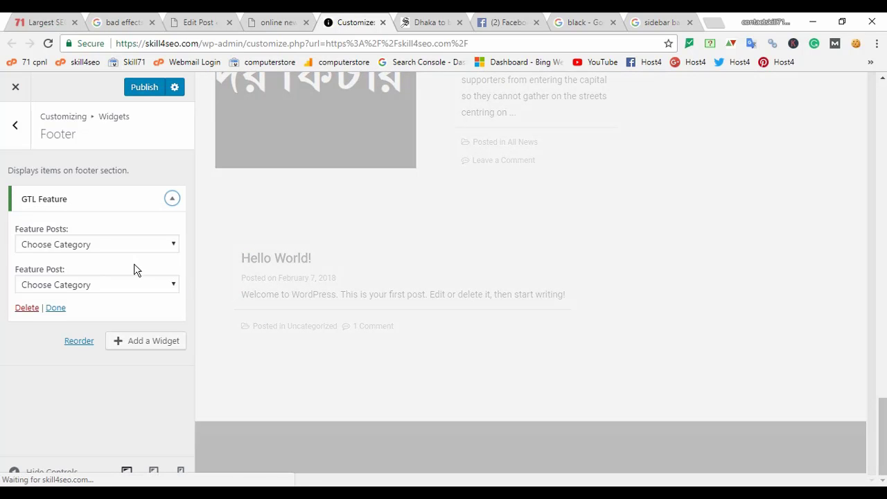
click(31, 309)
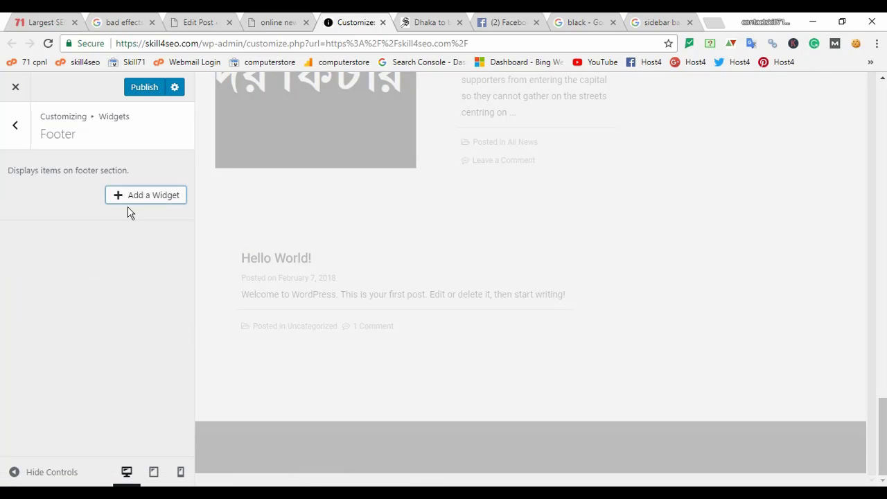
Add a GTL Main Highlight widget to the Footer widget area.
click(141, 199)
scroll(287, 284, down, 3)
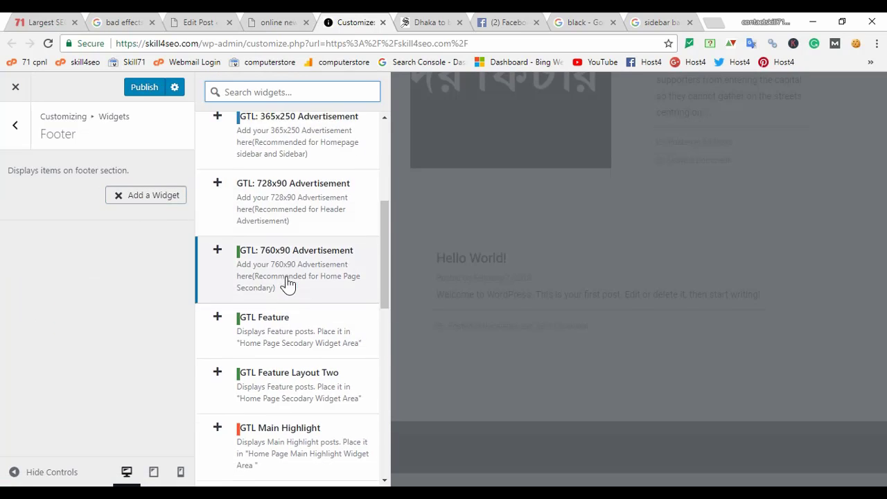
scroll(289, 283, down, 2)
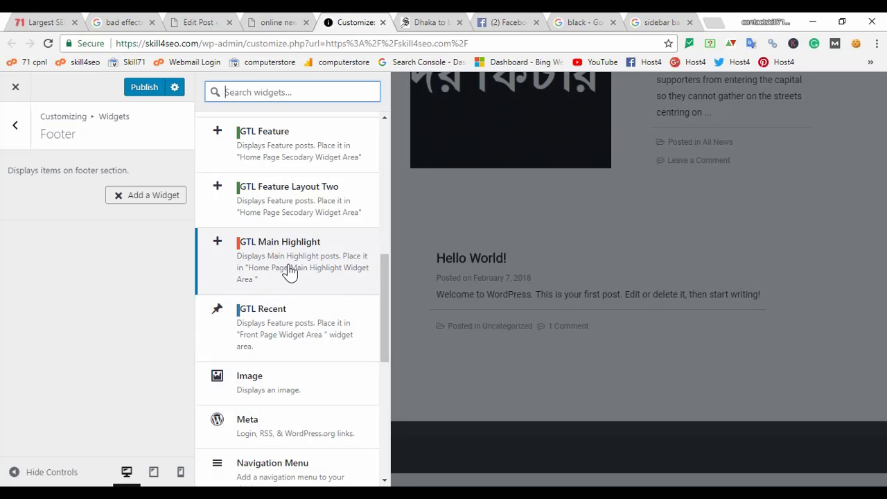
click(289, 271)
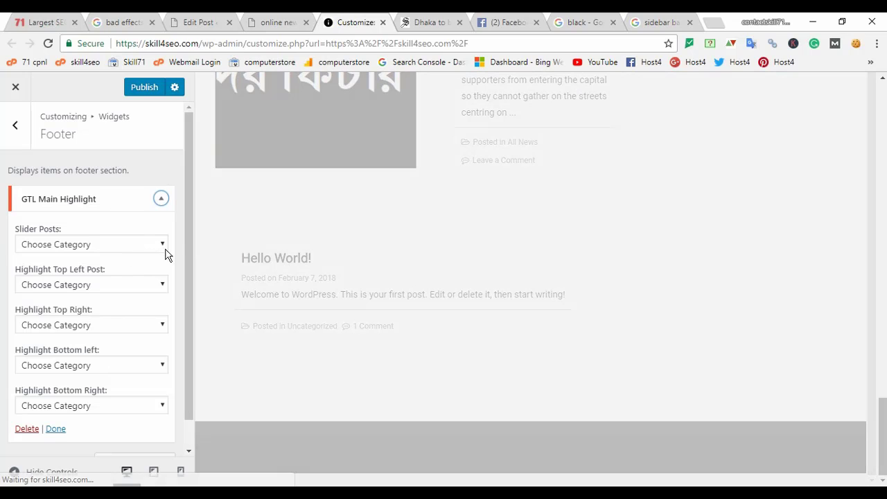
In the GTL Main Highlight widget, set Slider Posts to All News, Highlight Top Left Post to Bangla news and Highlight Top Right to খেলাধুলা.
click(161, 246)
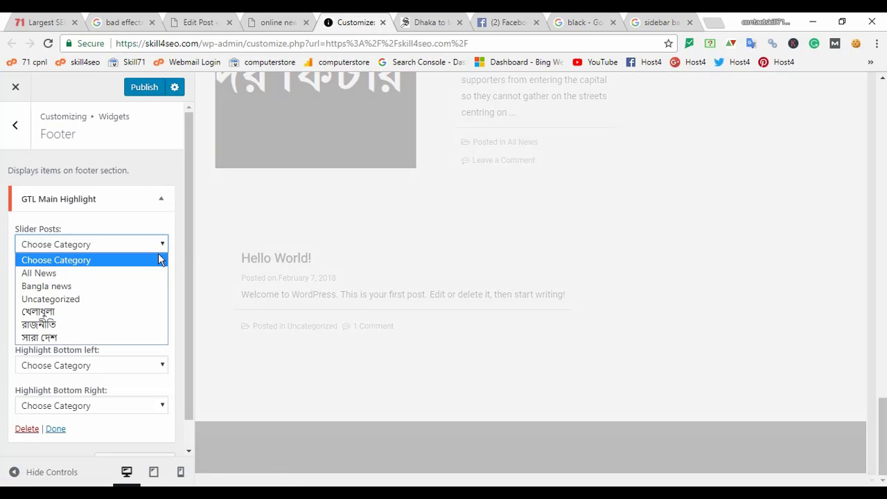
click(132, 279)
click(139, 285)
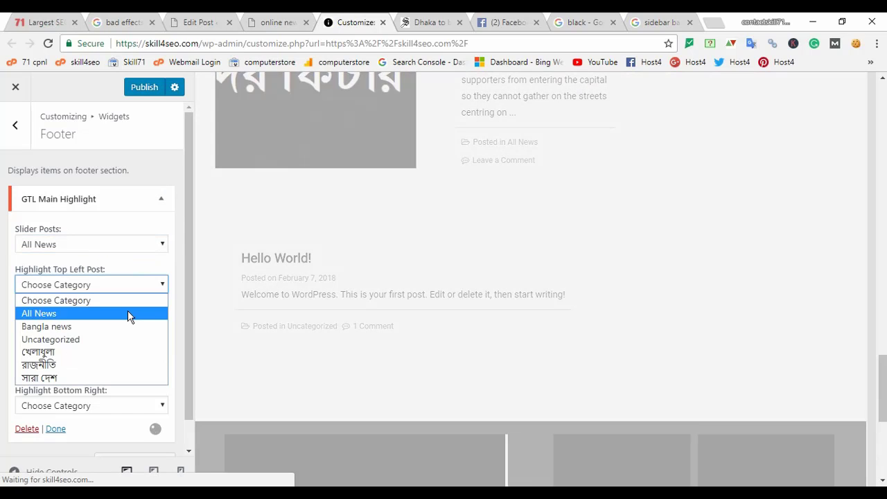
click(124, 327)
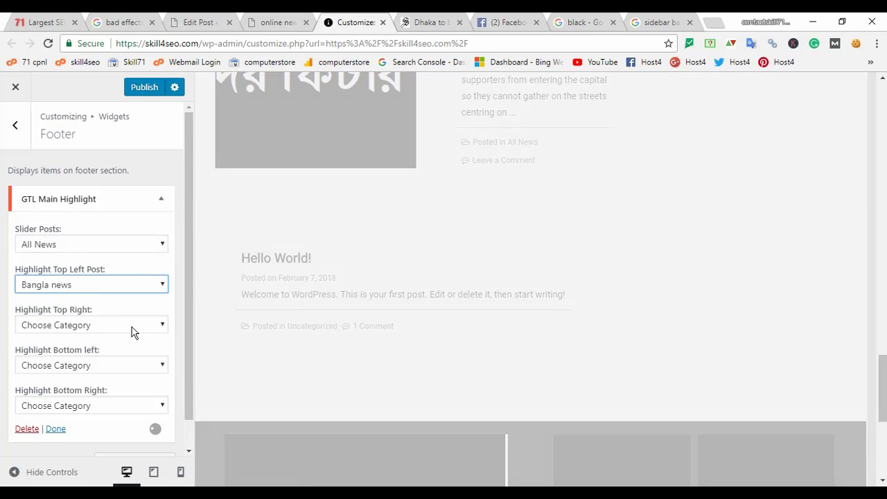
scroll(153, 308, down, 1)
click(156, 297)
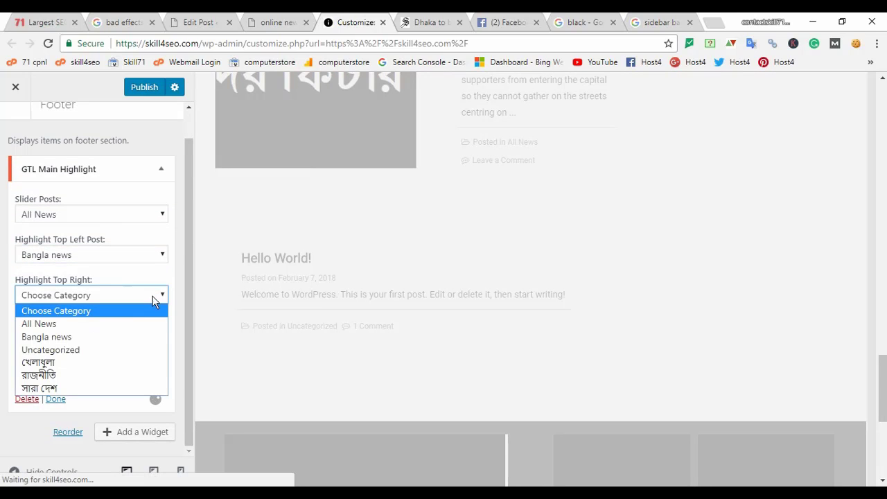
click(114, 362)
Set the widget's Highlight Bottom left to রাজনীতি and Highlight Bottom Right to সারা দেশ, and finish editing it.
click(139, 336)
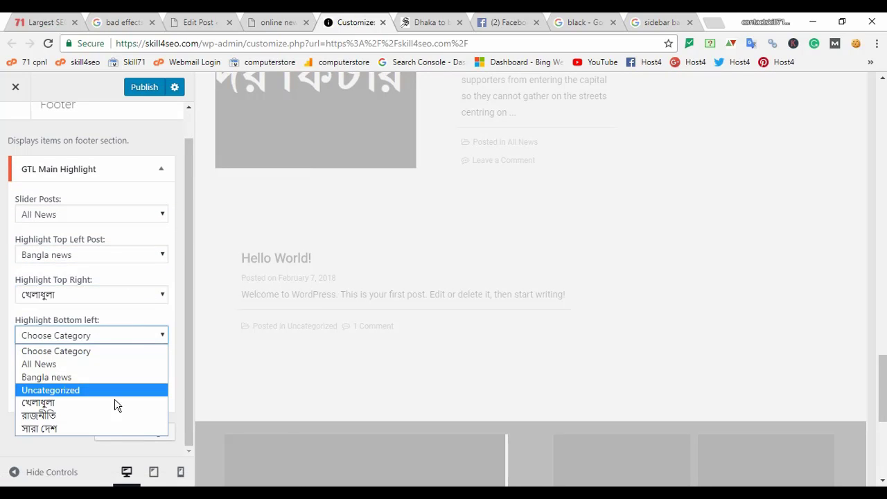
click(115, 416)
click(148, 376)
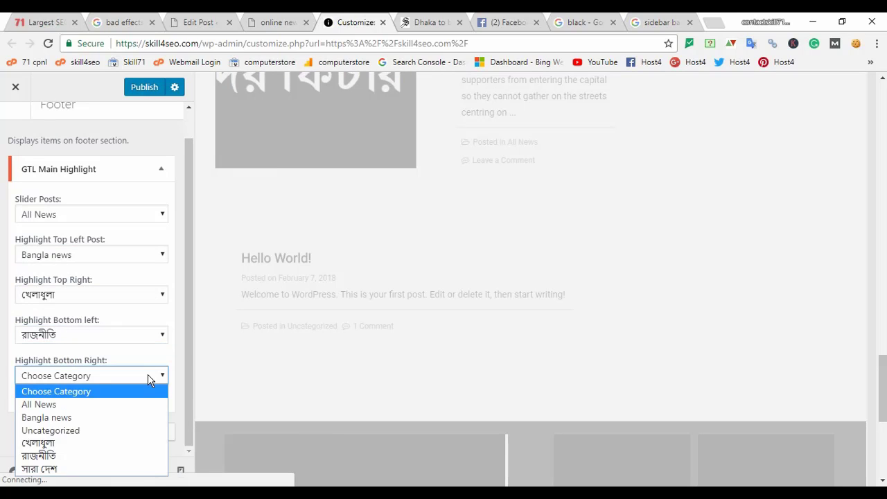
click(108, 463)
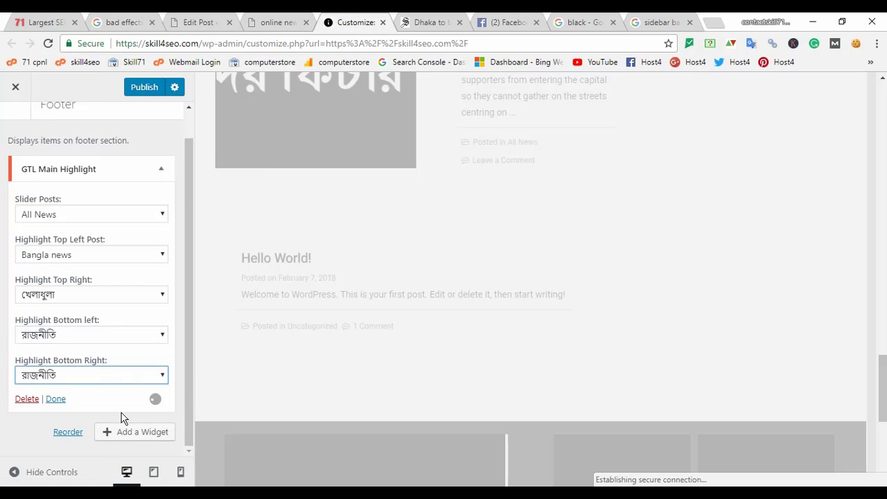
click(134, 378)
click(83, 470)
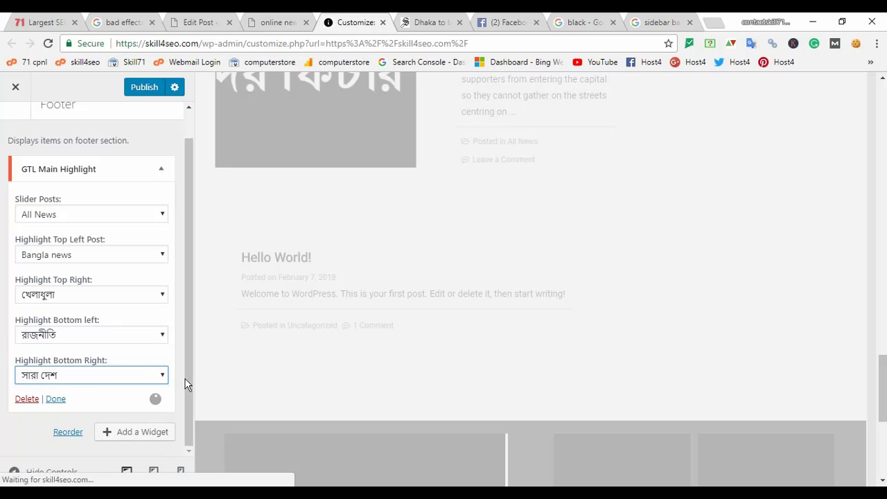
scroll(486, 312, down, 3)
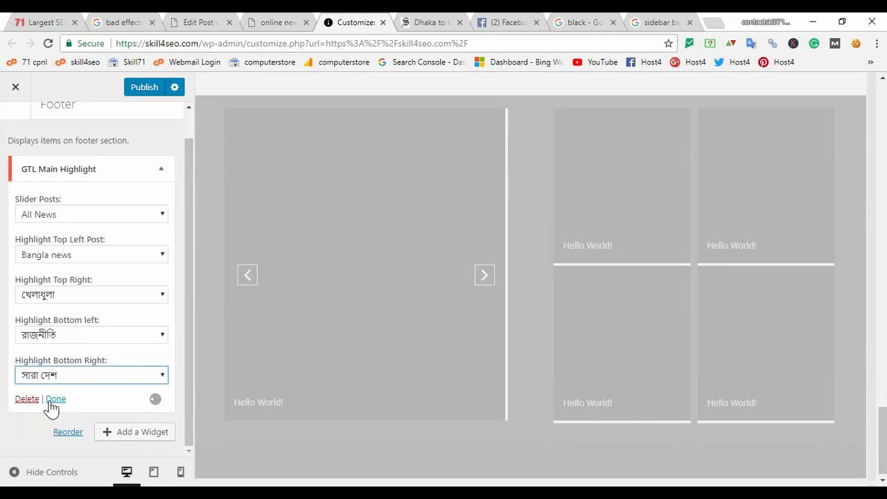
click(54, 400)
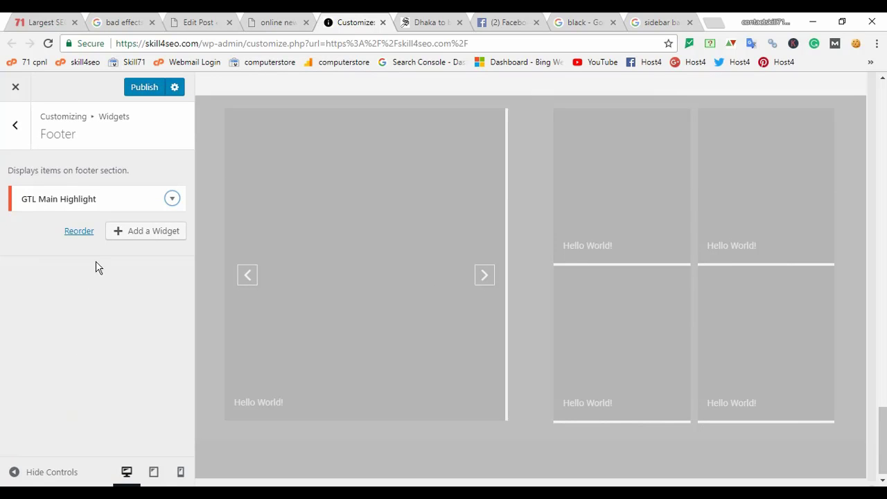
Return to the main customizer sections and check the footer's highlight posts in the site preview.
click(24, 135)
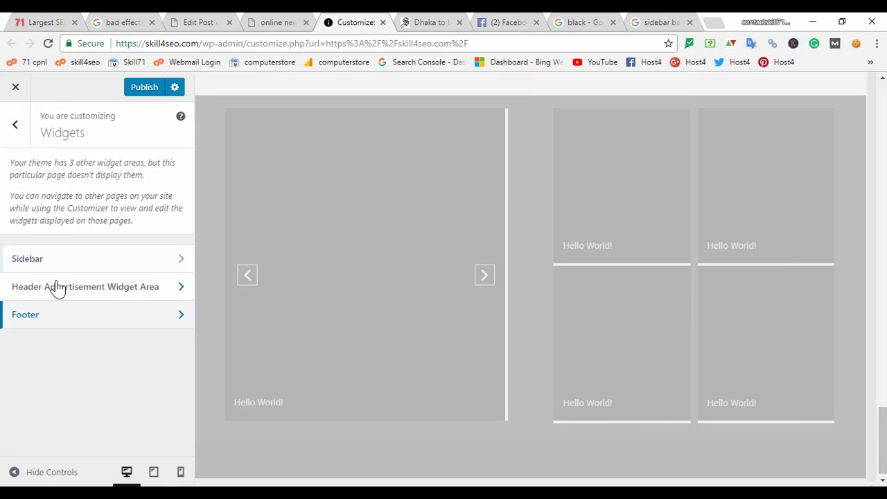
click(22, 129)
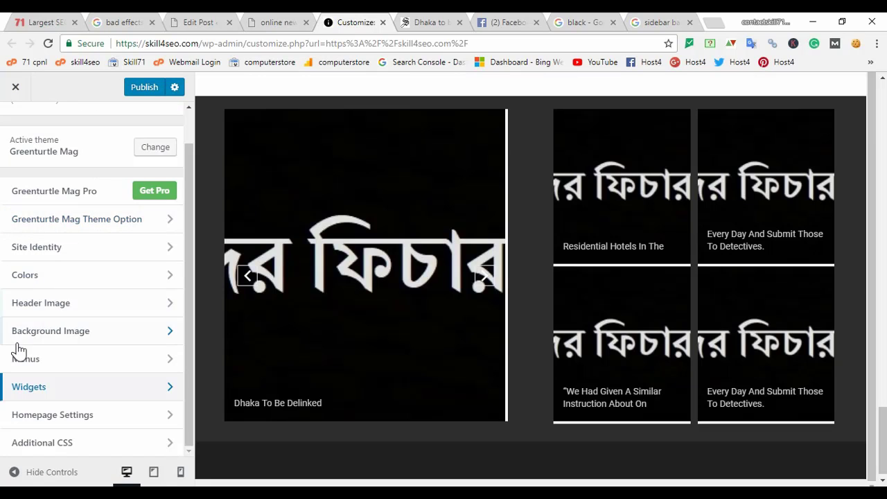
scroll(533, 260, up, 4)
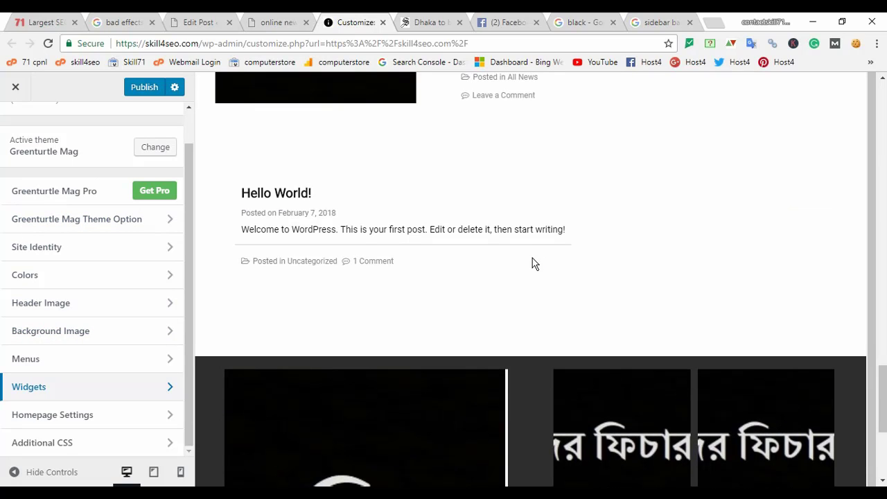
scroll(350, 233, down, 4)
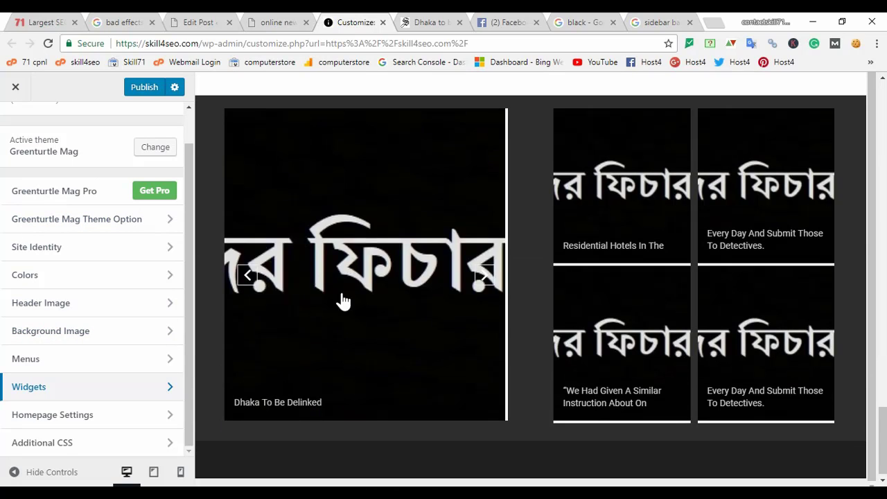
Try a static page as the homepage display, switch back to the latest posts and leave the Homepage Settings.
click(90, 416)
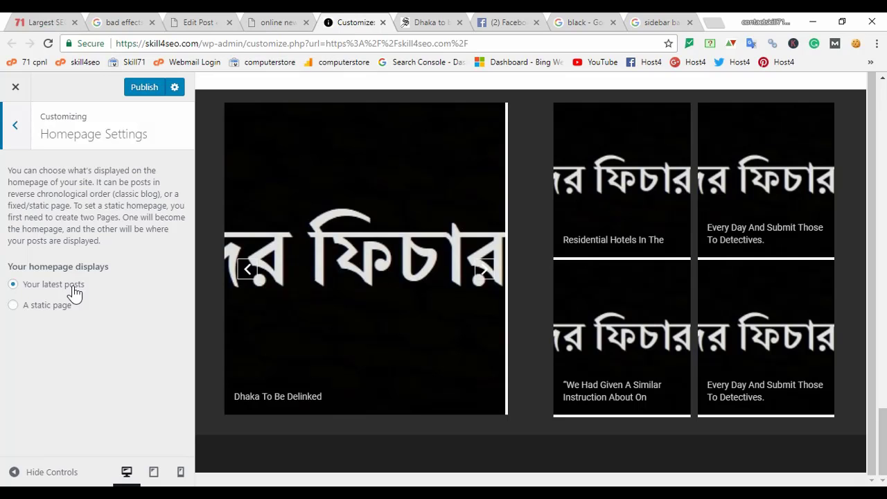
click(14, 305)
scroll(20, 318, down, 1)
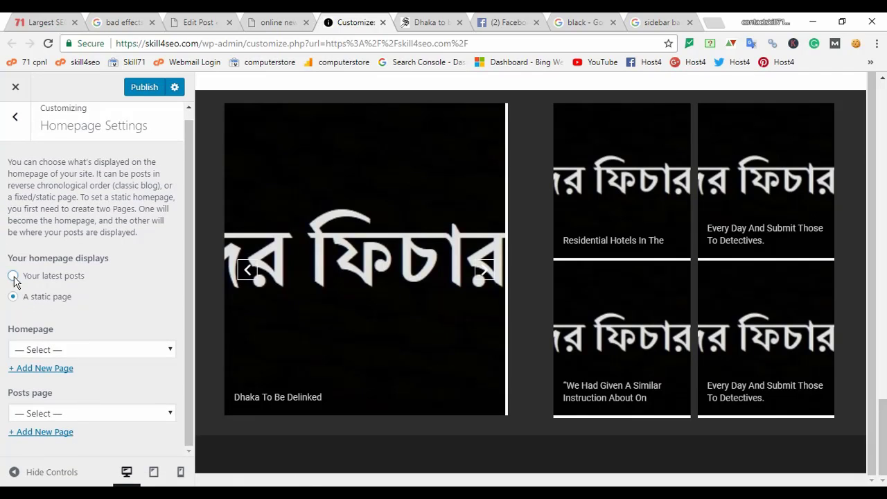
click(14, 277)
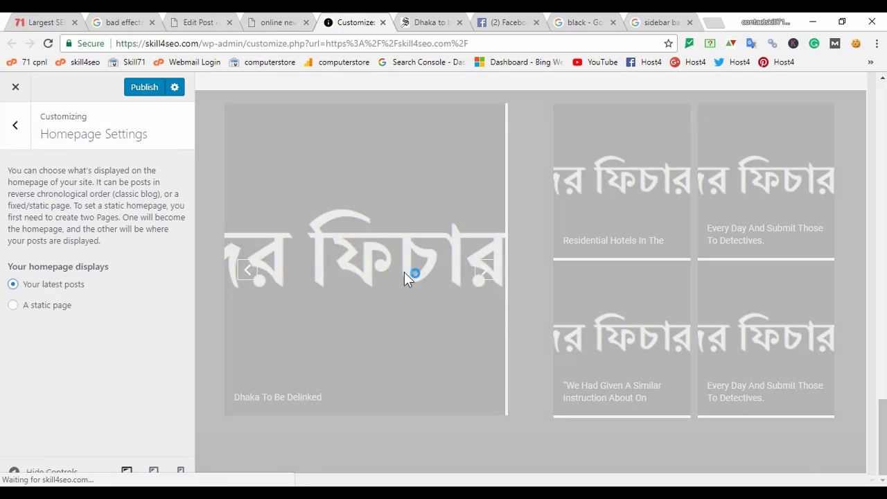
scroll(412, 274, down, 10)
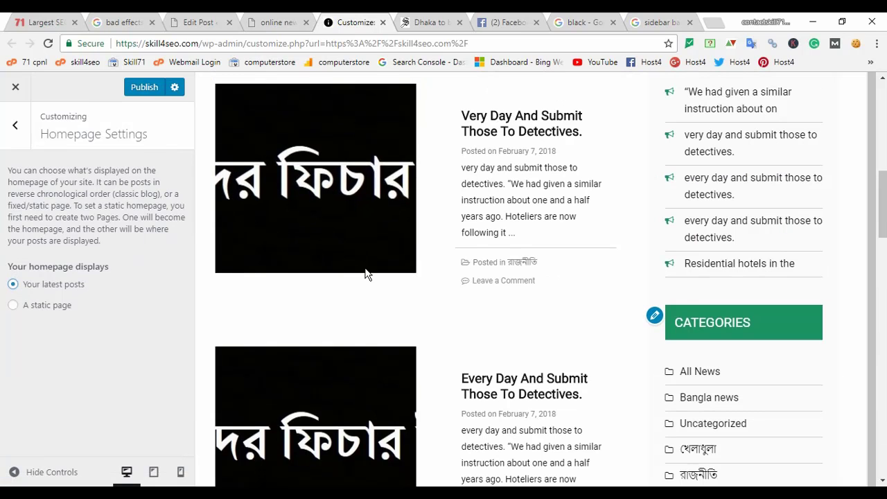
click(8, 133)
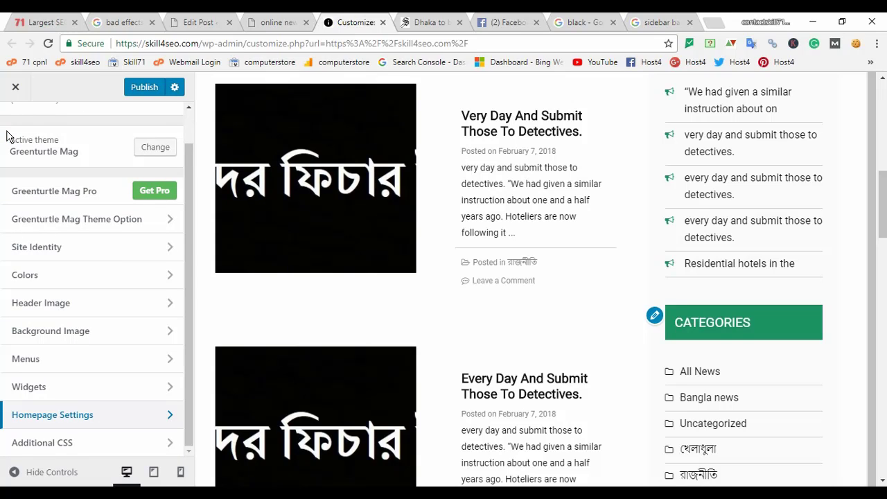
View the Additional CSS section without adding code, publish the theme customizations and close the customizer.
click(56, 451)
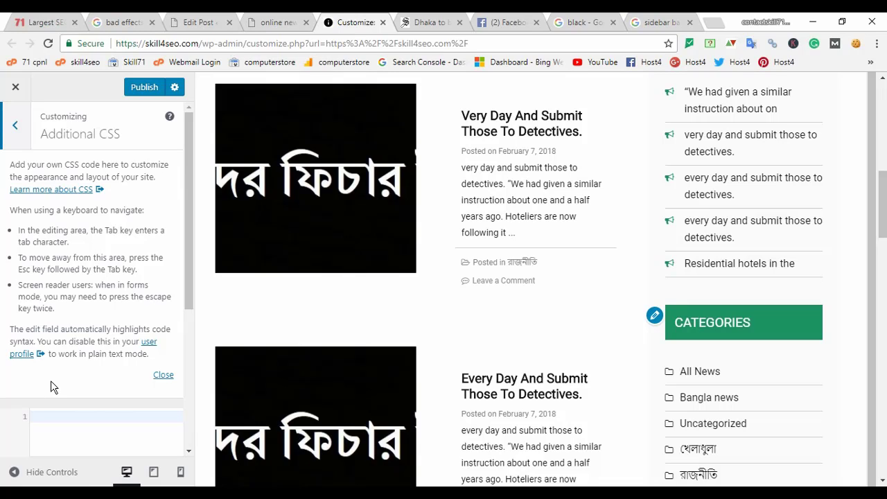
click(15, 125)
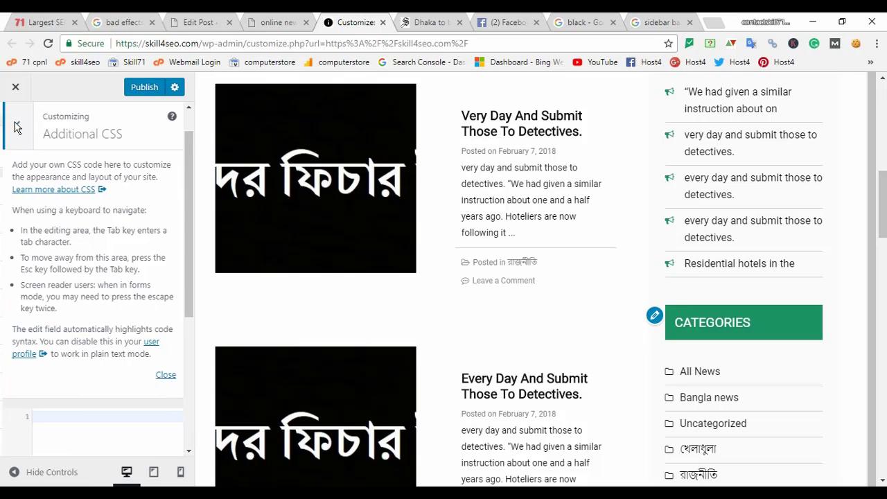
click(146, 88)
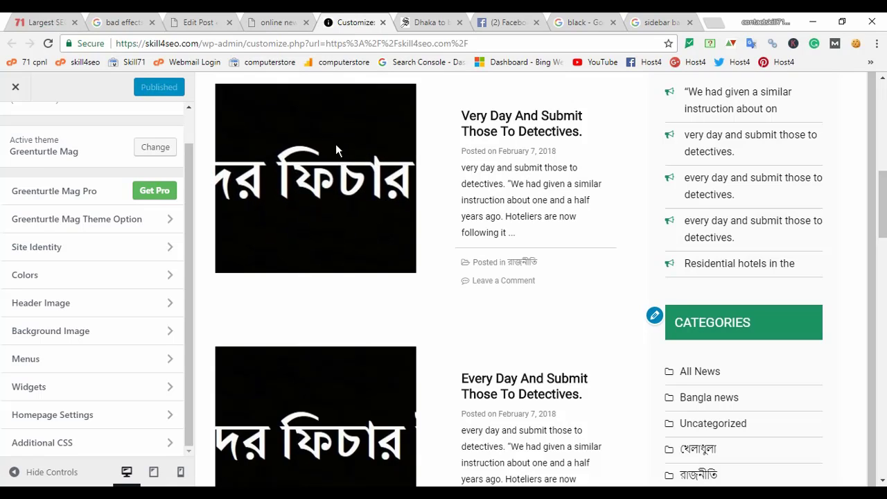
scroll(16, 109, up, 1)
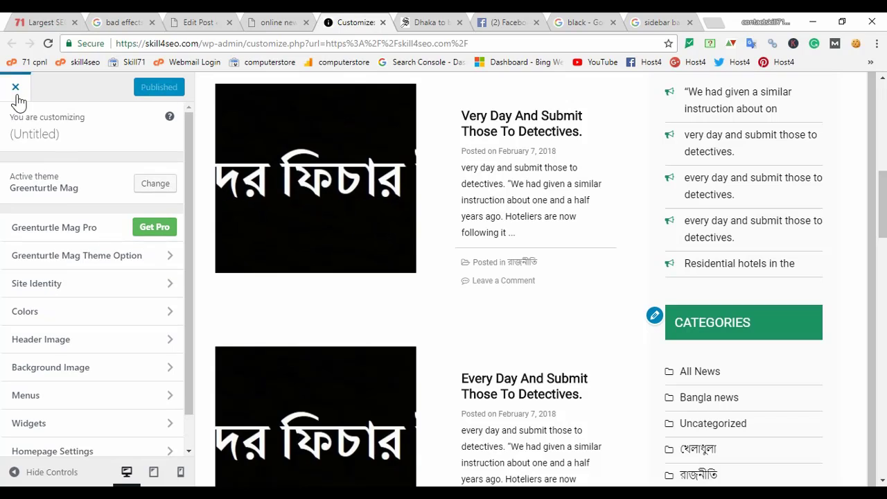
click(16, 95)
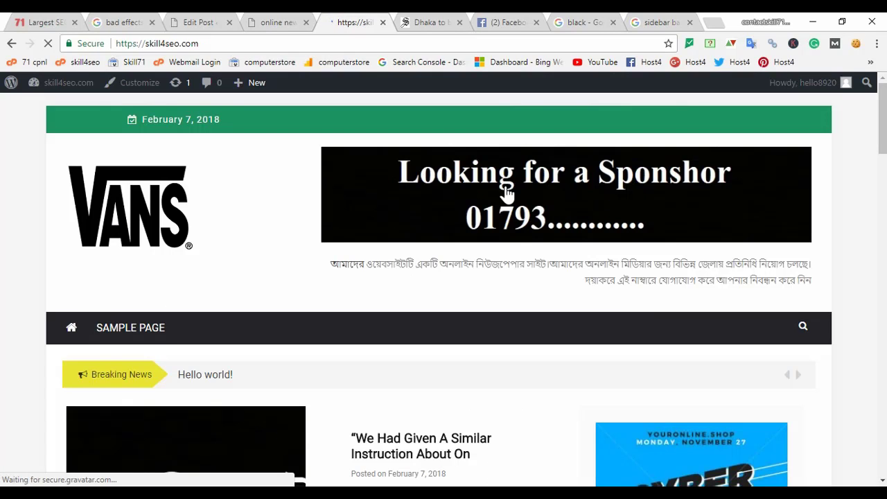
Review the published homepage, from the header banner and news posts down to the footer highlights and back up past the sidebar ads.
scroll(441, 236, down, 2)
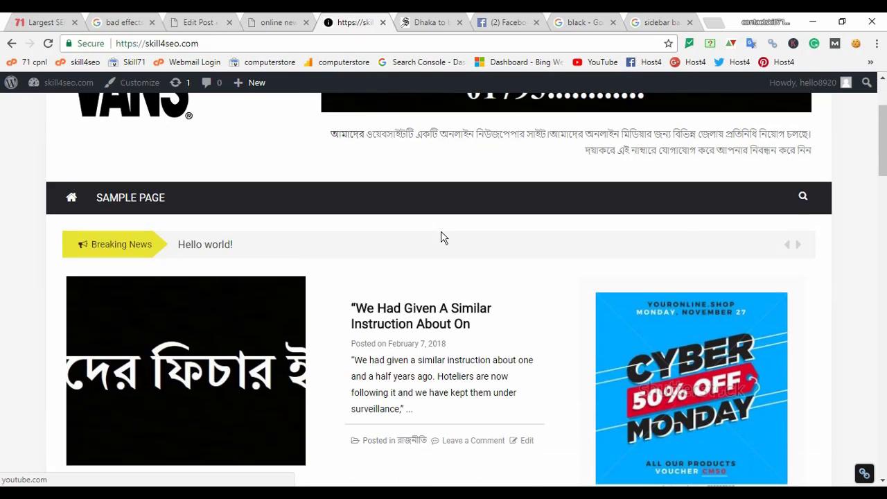
scroll(326, 301, down, 3)
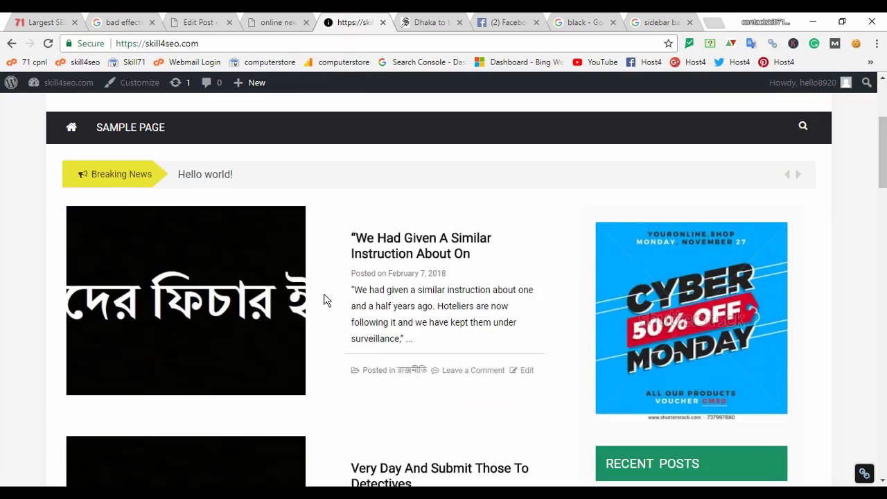
scroll(375, 278, down, 15)
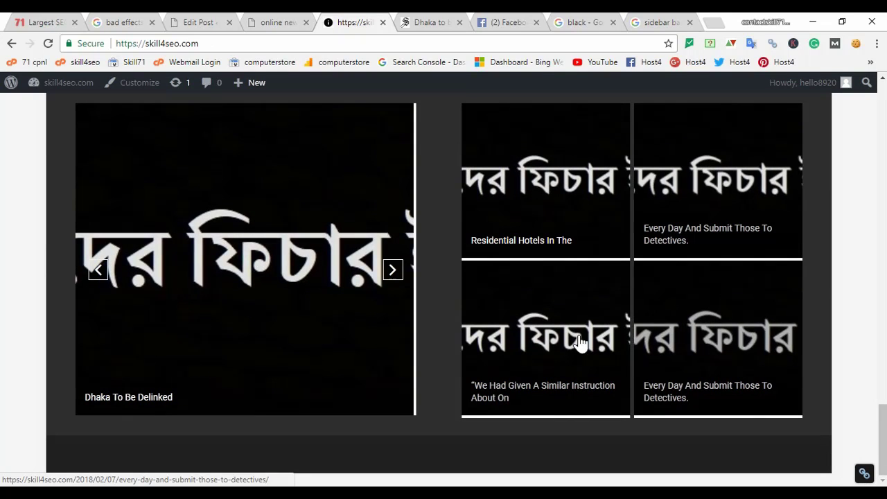
scroll(594, 312, up, 15)
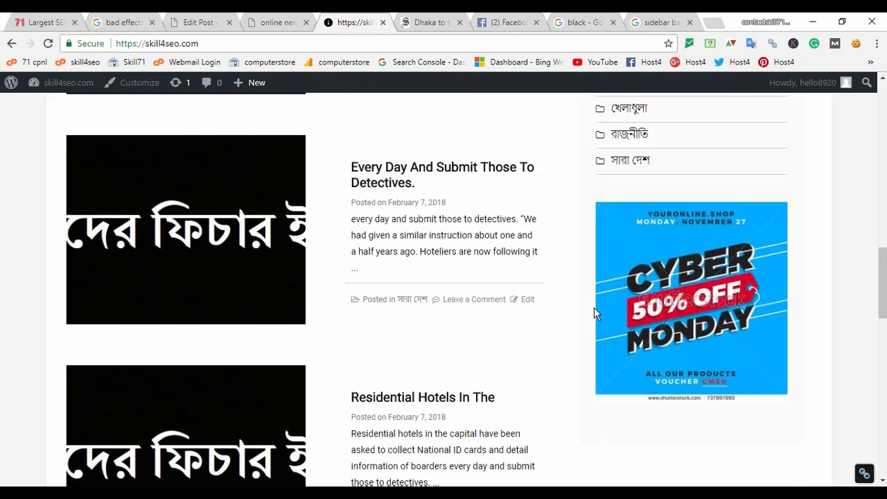
scroll(595, 312, up, 4)
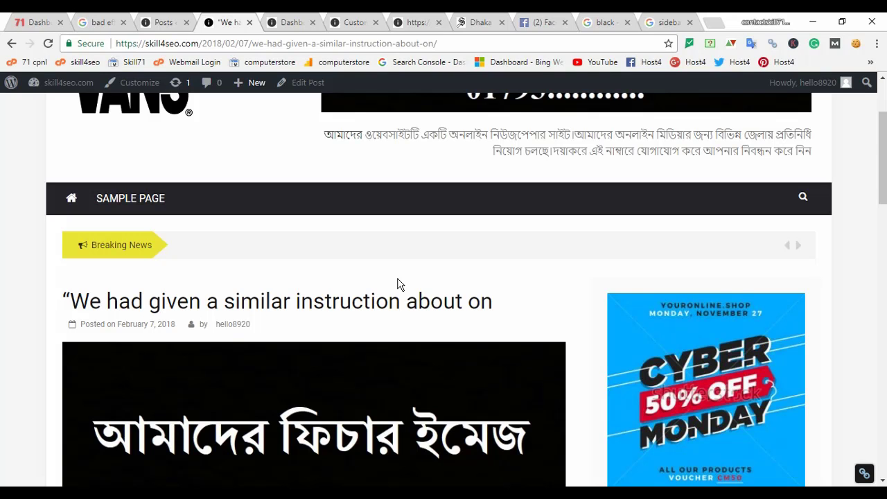
Review the single post page "We had given a similar instruction about on", including its comment form, sidebar and footer highlights.
scroll(398, 284, down, 20)
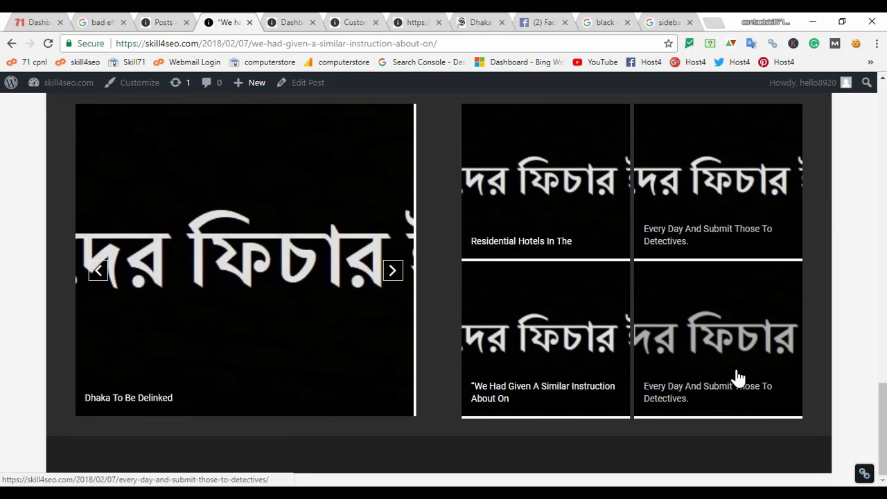
scroll(737, 376, up, 10)
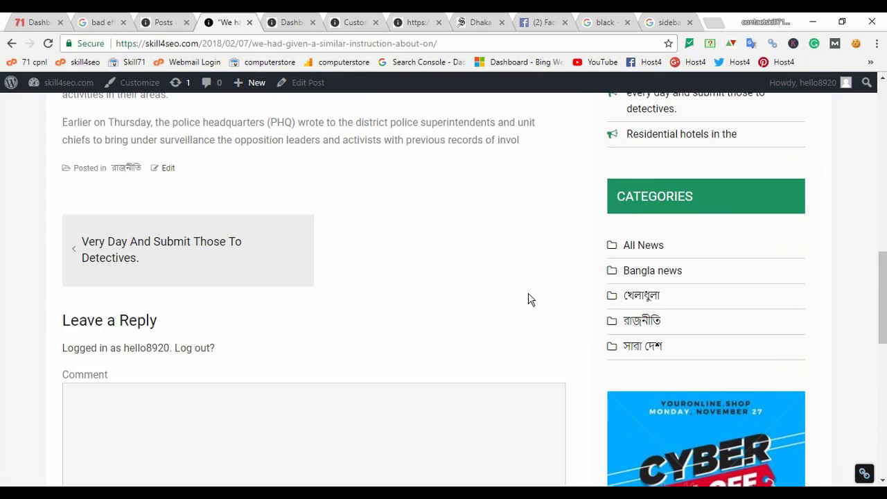
scroll(528, 293, up, 10)
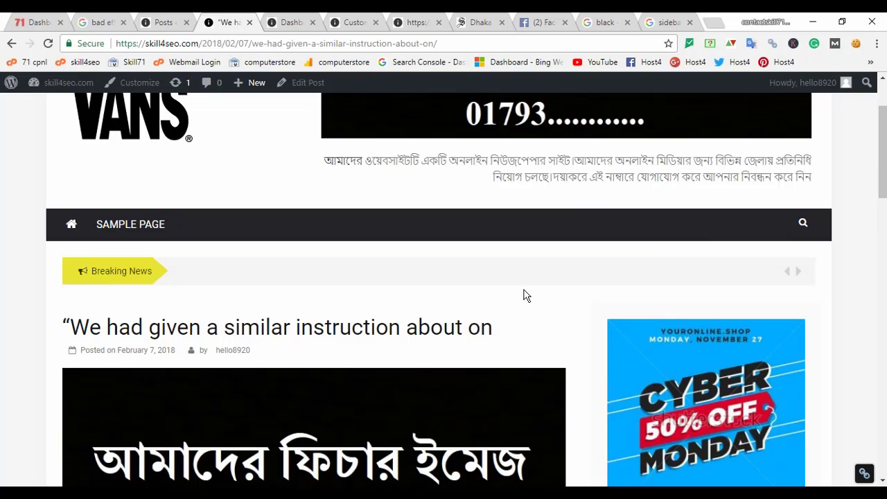